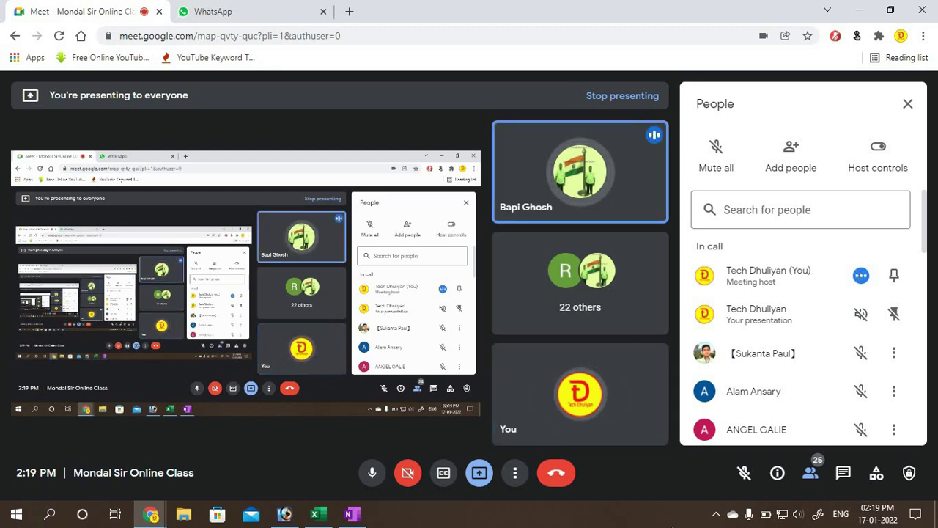
# Step: Browse the Google apps list in a new Chrome tab, then close that blank tab to reveal WhatsApp
pyautogui.click(350, 12)
pyautogui.click(398, 12)
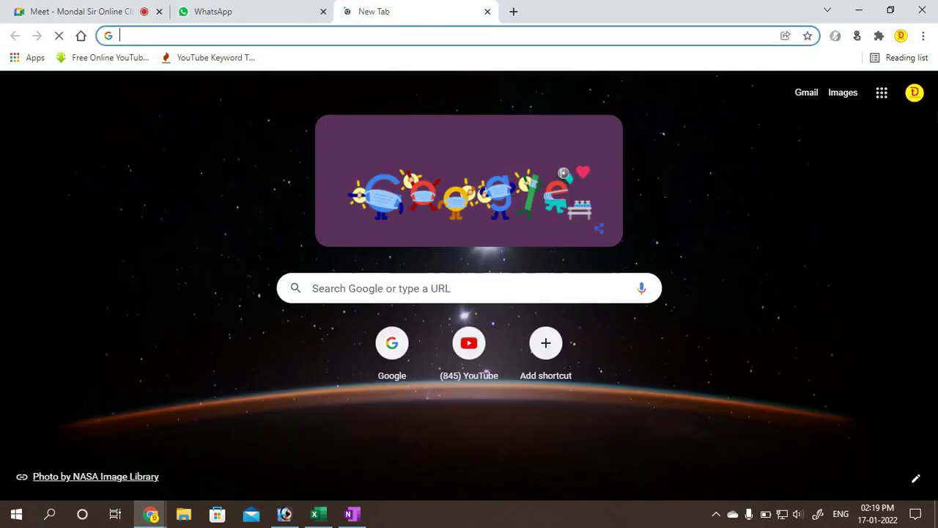
pyautogui.click(884, 98)
pyautogui.scroll(-1, 783, 370)
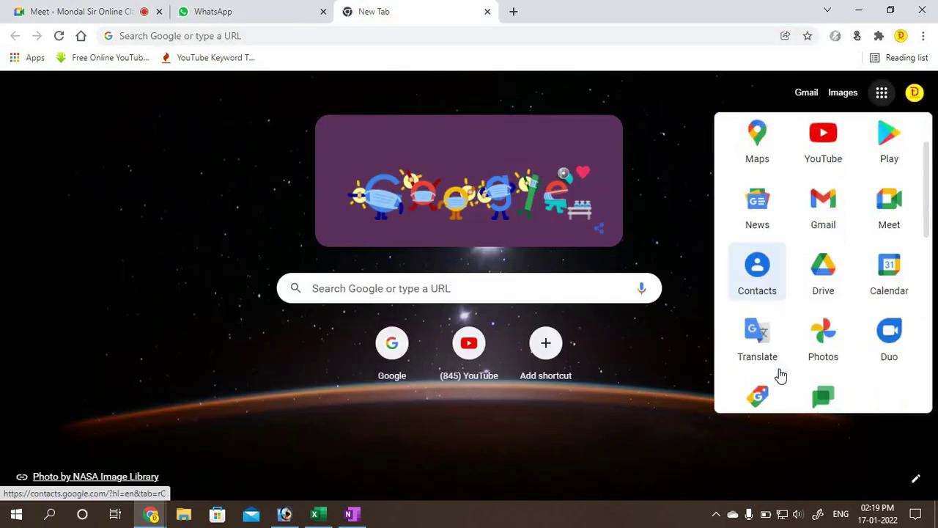
pyautogui.scroll(-3, 780, 375)
pyautogui.click(666, 220)
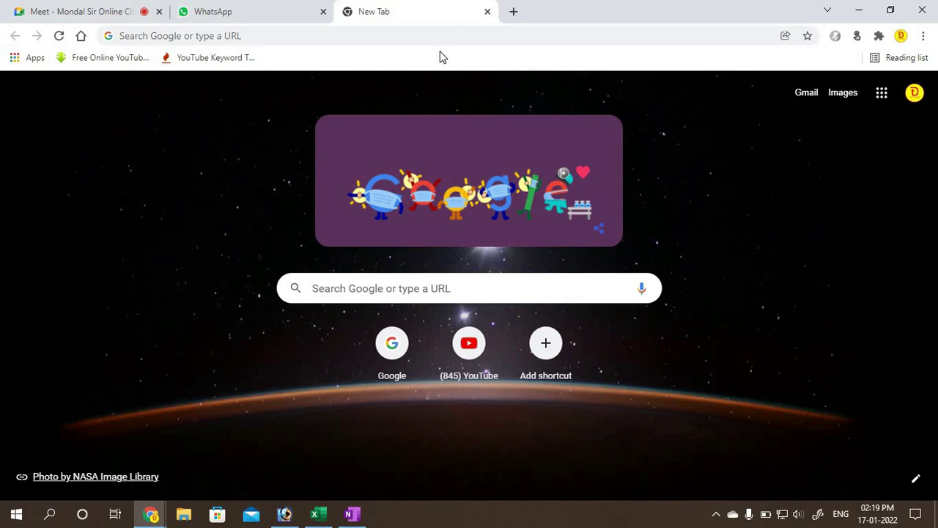
pyautogui.click(487, 12)
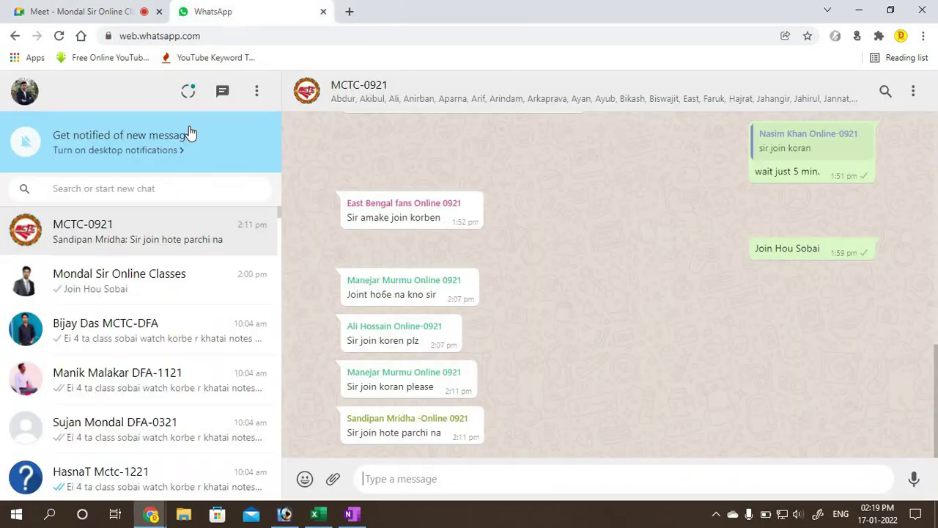
# Step: Switch back to the Meet - Mondal Sir Online Class tab
pyautogui.click(70, 11)
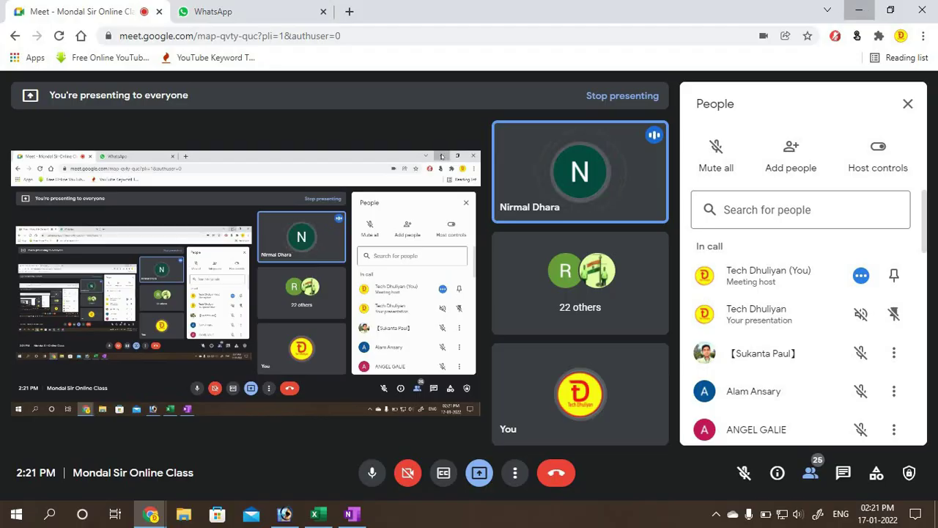
# Step: Minimize Chrome and OneNote, refresh the desktop, and bring Photoshop back to the front
pyautogui.click(858, 11)
pyautogui.click(858, 11)
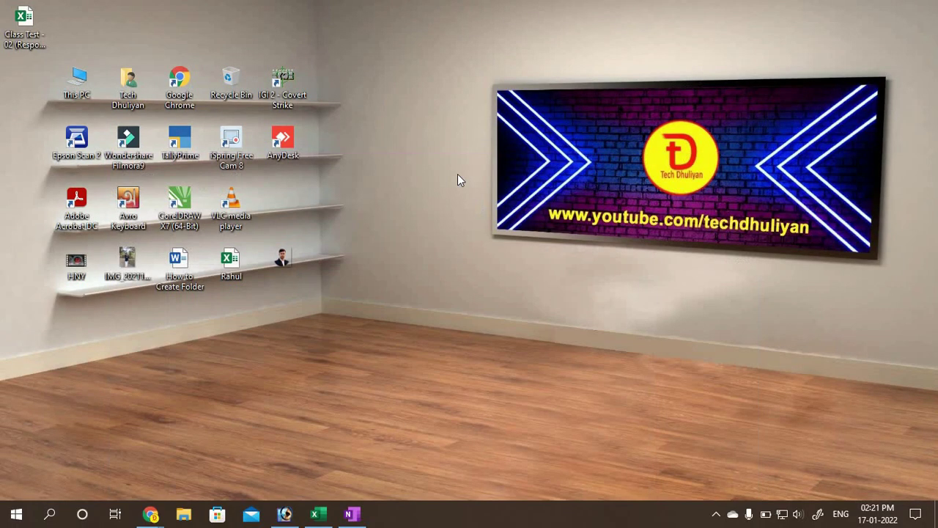
pyautogui.rightClick(428, 246)
pyautogui.click(477, 288)
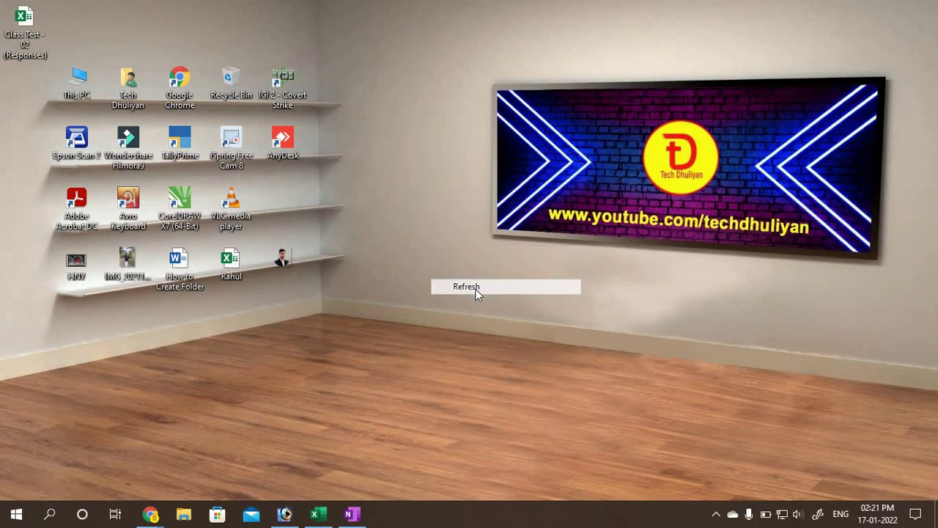
pyautogui.click(290, 519)
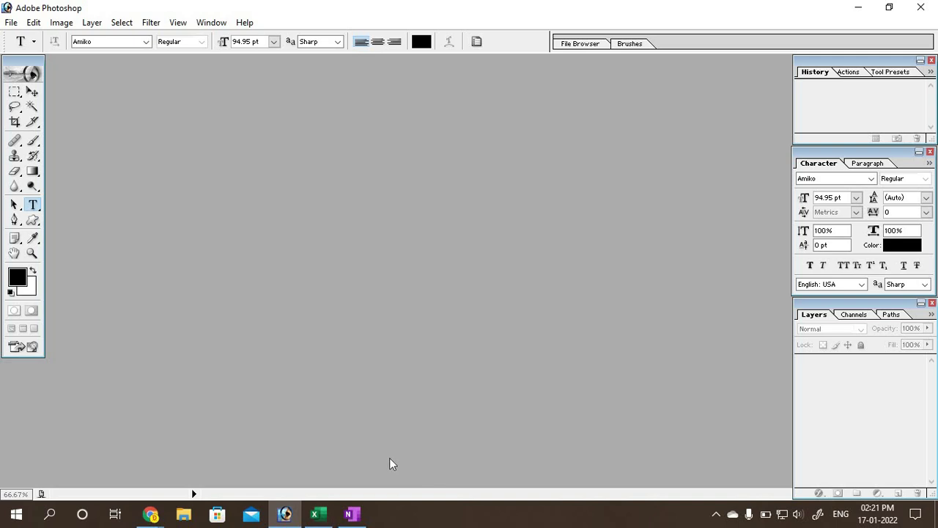
# Step: Browse the font list, then start a new 1280 x 720 px, 72 ppi white document
pyautogui.click(147, 41)
pyautogui.moveTo(185, 74); pyautogui.dragTo(189, 63)
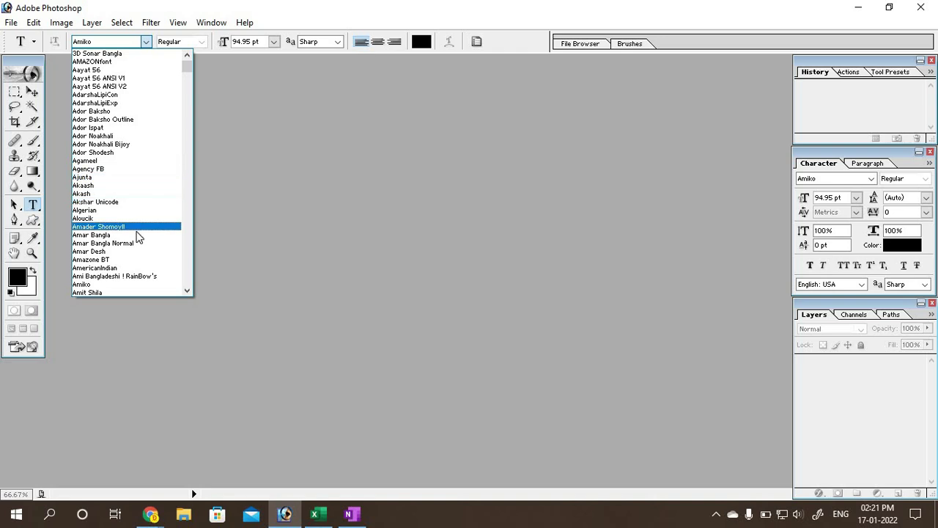
pyautogui.moveTo(188, 294); pyautogui.dragTo(187, 289)
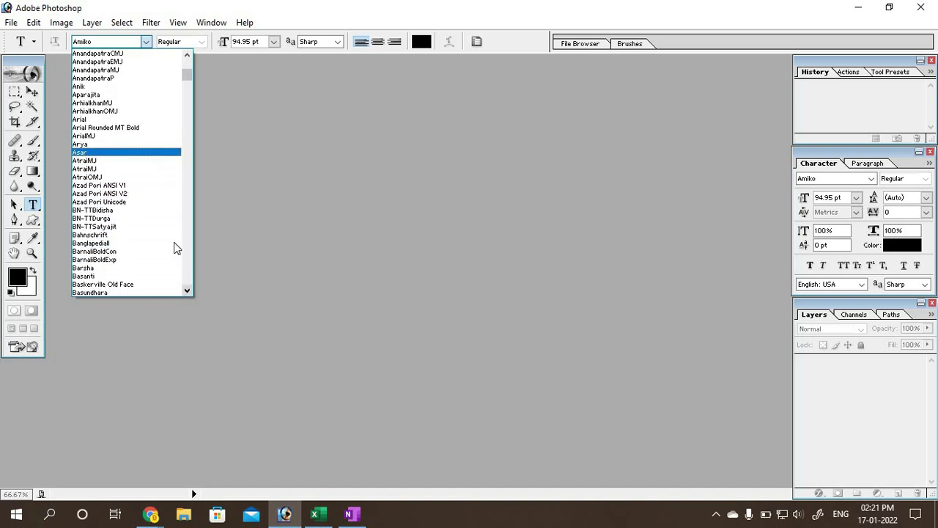
pyautogui.click(32, 92)
pyautogui.hotkey('ctrl', 'n')
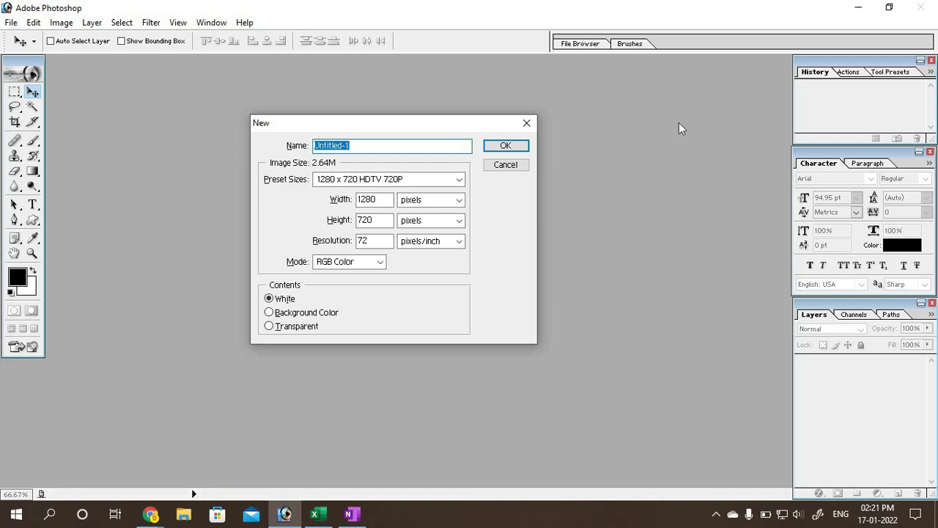
# Step: Create the 1280 x 720 canvas and practise rectangular selections with feather changed from 30 to 0 px
pyautogui.click(513, 150)
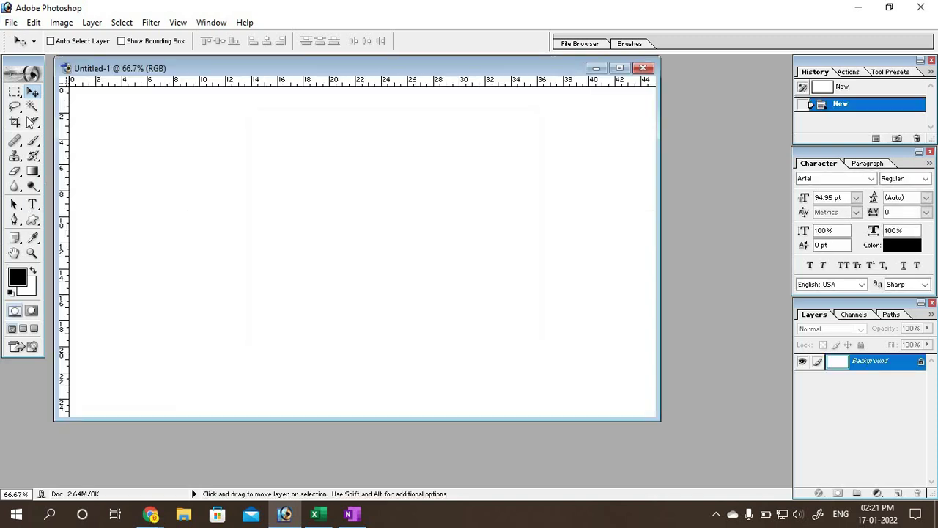
pyautogui.click(14, 92)
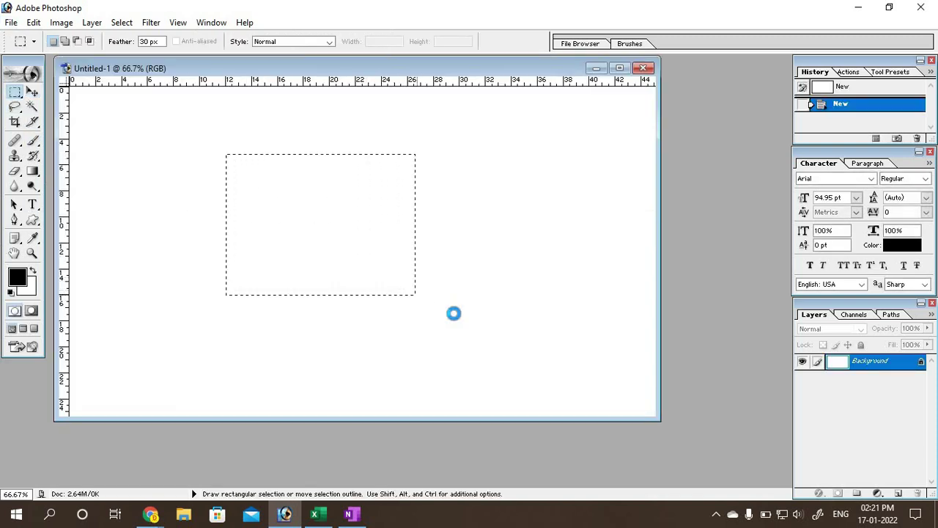
pyautogui.moveTo(454, 313); pyautogui.dragTo(449, 305)
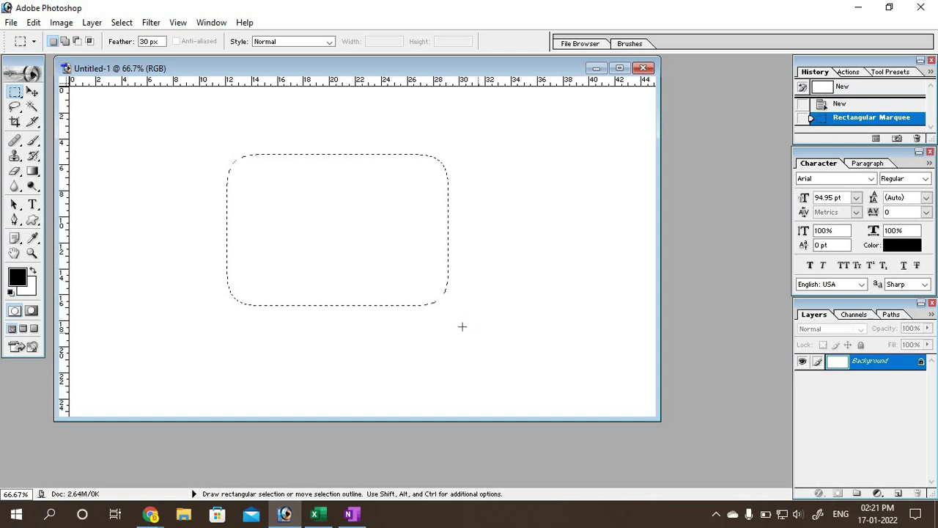
pyautogui.doubleClick(145, 41)
pyautogui.write('0')
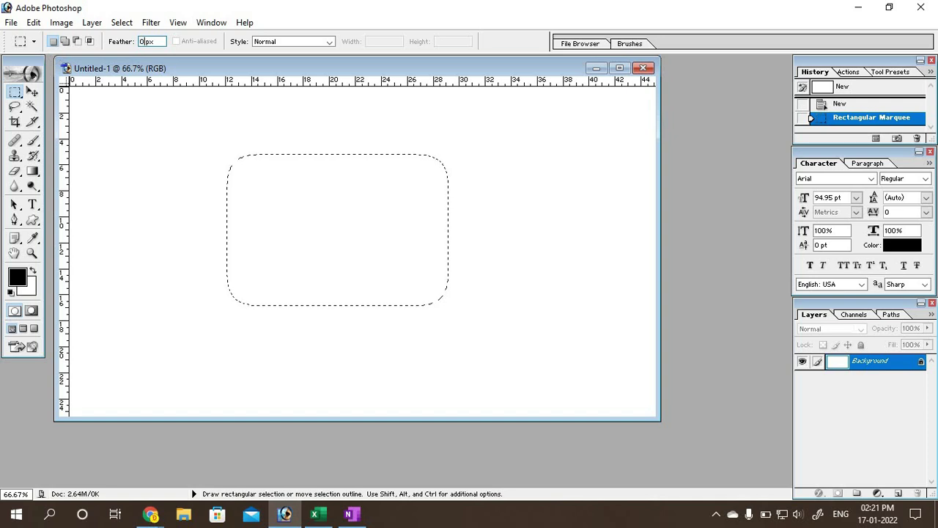
pyautogui.click(230, 149)
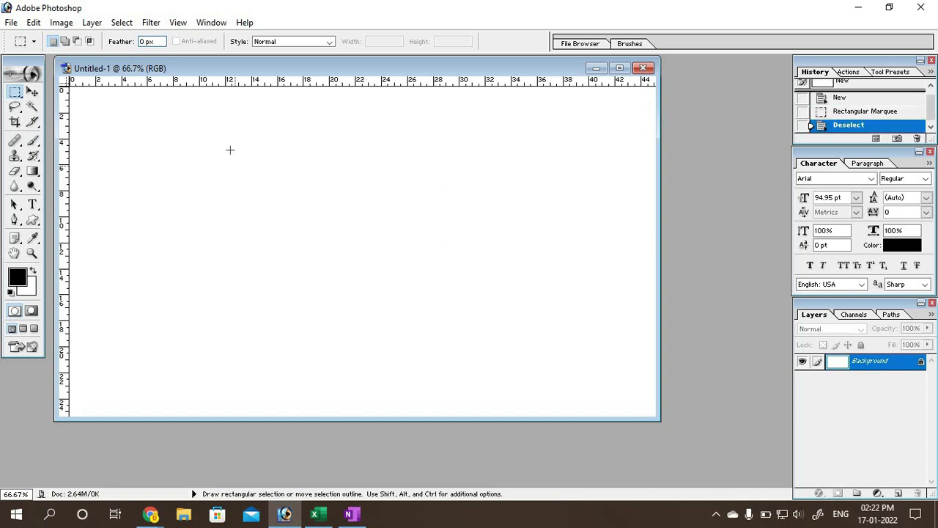
pyautogui.moveTo(396, 320); pyautogui.dragTo(398, 316)
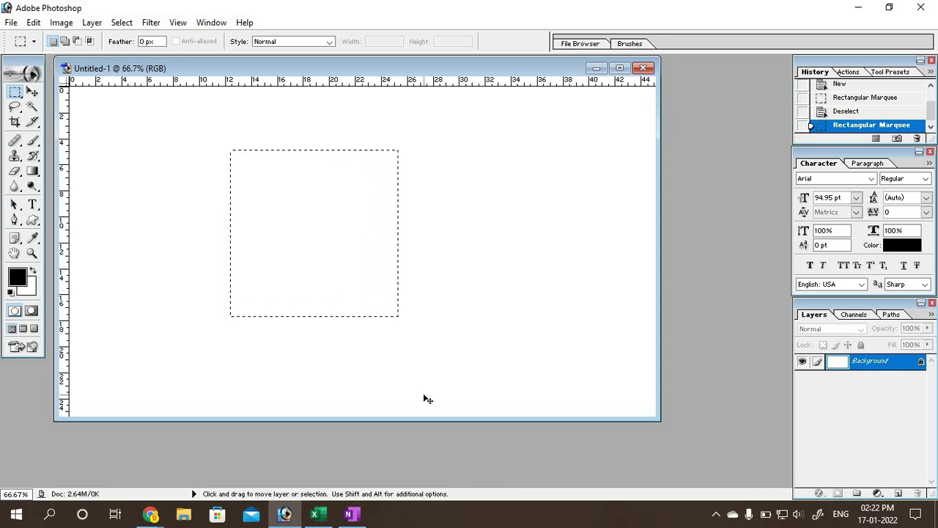
pyautogui.hotkey('ctrl', 'd')
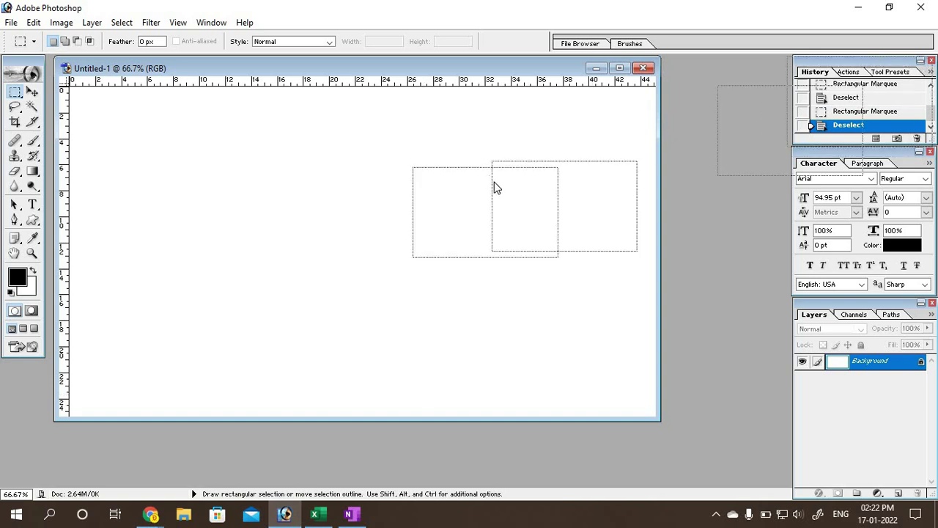
# Step: Move the History panel out and back, then draw a selection and Deselect it from the Select menu
pyautogui.moveTo(866, 63); pyautogui.dragTo(480, 175)
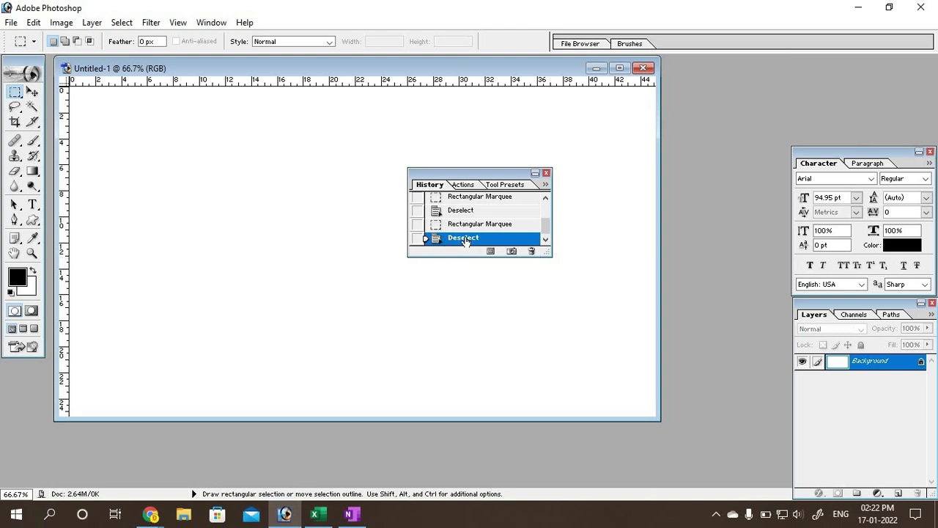
pyautogui.moveTo(756, 106); pyautogui.dragTo(893, 58)
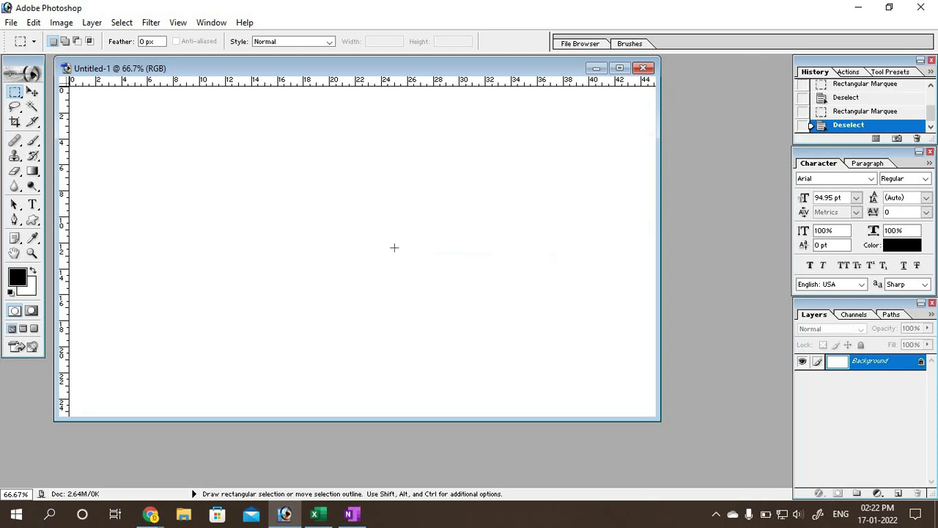
pyautogui.moveTo(417, 315); pyautogui.dragTo(417, 315)
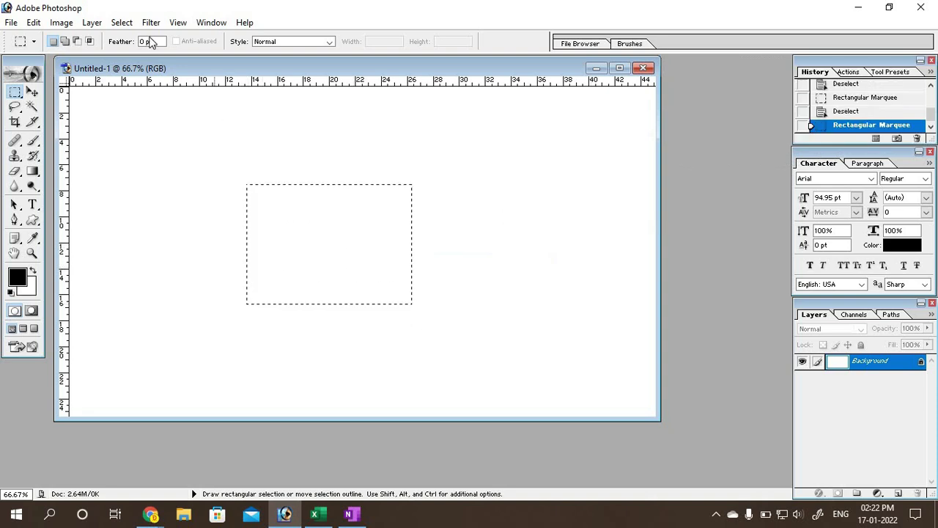
pyautogui.click(122, 23)
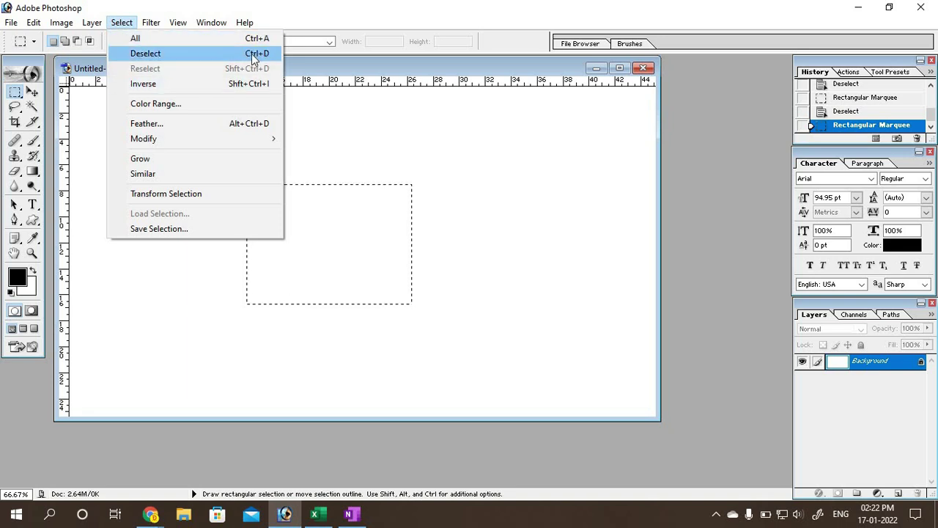
pyautogui.click(136, 57)
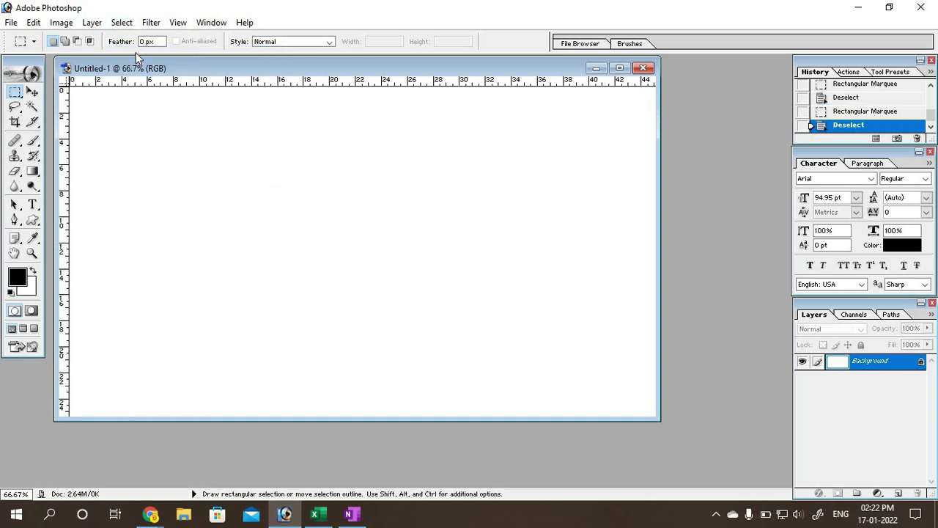
# Step: Close Untitled-1 without saving and minimize Photoshop
pyautogui.click(33, 93)
pyautogui.click(646, 68)
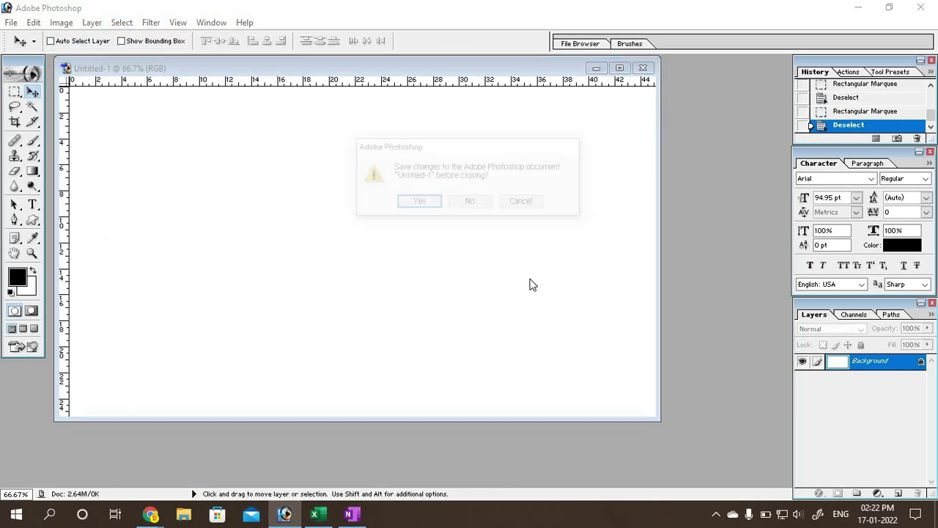
pyautogui.click(484, 204)
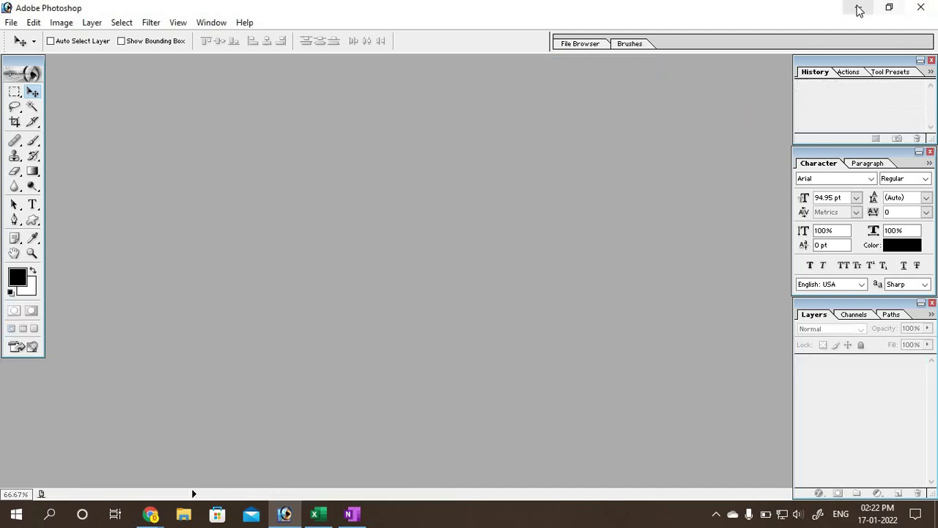
pyautogui.click(858, 7)
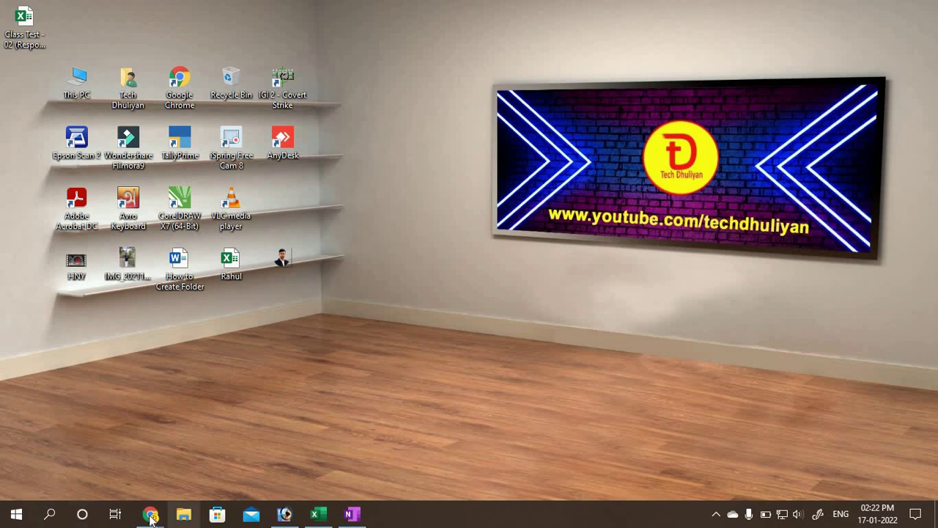
# Step: Restore the Meet browser window and launch Google Drive from the Google apps list in a new tab
pyautogui.moveTo(150, 514)
pyautogui.click(86, 422)
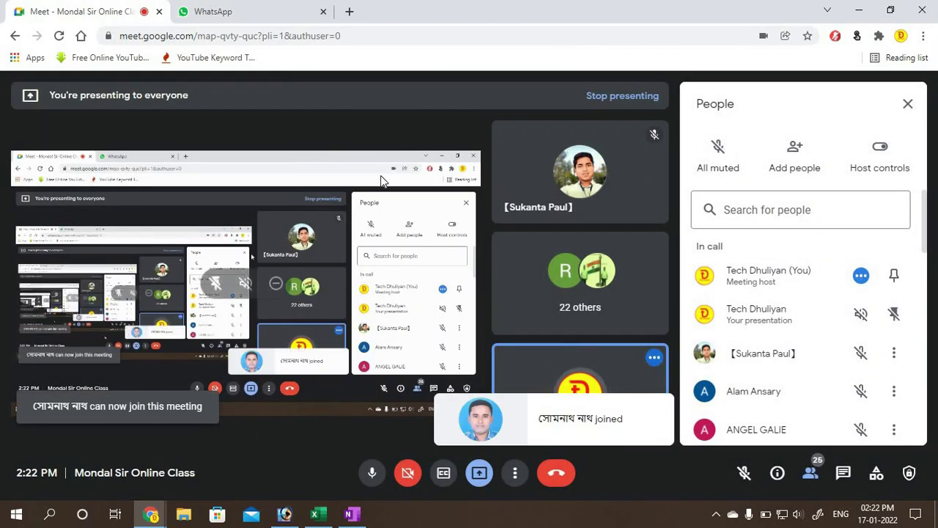
pyautogui.click(349, 11)
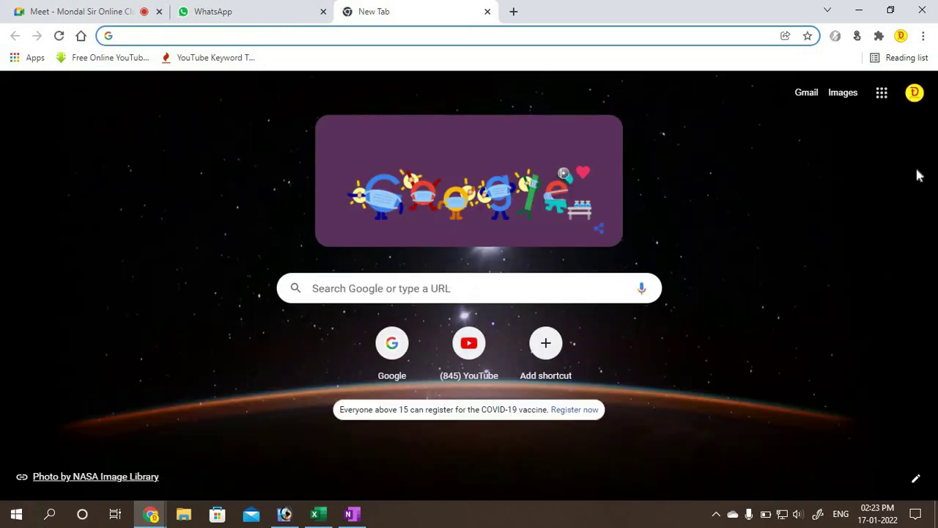
pyautogui.click(883, 95)
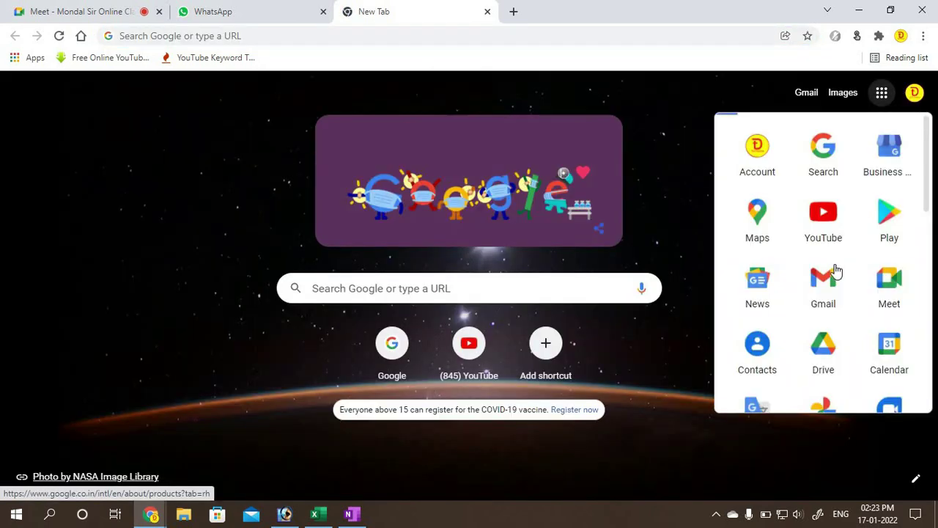
pyautogui.scroll(-1, 828, 303)
pyautogui.scroll(-2, 822, 329)
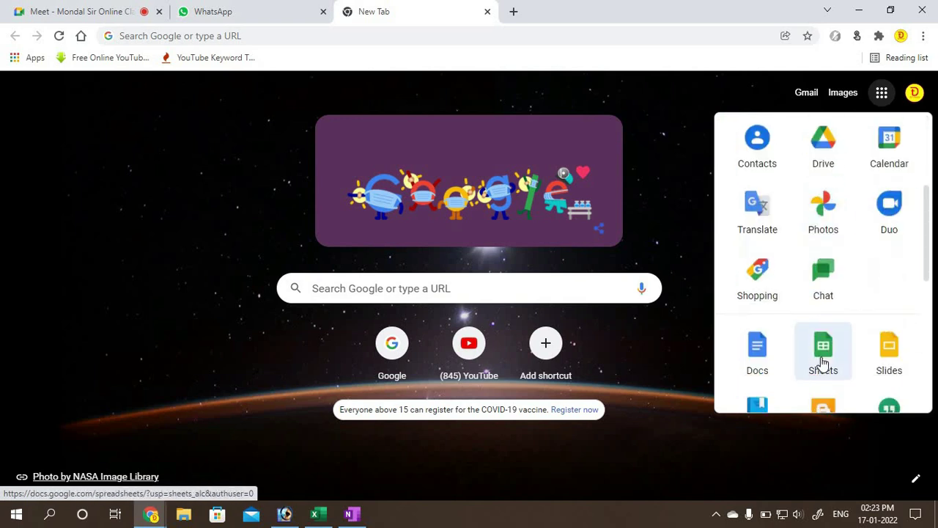
pyautogui.scroll(3, 865, 318)
pyautogui.scroll(-1, 817, 293)
pyautogui.click(817, 293)
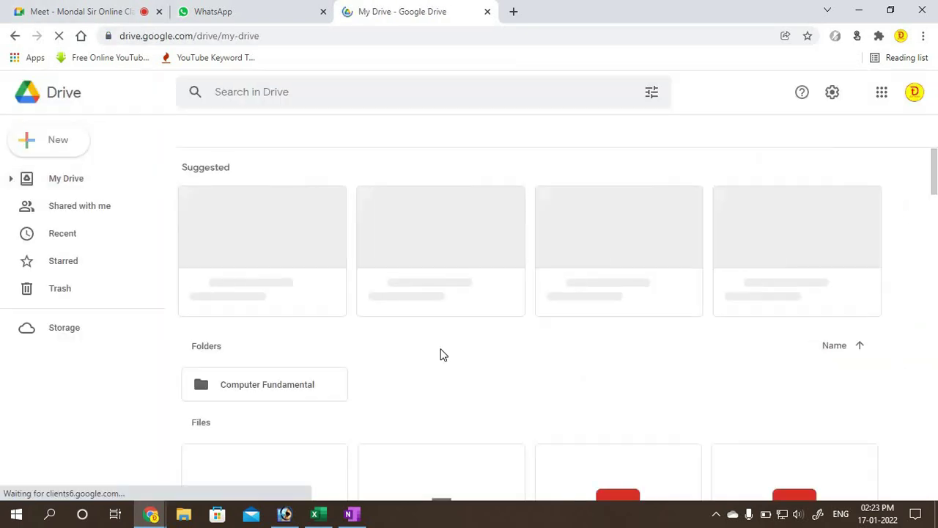
# Step: Preview the ADMI2x.jpg room photo in Google Drive, then close the preview
pyautogui.scroll(-3, 470, 330)
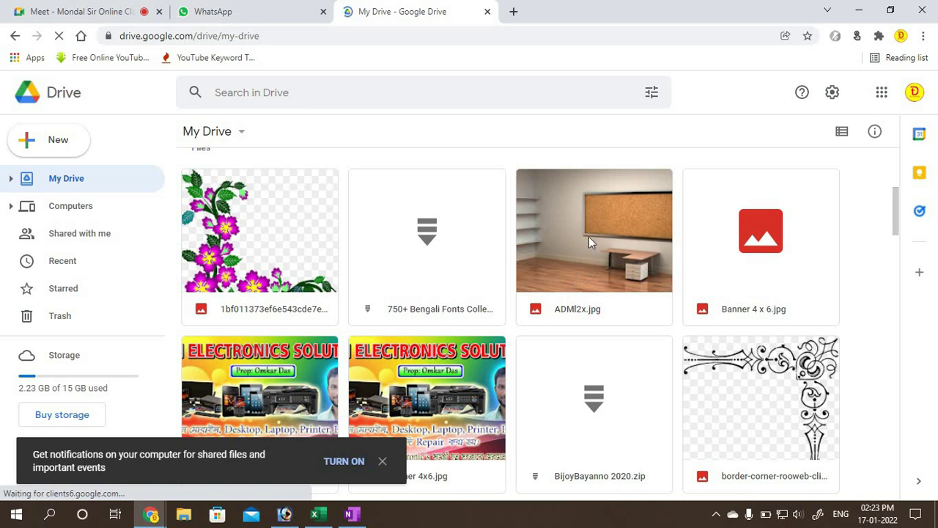
pyautogui.click(591, 242)
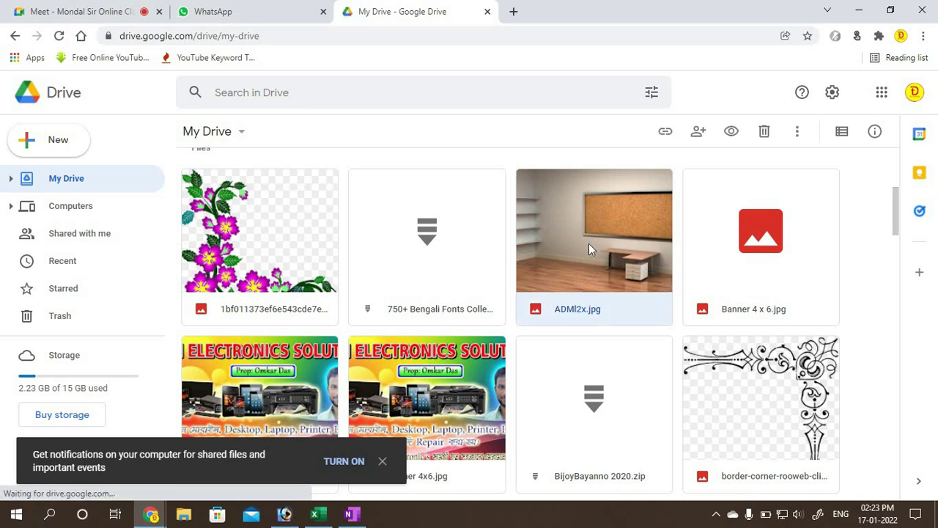
pyautogui.doubleClick(589, 244)
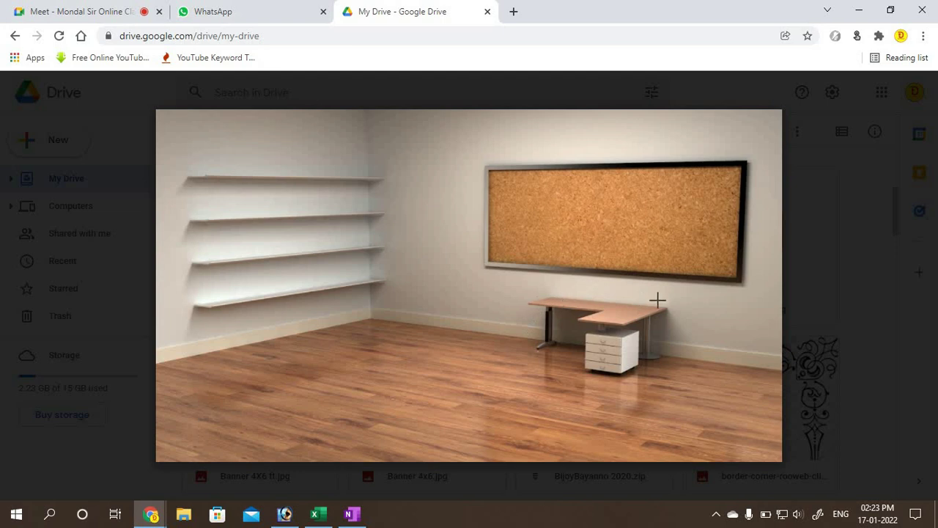
pyautogui.moveTo(821, 268)
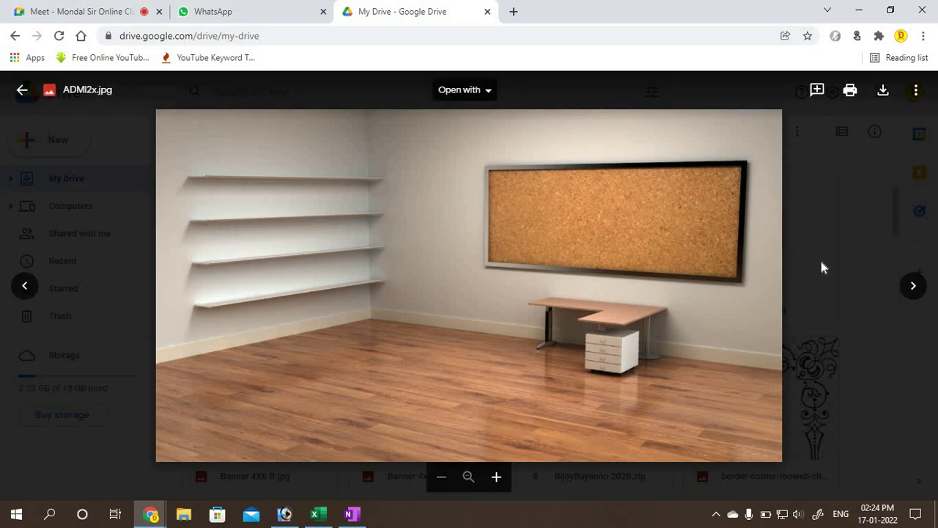
pyautogui.click(821, 266)
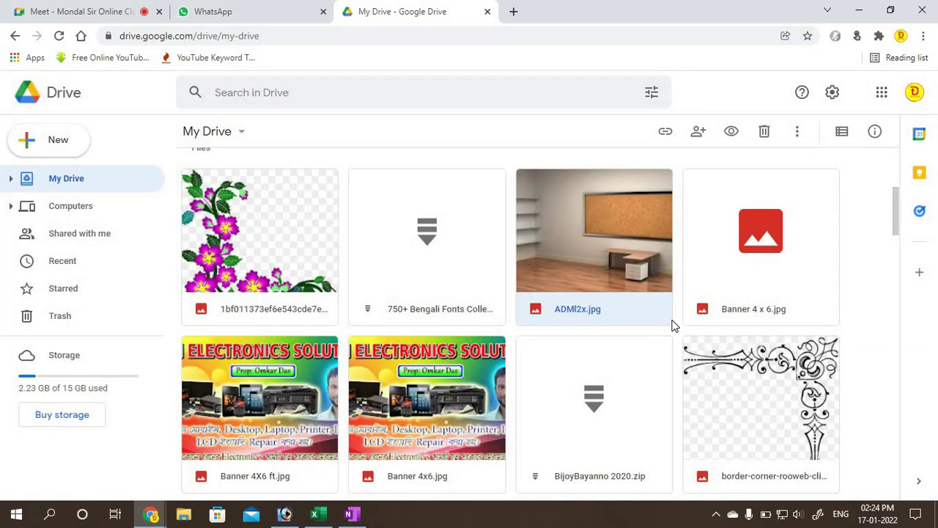
# Step: Copy an anyone-with-the-link share link for ADMI2x.jpg via Get link
pyautogui.rightClick(579, 249)
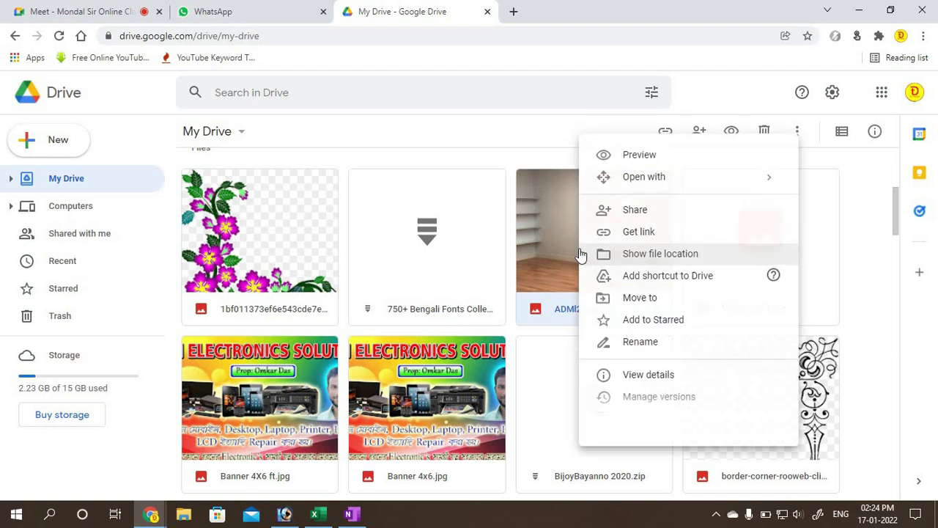
pyautogui.click(637, 235)
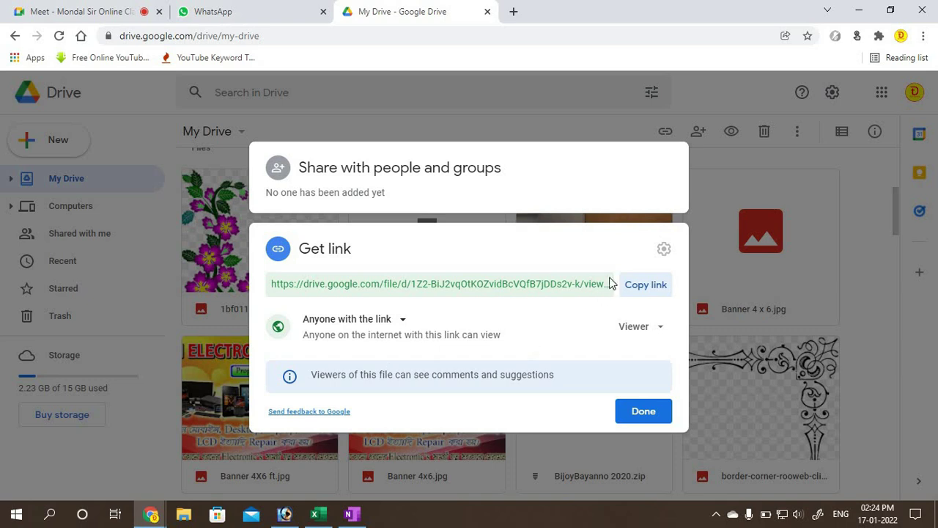
pyautogui.click(644, 289)
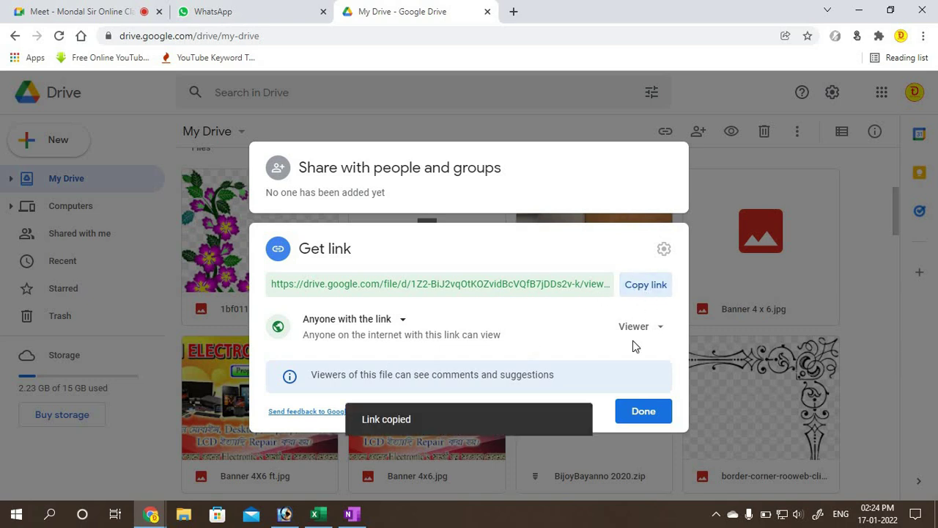
pyautogui.click(644, 414)
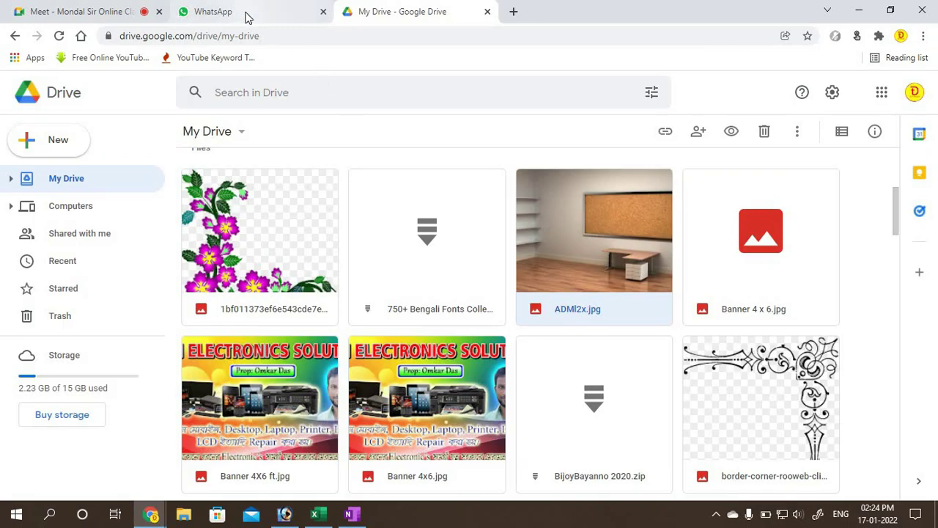
# Step: Paste and send the ADMI2x.jpg Drive link in the MCTC-0921 and online classes WhatsApp groups
pyautogui.click(247, 15)
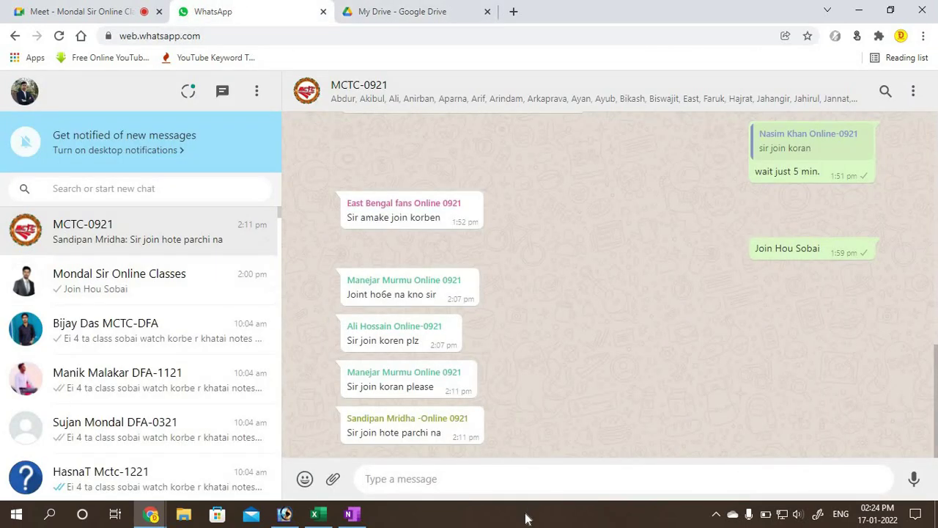
pyautogui.hotkey('ctrl', 'v')
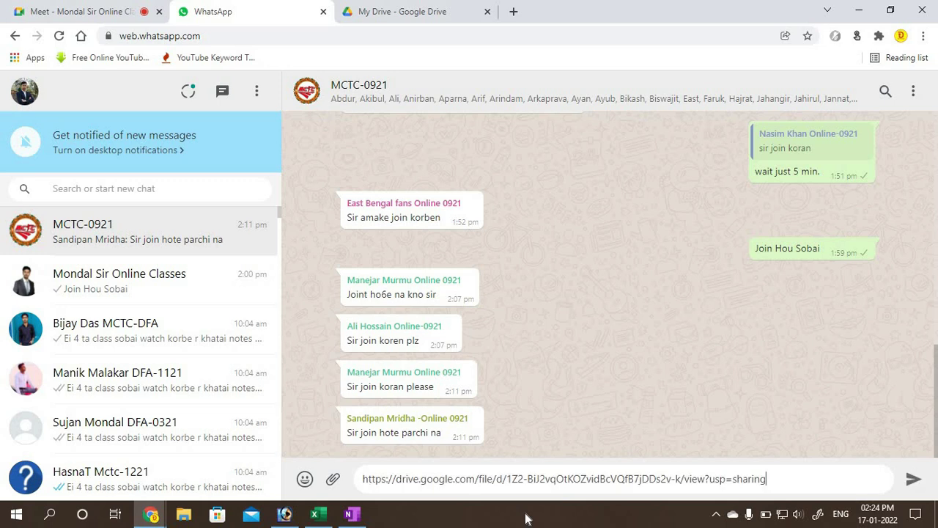
pyautogui.press('Return')
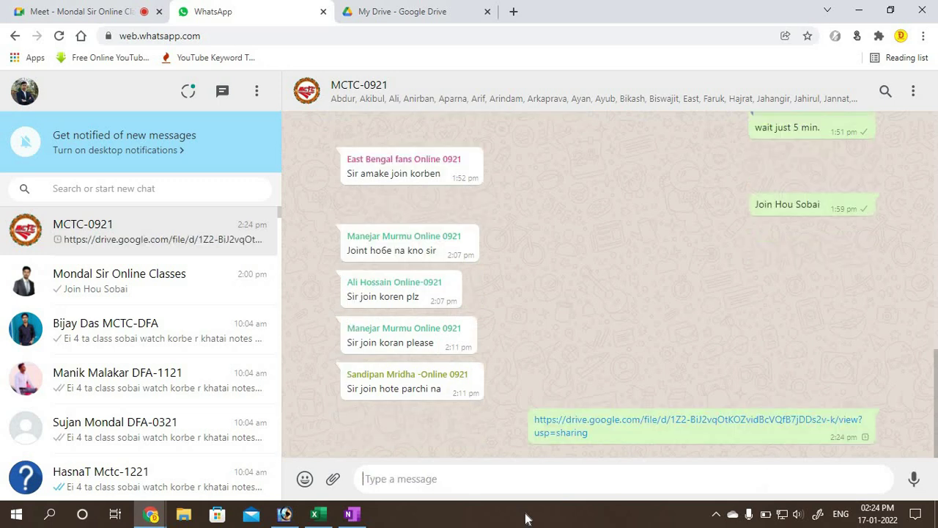
pyautogui.click(158, 294)
pyautogui.hotkey('ctrl', 'v')
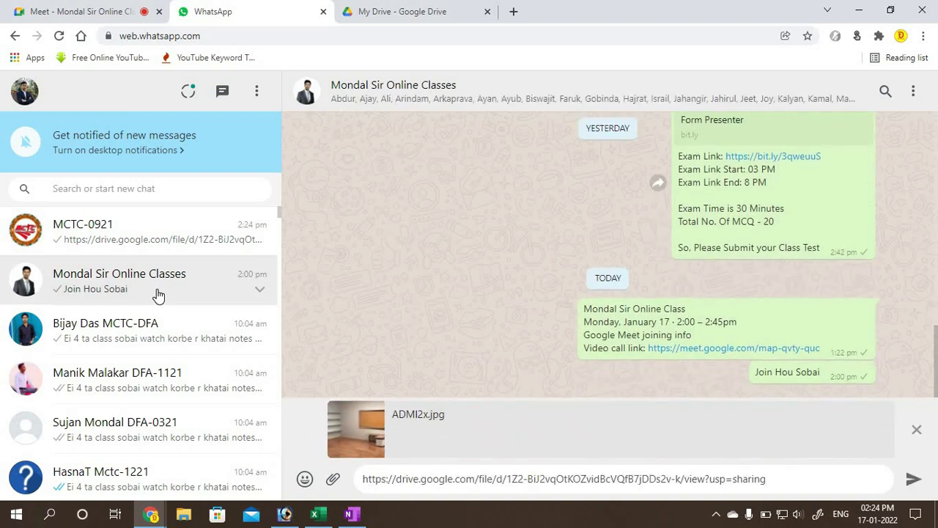
pyautogui.press('Return')
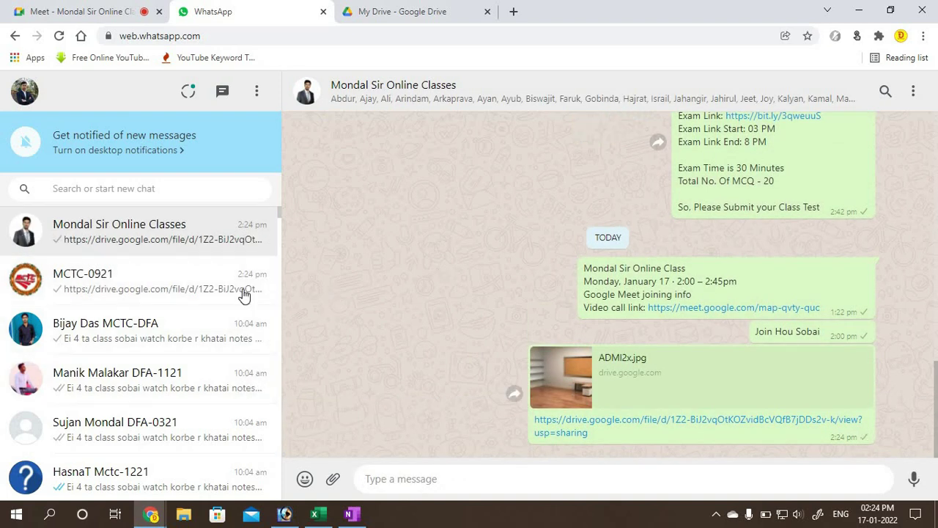
# Step: Check the Meet tab, then close the Google Drive tab and minimize Chrome
pyautogui.click(73, 11)
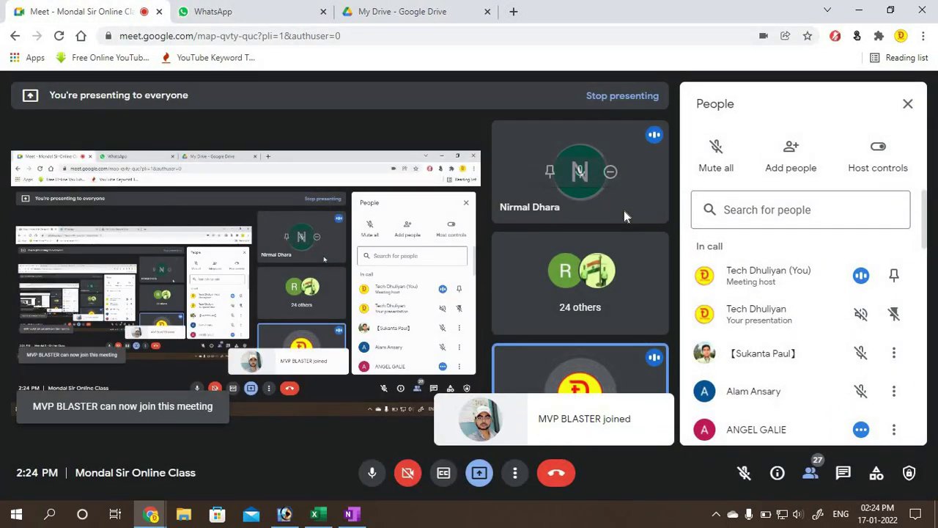
pyautogui.click(402, 11)
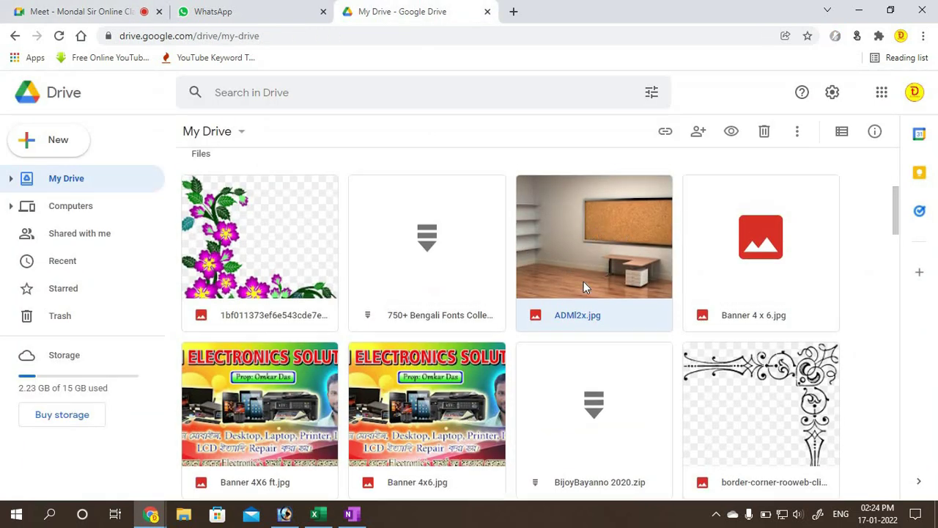
pyautogui.scroll(1, 586, 287)
pyautogui.scroll(-1, 595, 293)
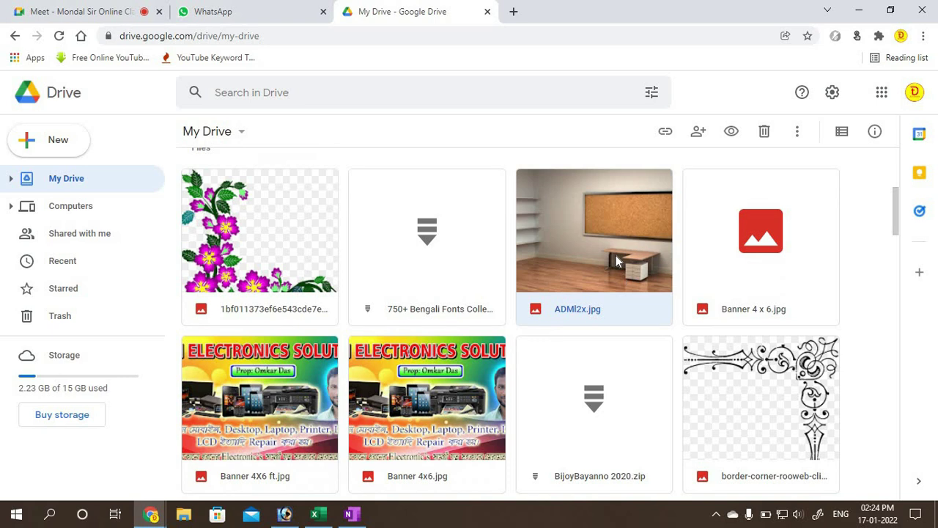
pyautogui.scroll(4, 615, 261)
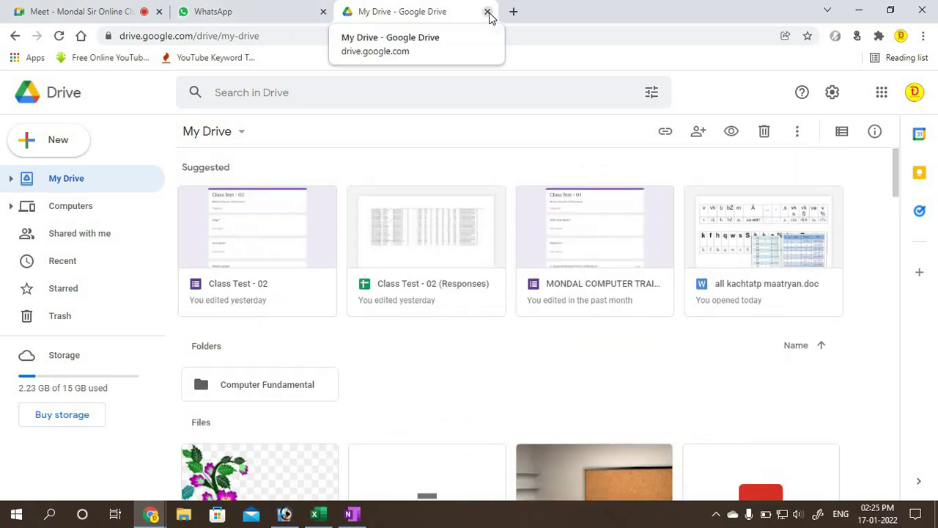
pyautogui.scroll(-2, 579, 428)
pyautogui.click(620, 415)
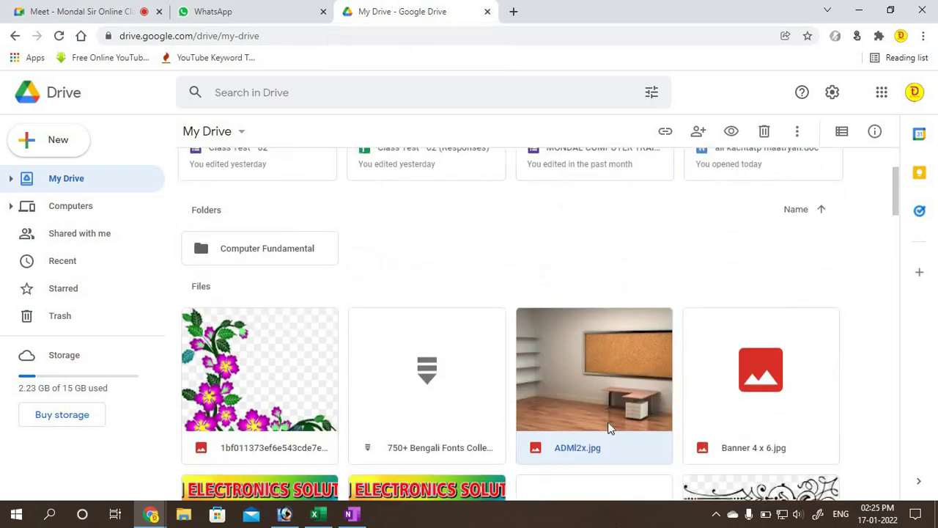
pyautogui.click(487, 11)
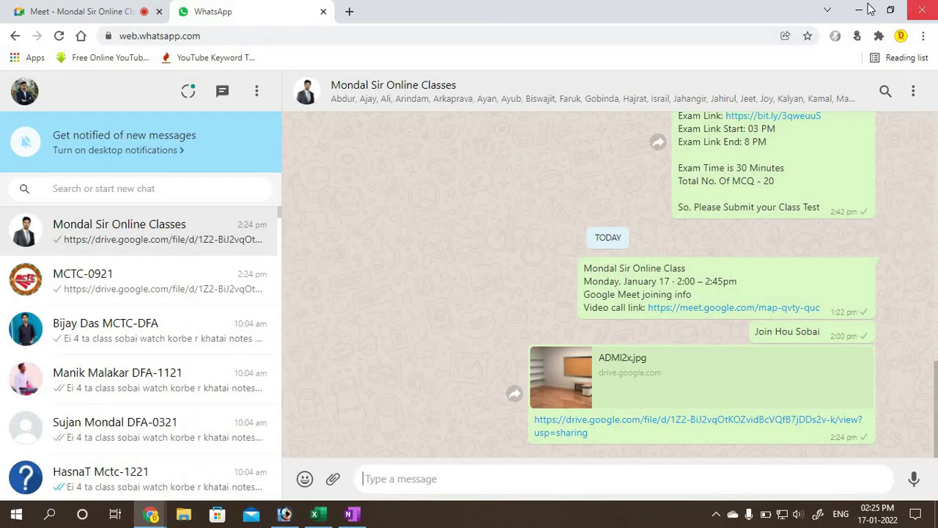
pyautogui.click(858, 10)
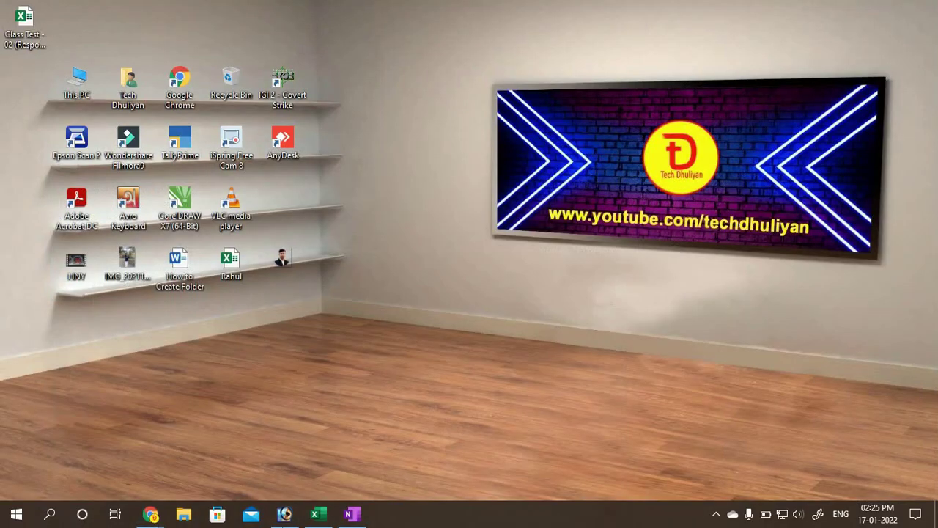
# Step: Admit both waiting participants into the Meet call and return to Photoshop's Open dialog
pyautogui.click(291, 517)
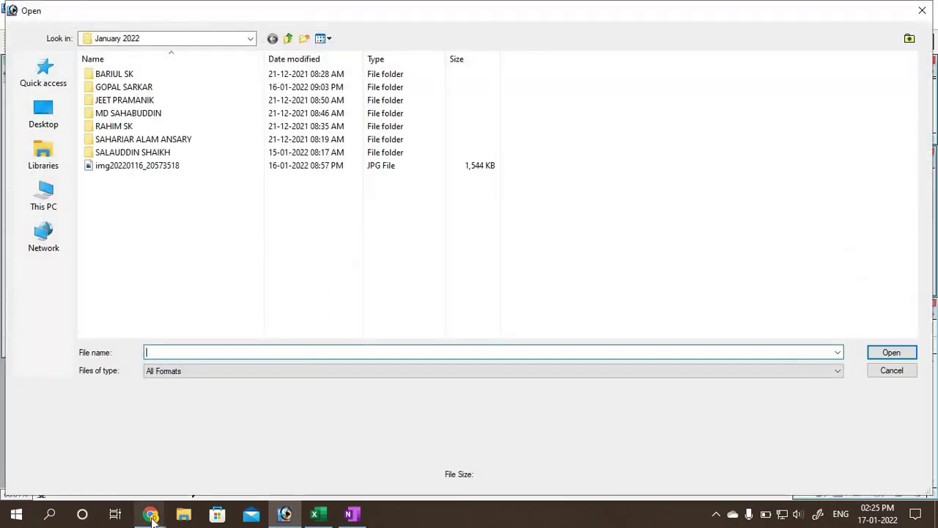
pyautogui.moveTo(150, 514)
pyautogui.click(120, 462)
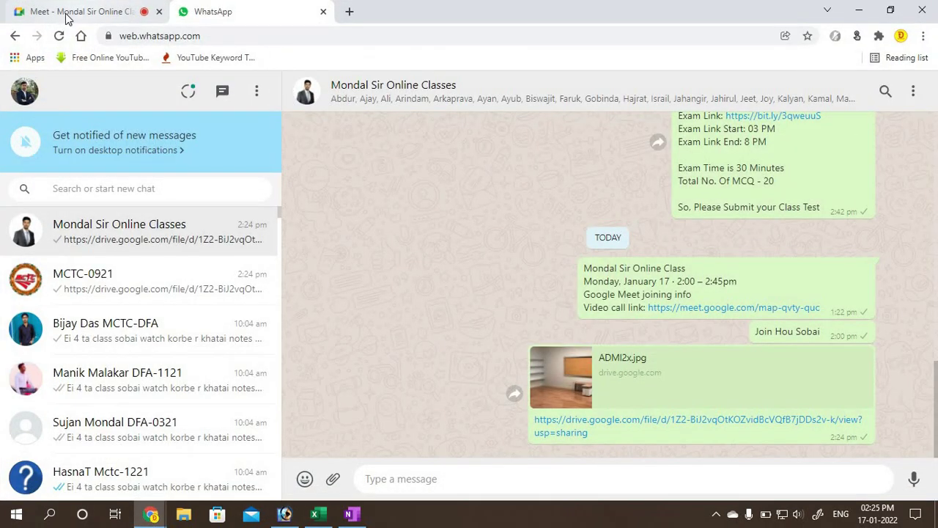
pyautogui.click(67, 18)
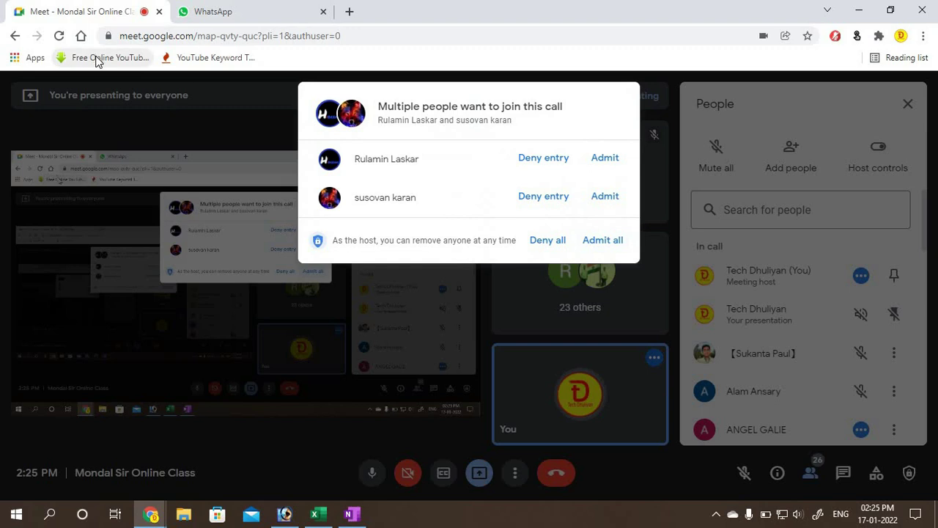
pyautogui.click(602, 240)
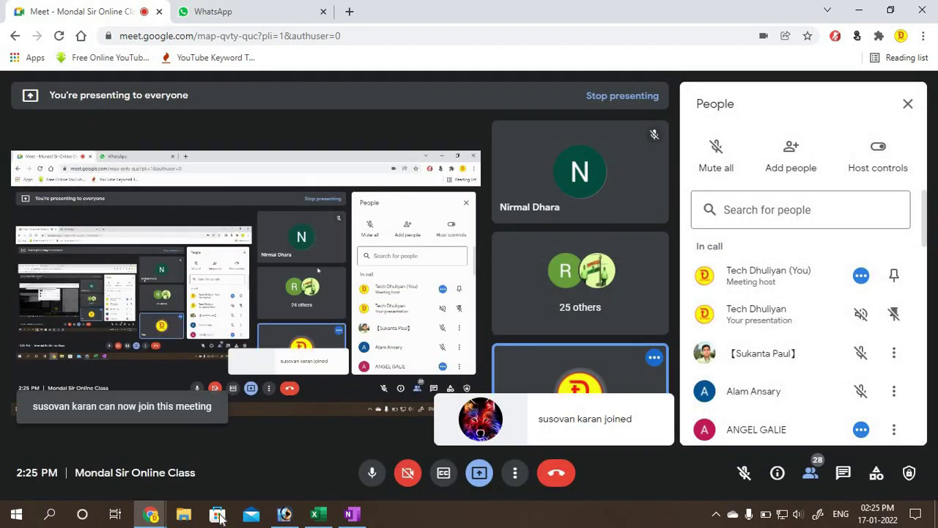
pyautogui.click(353, 515)
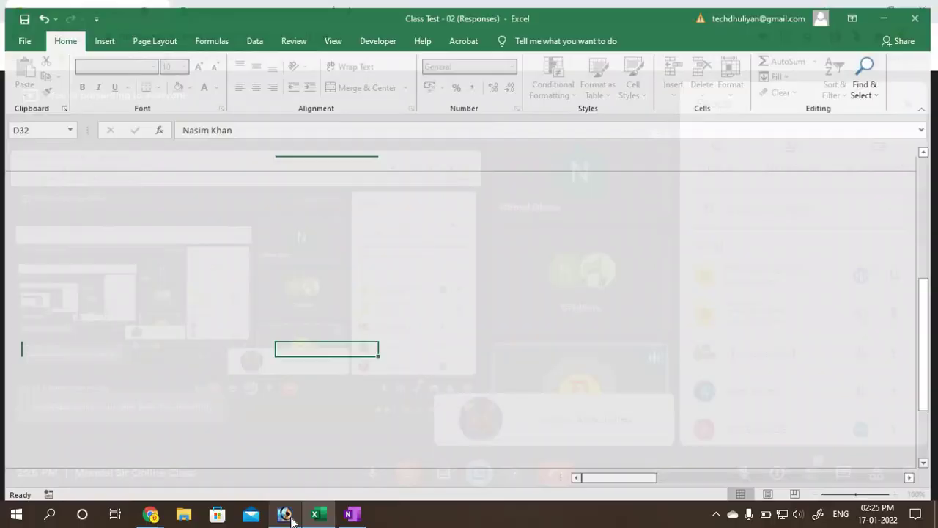
pyautogui.click(286, 514)
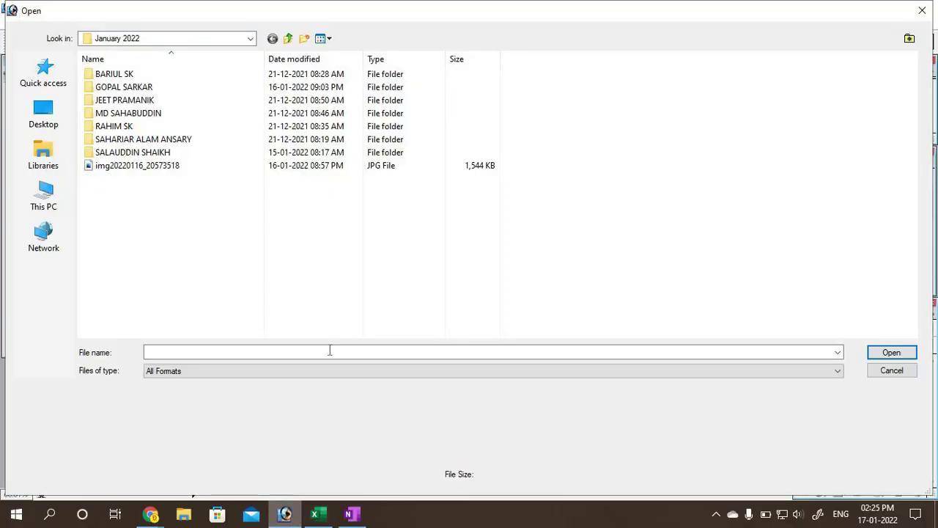
# Step: Browse from This PC into YouTube (G:) > DTP Collection > Background folder
pyautogui.click(43, 196)
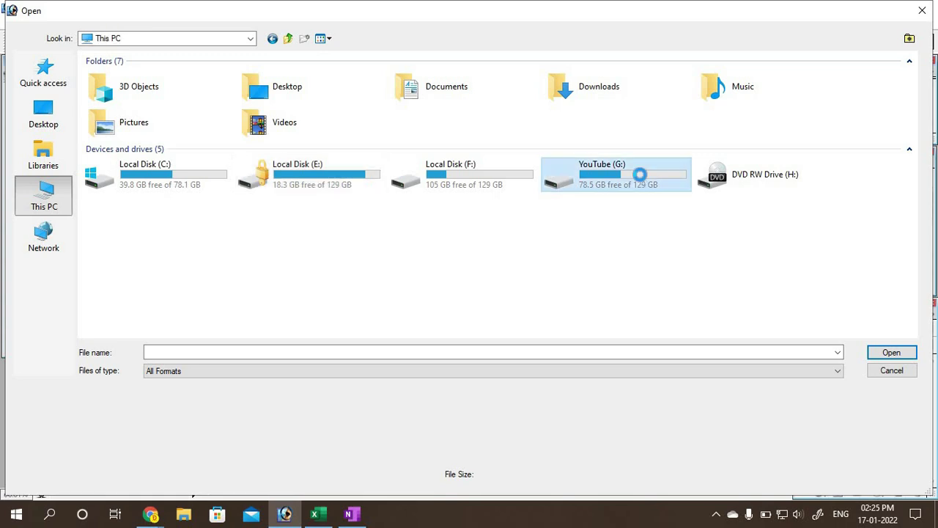
pyautogui.doubleClick(643, 181)
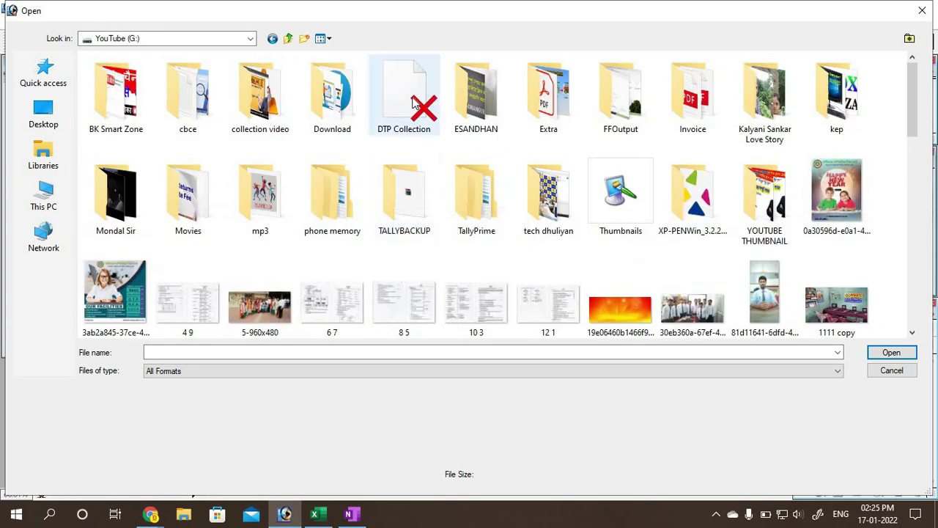
pyautogui.doubleClick(412, 103)
pyautogui.scroll(-5, 253, 223)
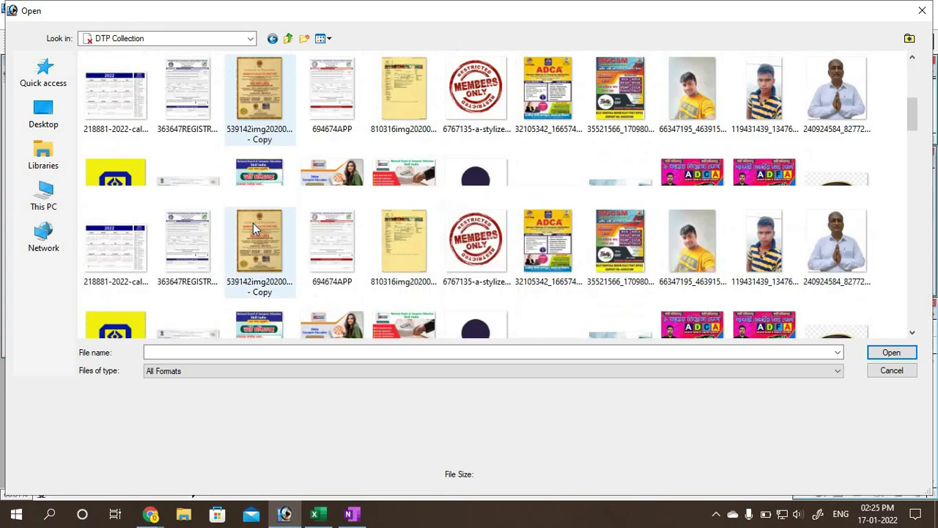
pyautogui.scroll(-2, 286, 244)
pyautogui.scroll(-3, 286, 244)
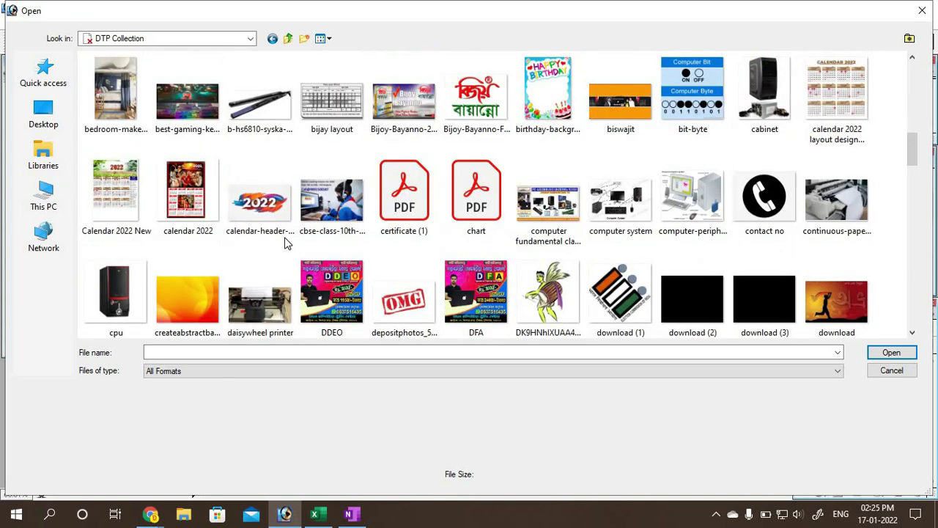
pyautogui.scroll(5, 286, 244)
pyautogui.scroll(5, 286, 245)
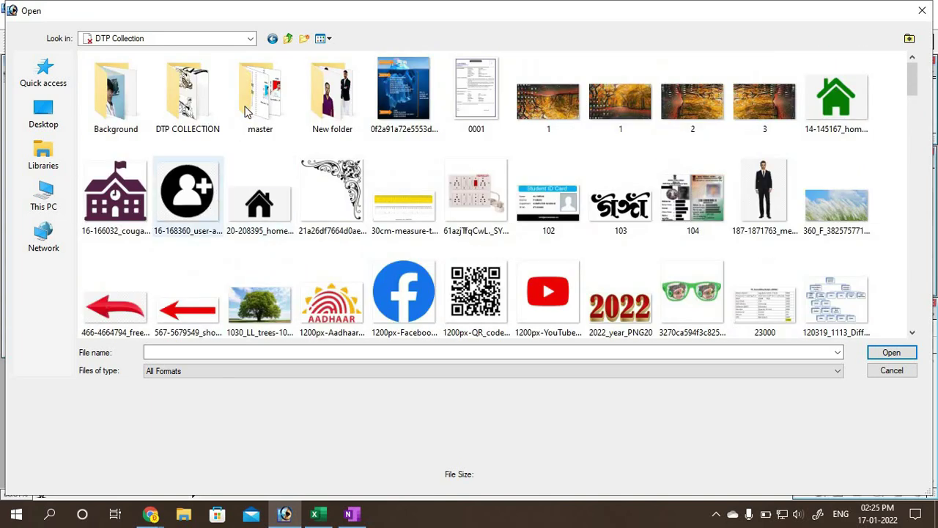
pyautogui.doubleClick(121, 86)
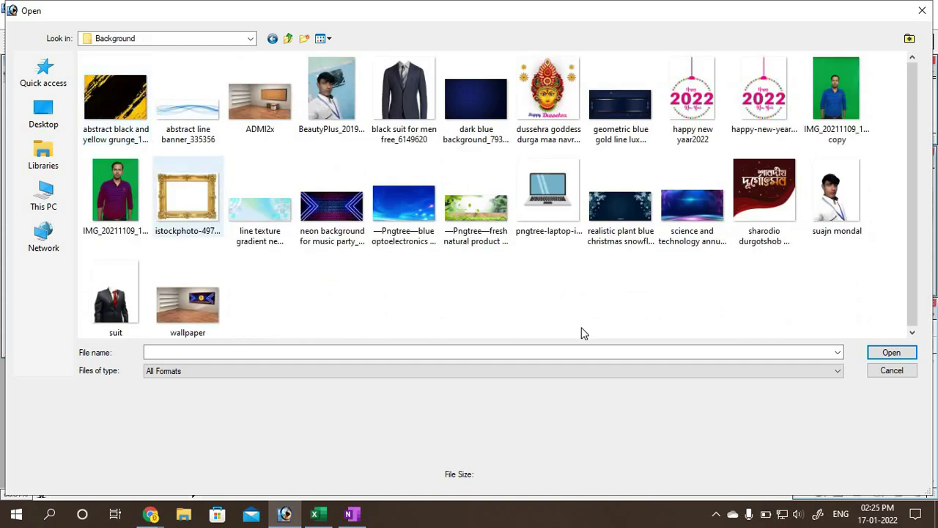
# Step: Preview ADMI2x and the wallpaper image in the photo viewer, then open ADMI2x in Photoshop
pyautogui.click(254, 107)
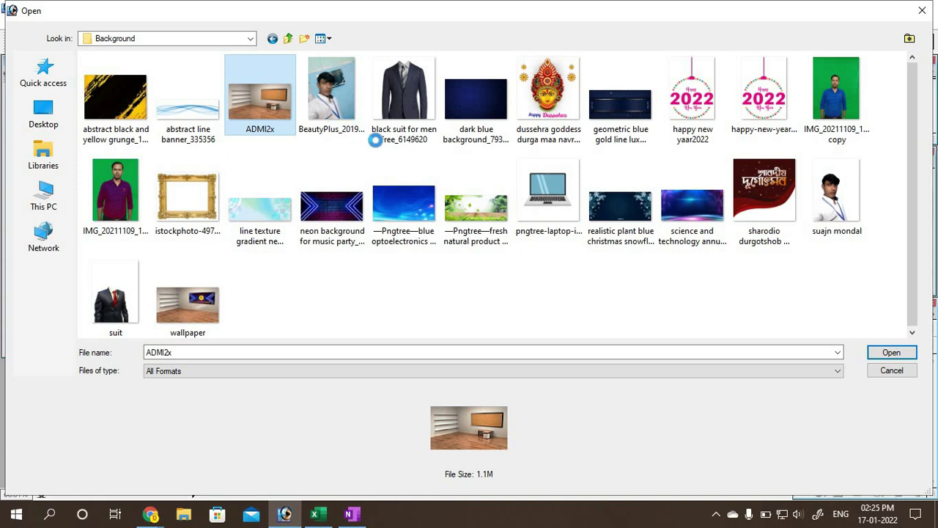
pyautogui.rightClick(265, 97)
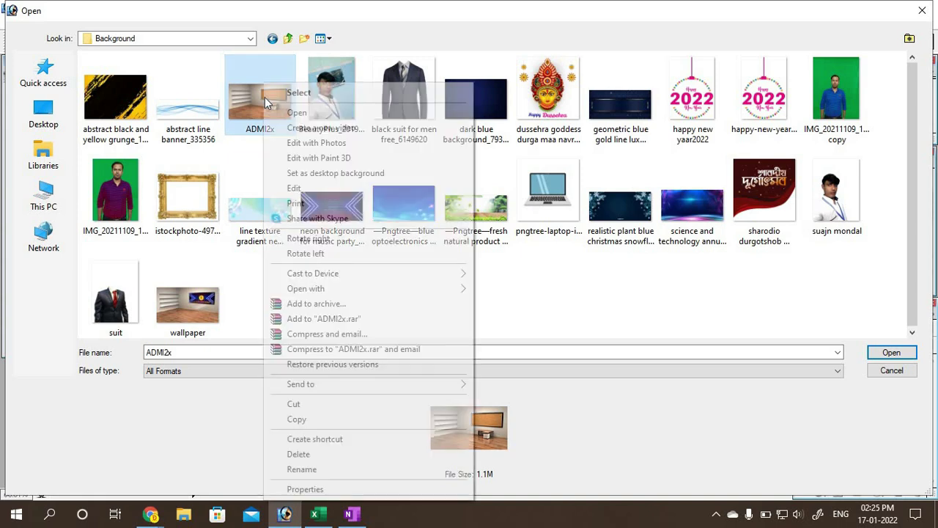
pyautogui.click(307, 115)
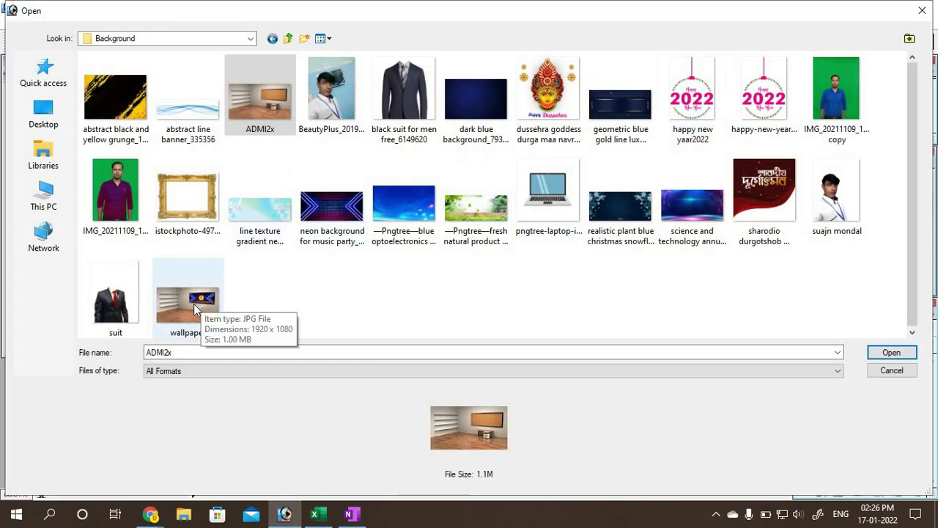
pyautogui.click(200, 294)
pyautogui.rightClick(200, 295)
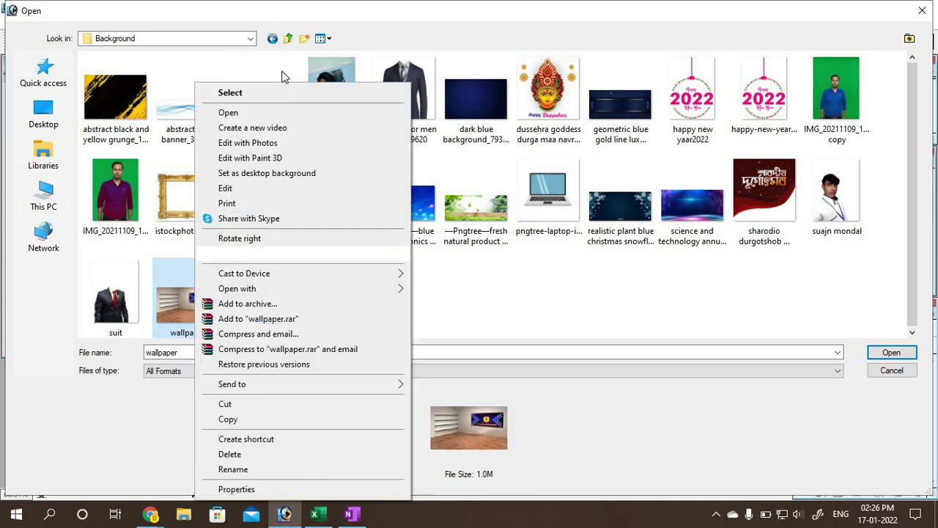
pyautogui.click(225, 114)
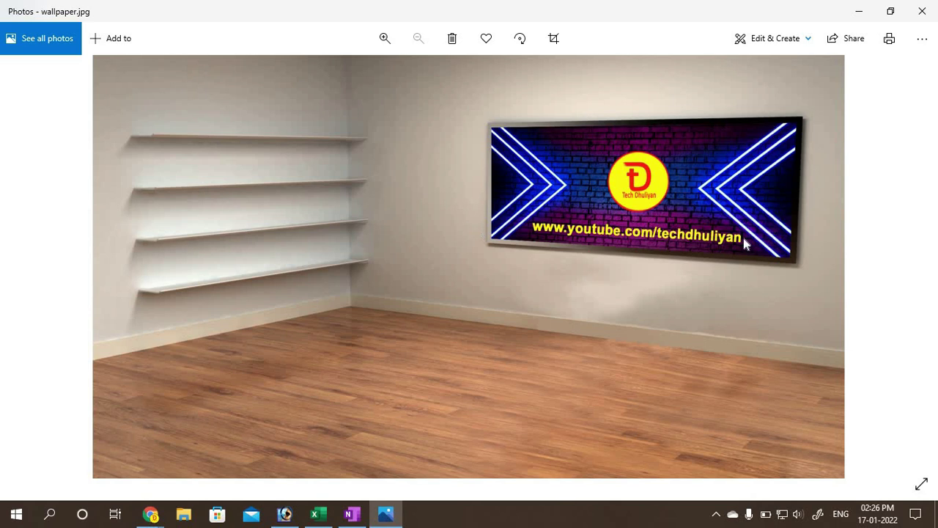
pyautogui.click(925, 14)
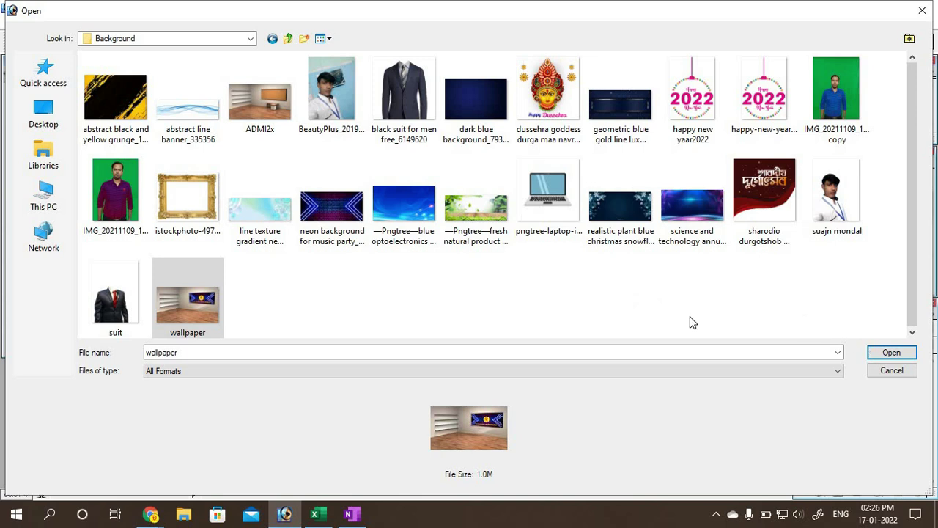
pyautogui.click(255, 97)
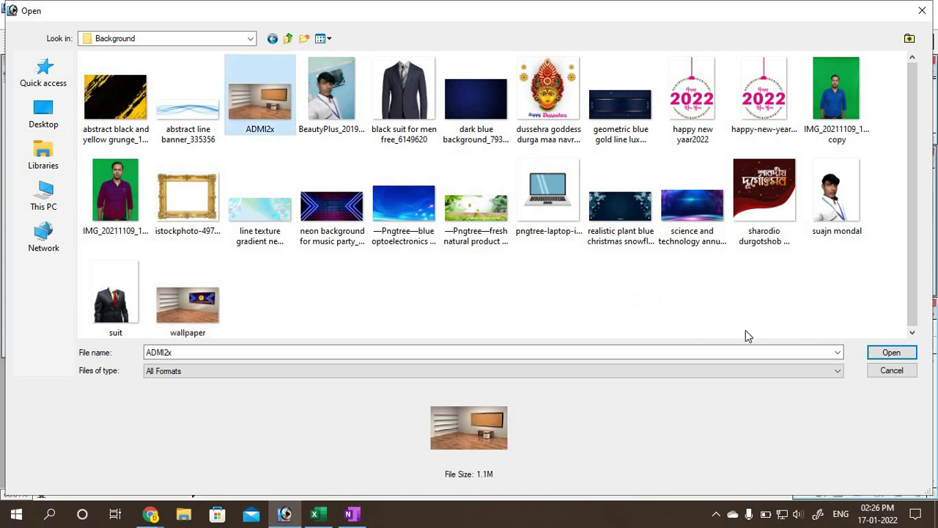
pyautogui.click(890, 352)
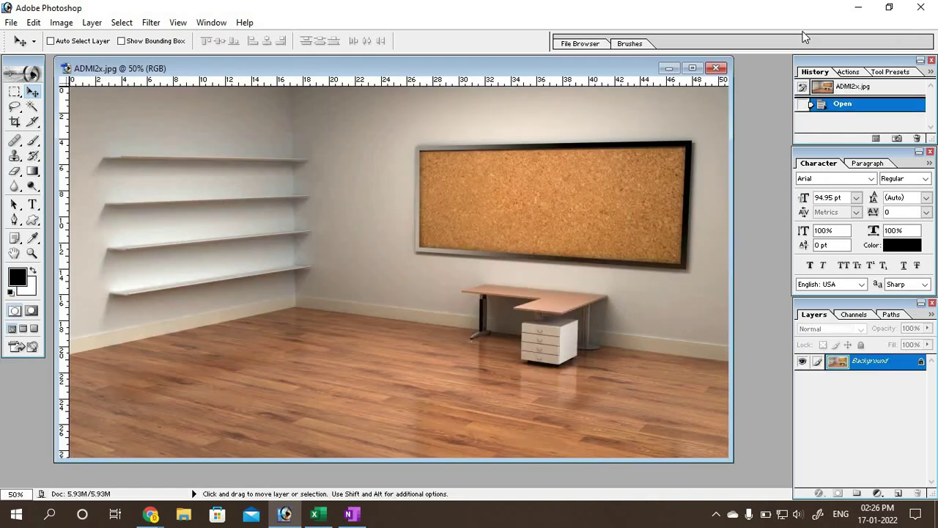
# Step: Close the Class Test - 02 (Responses) Excel workbook without saving
pyautogui.click(858, 9)
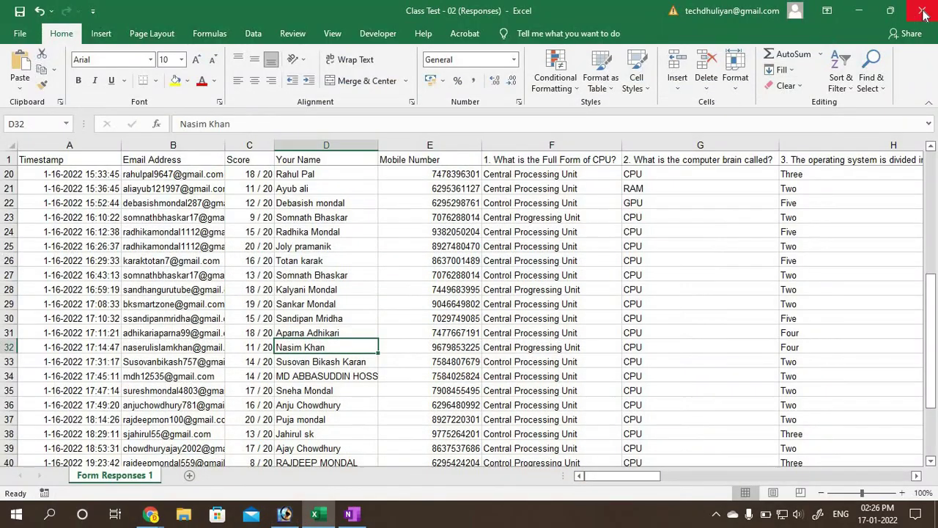
pyautogui.click(923, 14)
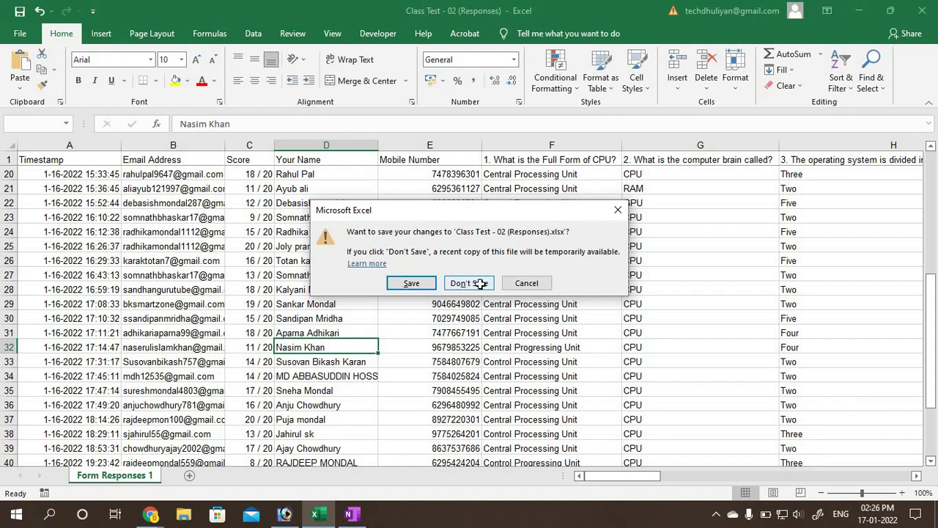
pyautogui.click(480, 284)
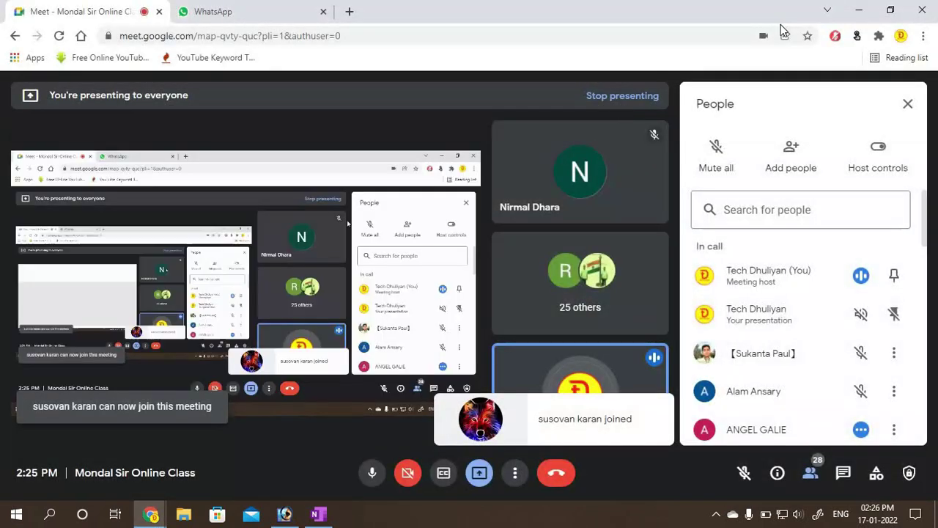
# Step: Minimize Chrome, open and close This PC, restore Meet, then bring the room photo back in Photoshop
pyautogui.click(859, 11)
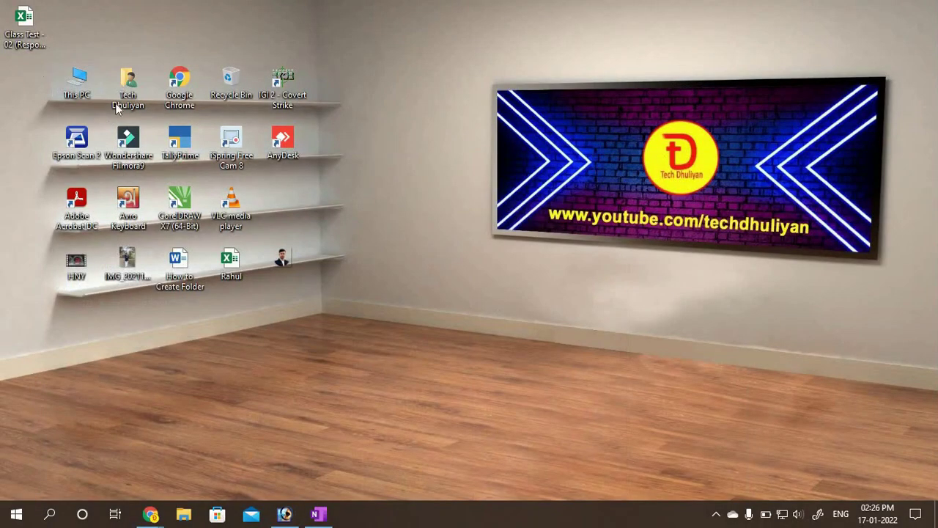
pyautogui.doubleClick(101, 94)
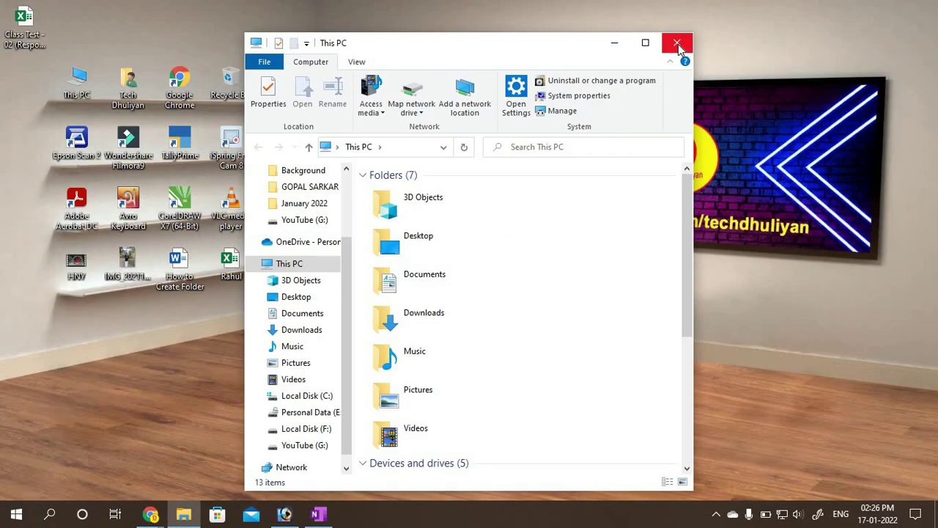
pyautogui.click(678, 46)
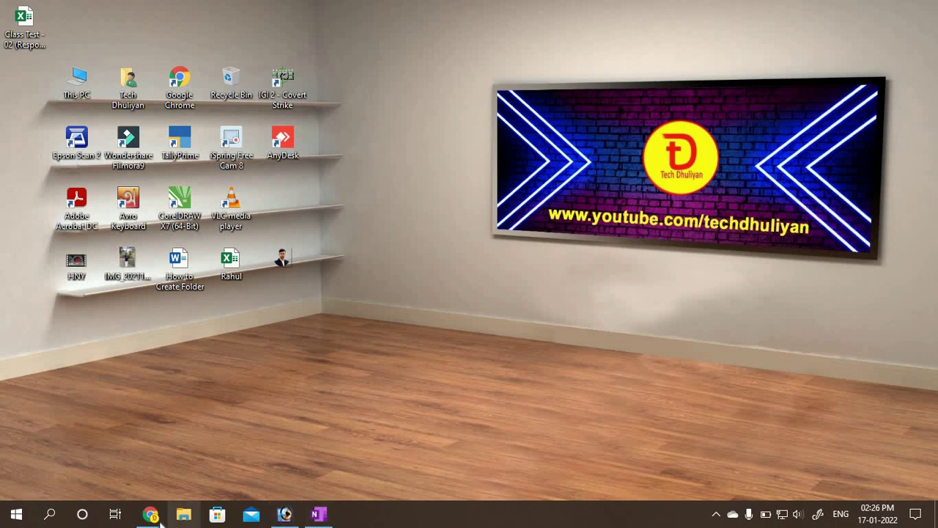
pyautogui.moveTo(151, 515)
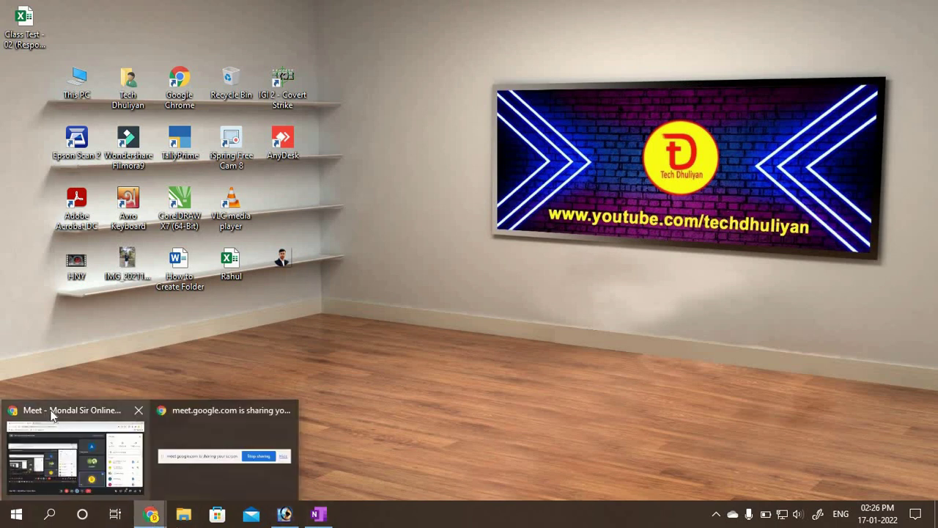
pyautogui.click(51, 413)
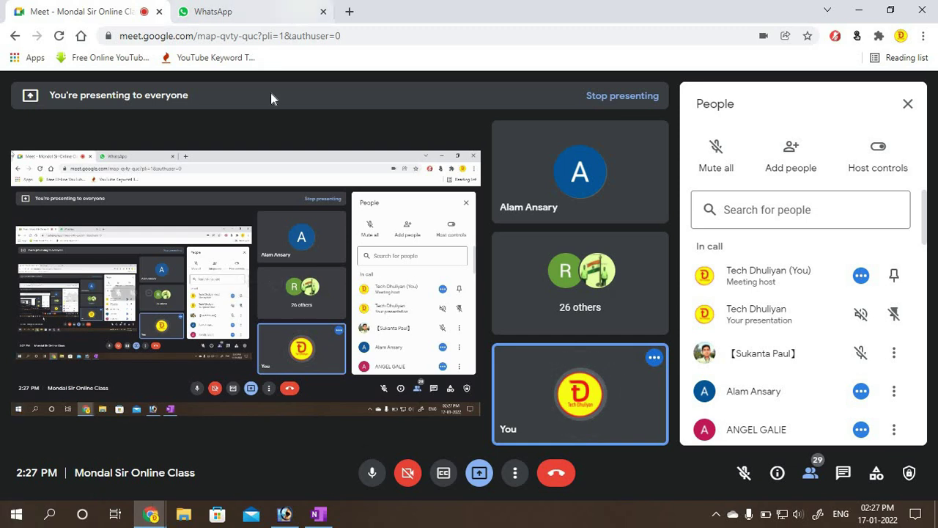
pyautogui.click(278, 513)
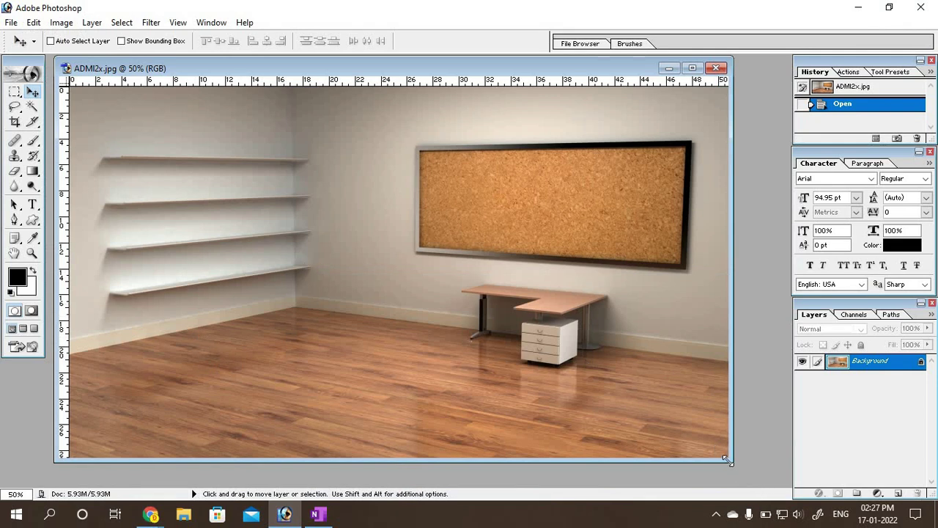
# Step: Drag the ADMI2x.jpg window's corner outward so the room photo displays larger
pyautogui.moveTo(732, 461); pyautogui.dragTo(763, 478)
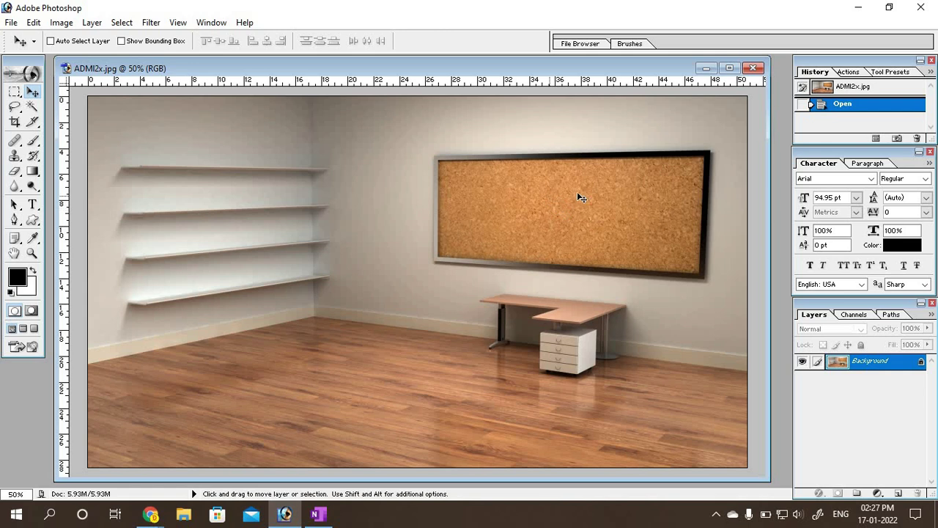
# Step: Open the neon background for music party image
pyautogui.doubleClick(18, 386)
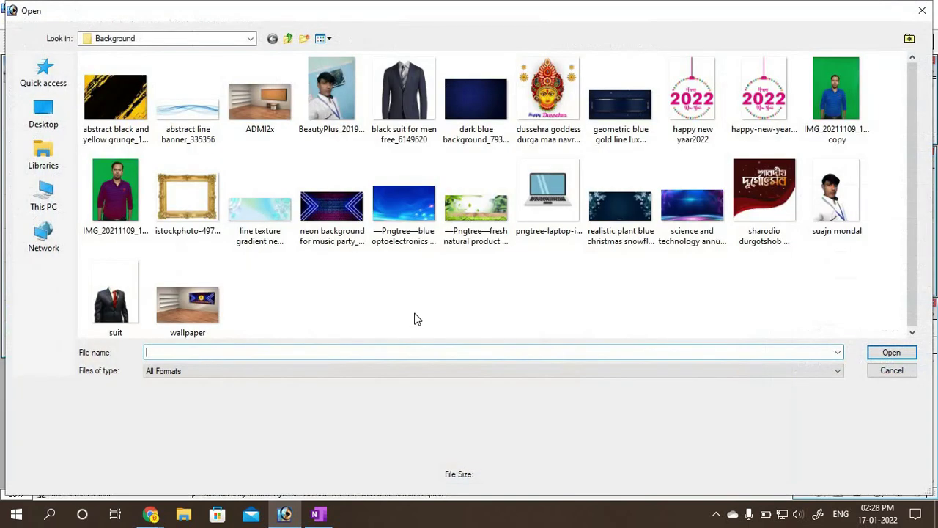
pyautogui.click(334, 216)
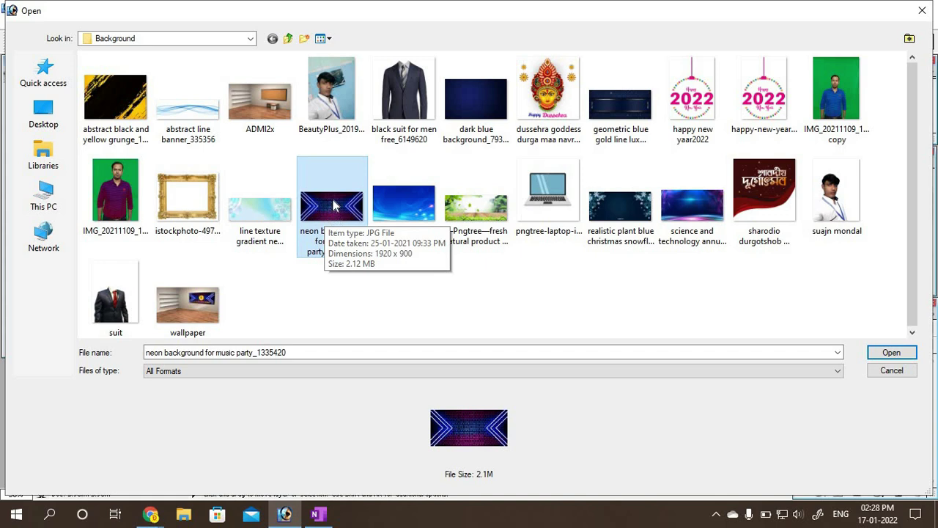
pyautogui.click(890, 353)
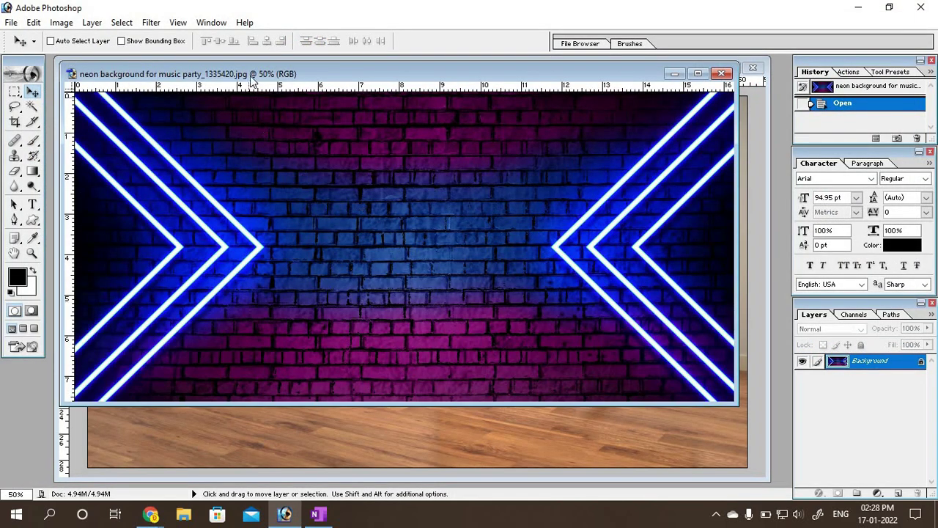
# Step: Drag the neon image into ADMI2x.jpg as Layer 1 and position it over the room's back wall
pyautogui.moveTo(310, 68)
pyautogui.mouseDown()
pyautogui.moveTo(466, 176)
pyautogui.moveTo(254, 250)
pyautogui.mouseUp()
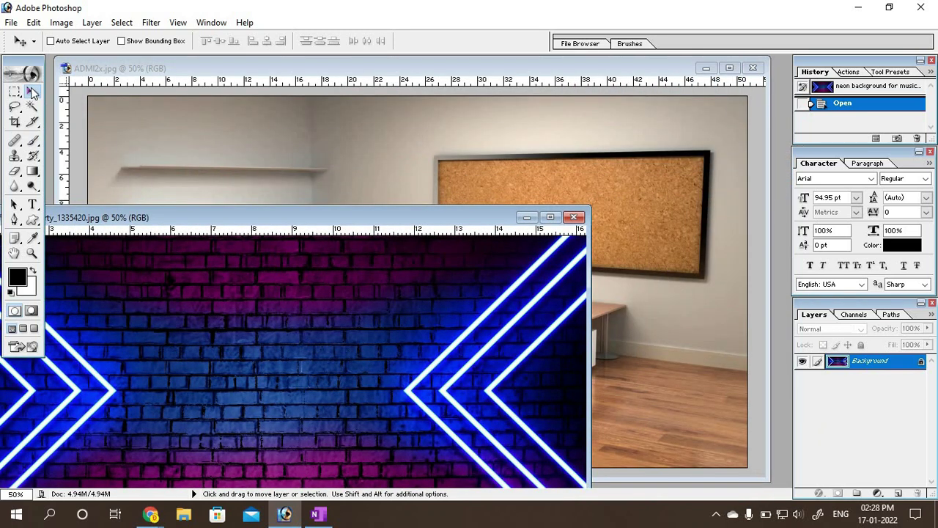
pyautogui.moveTo(323, 269); pyautogui.dragTo(547, 167)
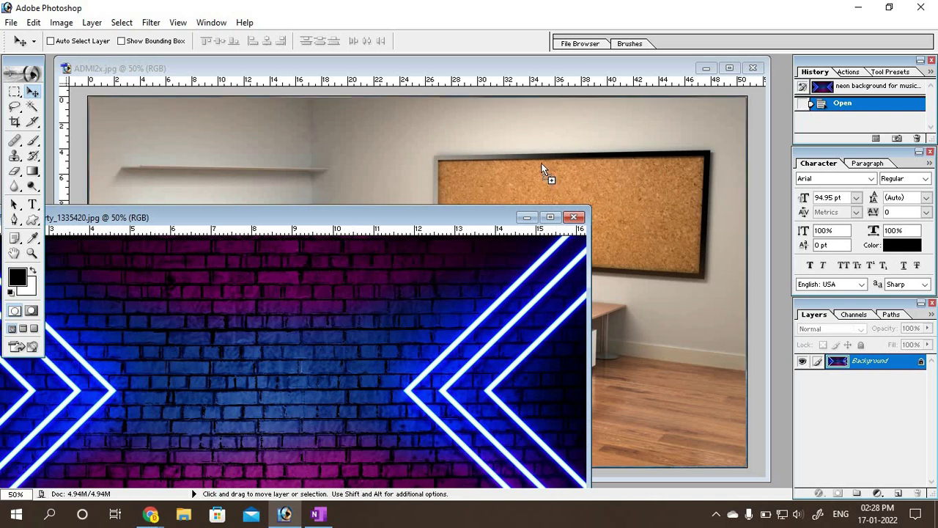
pyautogui.moveTo(542, 169); pyautogui.dragTo(541, 162)
pyautogui.moveTo(471, 224)
pyautogui.mouseDown()
pyautogui.moveTo(405, 200)
pyautogui.moveTo(452, 184)
pyautogui.moveTo(471, 200)
pyautogui.mouseUp()
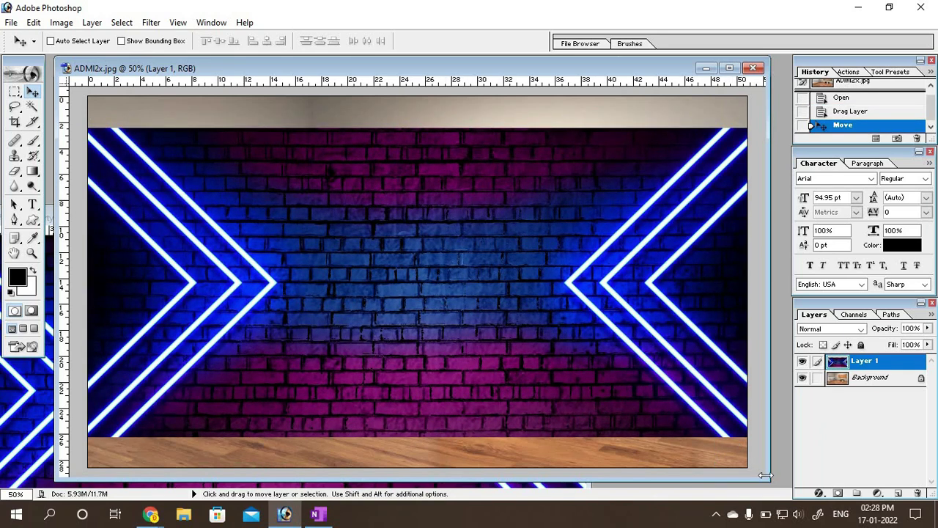
pyautogui.moveTo(765, 475); pyautogui.dragTo(791, 470)
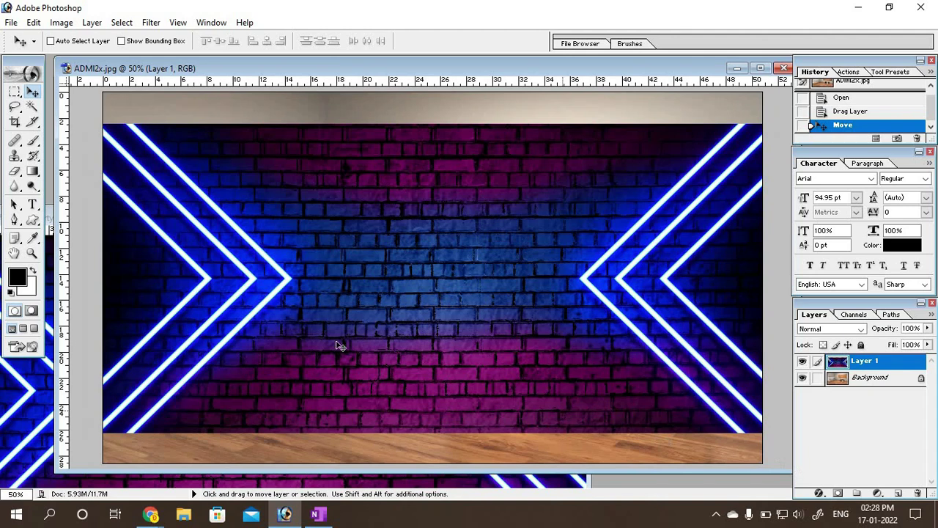
pyautogui.moveTo(330, 345); pyautogui.dragTo(317, 346)
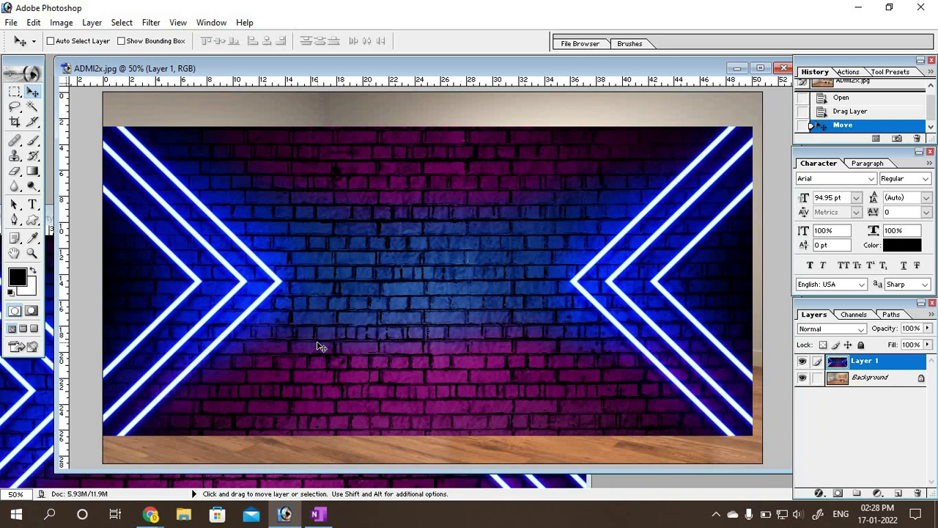
pyautogui.hotkey('ctrl', 't')
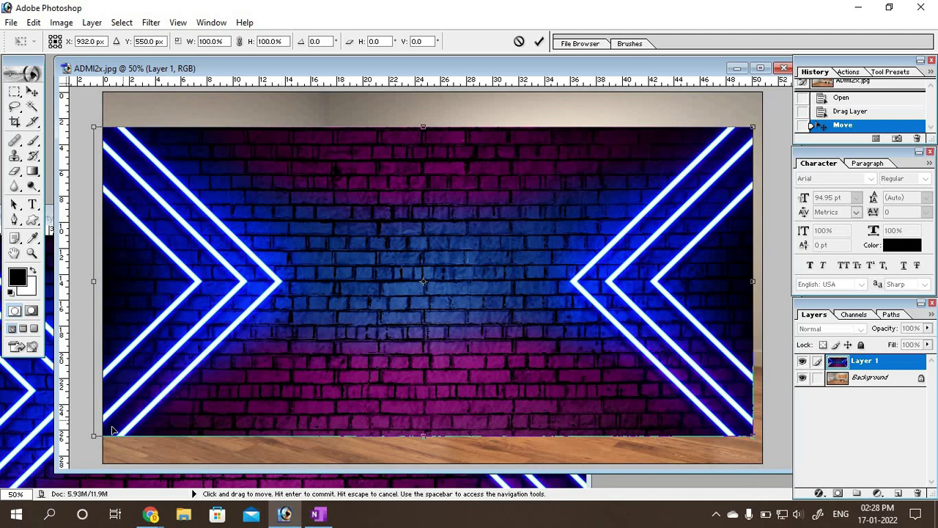
# Step: Scale and move the neon layer near the corkboard frame, zooming in to check its edges
pyautogui.moveTo(94, 435)
pyautogui.mouseDown()
pyautogui.moveTo(270, 367)
pyautogui.moveTo(526, 220)
pyautogui.moveTo(519, 209)
pyautogui.moveTo(505, 217)
pyautogui.mouseUp()
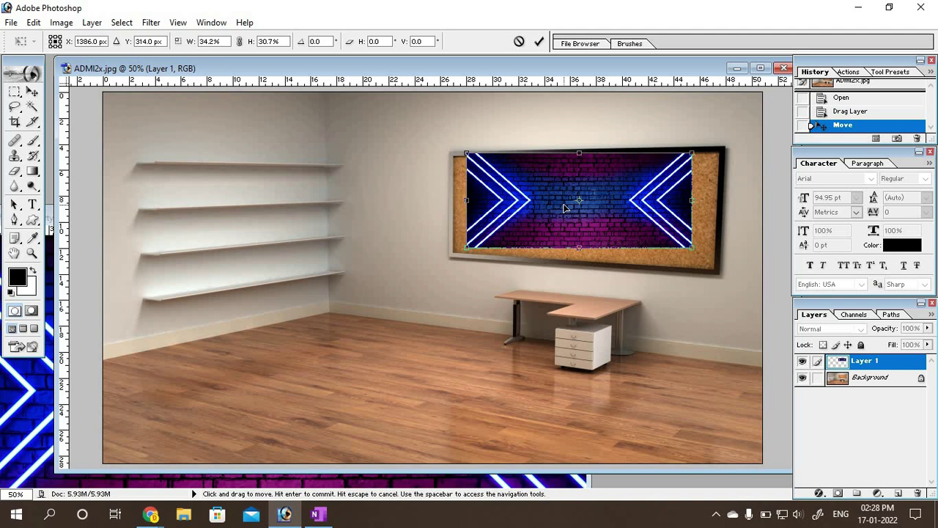
pyautogui.hotkey('ctrl', '+')
pyautogui.hotkey('ctrl', '+')
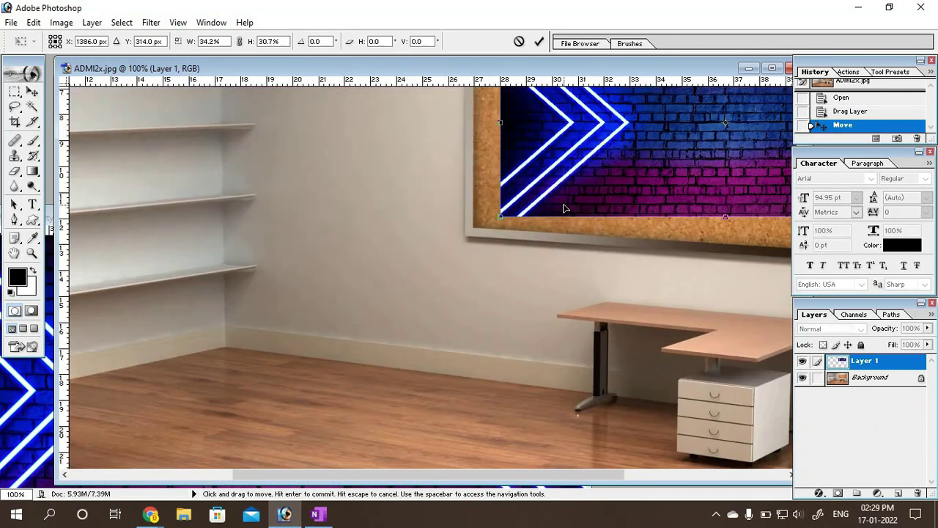
pyautogui.hotkey('ctrl', '+')
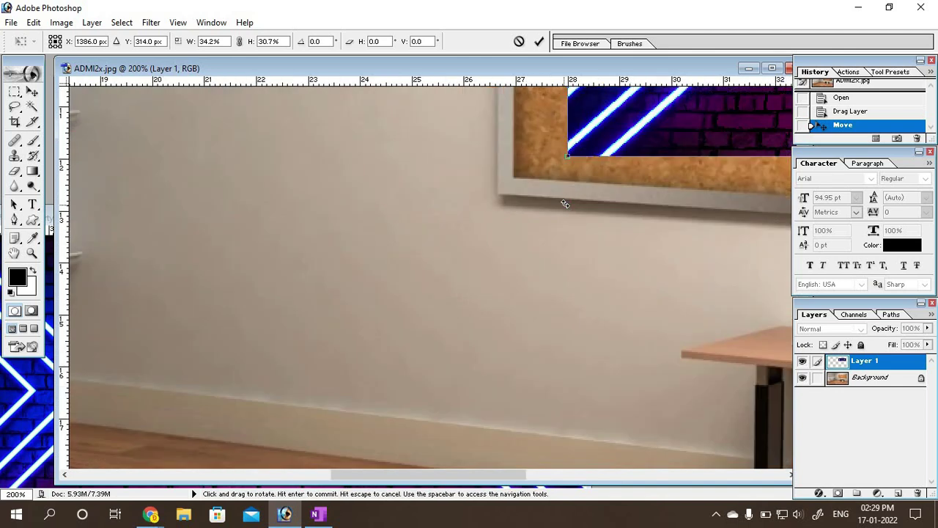
pyautogui.moveTo(414, 68); pyautogui.dragTo(401, 68)
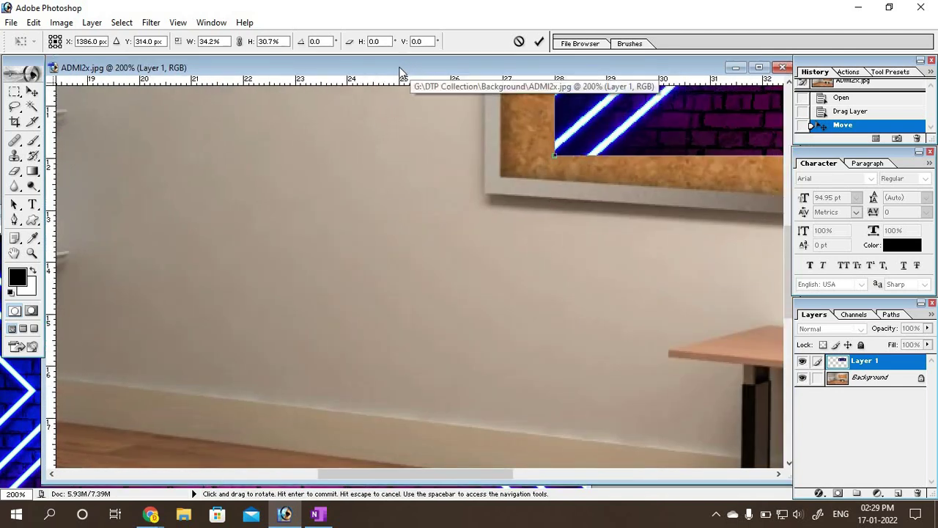
pyautogui.moveTo(353, 475); pyautogui.dragTo(503, 475)
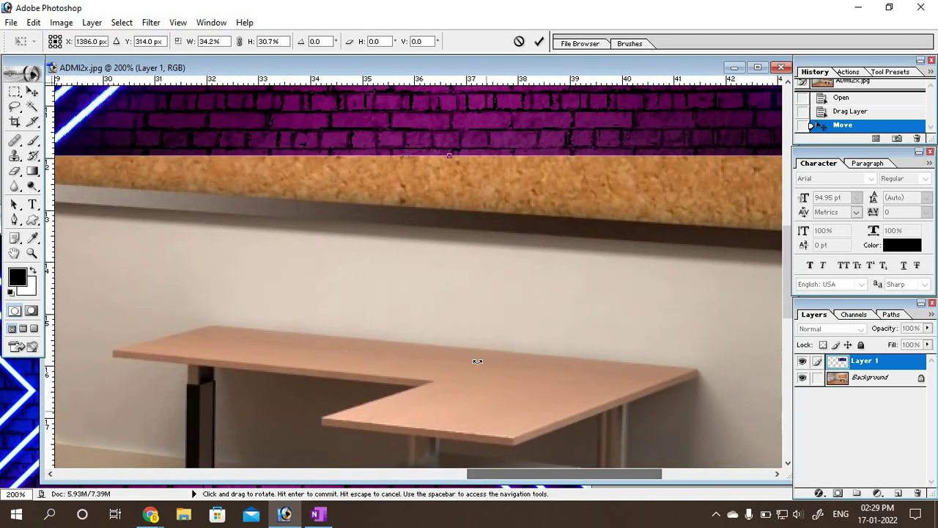
pyautogui.scroll(2, 477, 360)
pyautogui.scroll(2, 477, 360)
pyautogui.scroll(2, 478, 360)
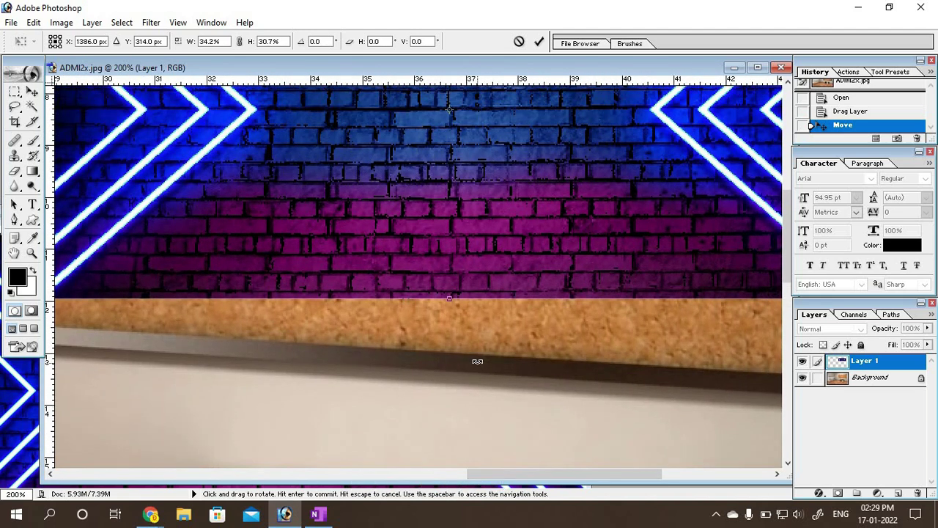
pyautogui.hotkey('ctrl', '-')
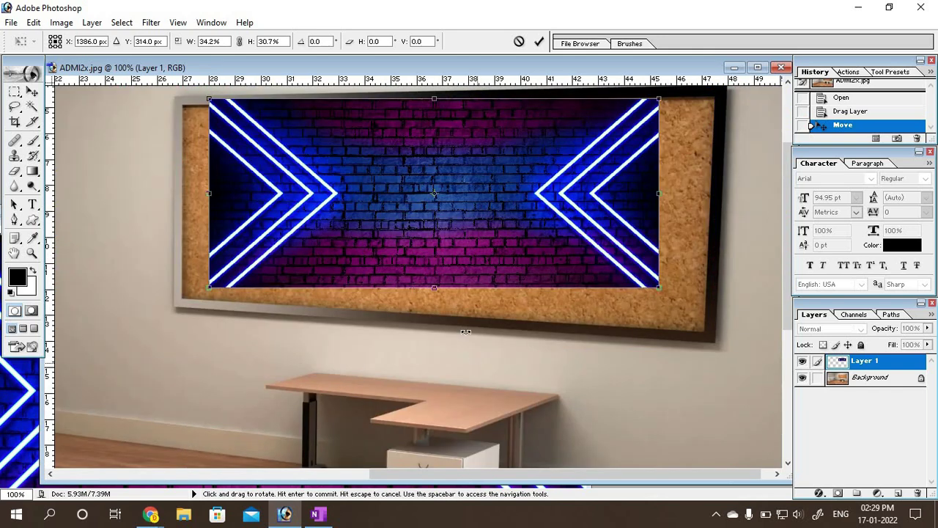
pyautogui.scroll(1, 476, 360)
pyautogui.scroll(1, 476, 361)
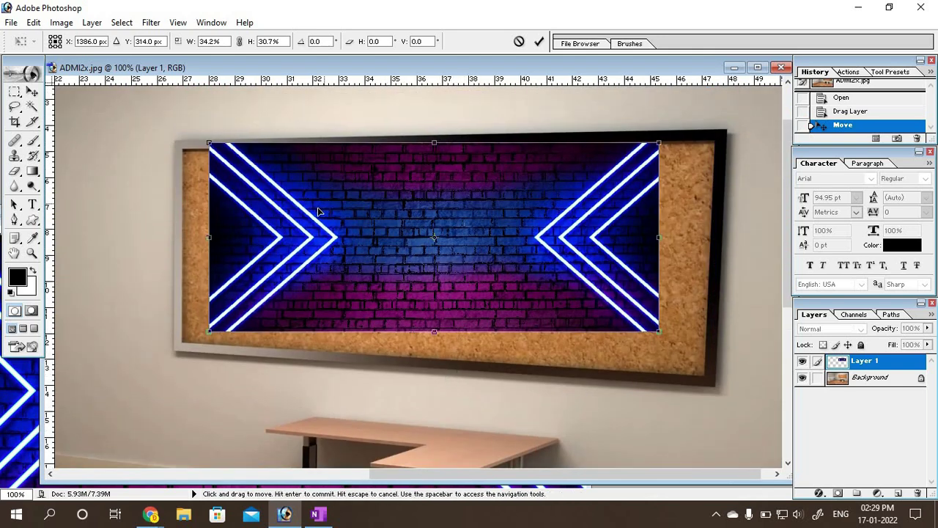
pyautogui.moveTo(322, 207); pyautogui.dragTo(298, 213)
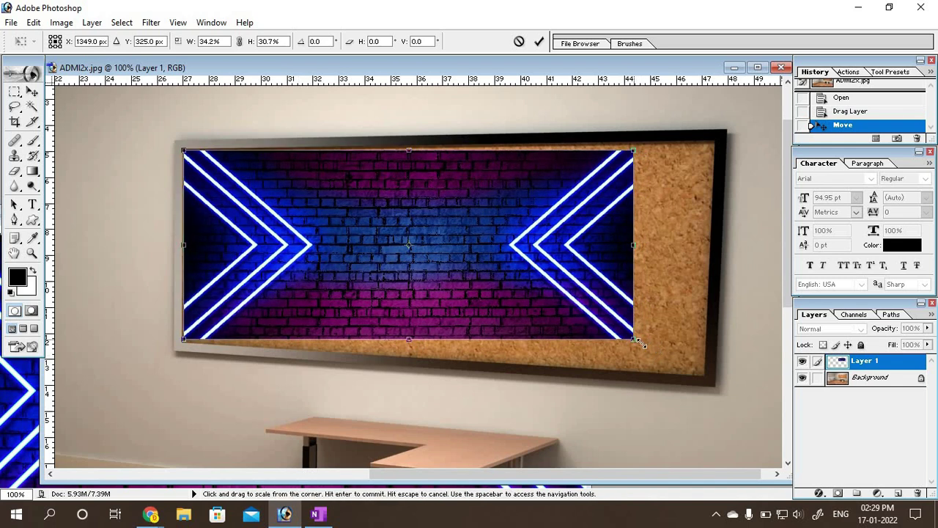
pyautogui.moveTo(633, 339)
pyautogui.mouseDown()
pyautogui.moveTo(700, 355)
pyautogui.moveTo(692, 340)
pyautogui.mouseUp()
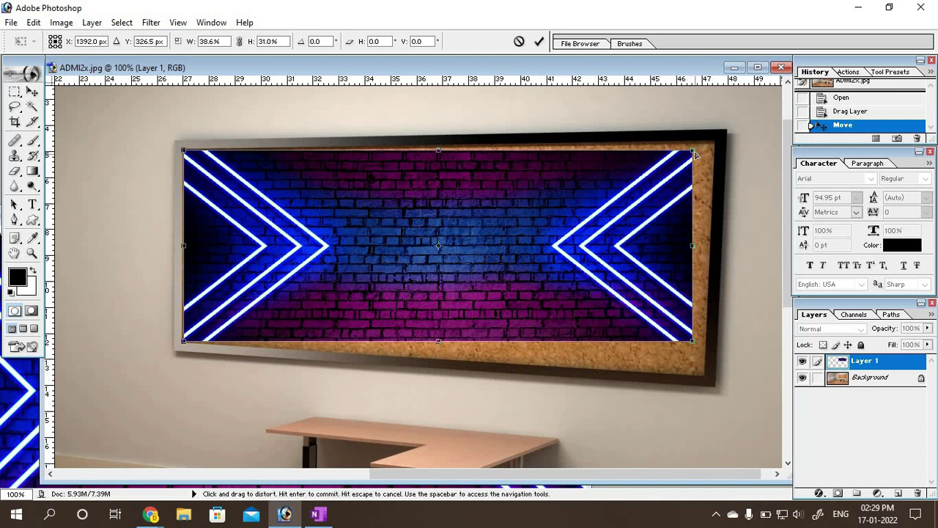
# Step: Distort the neon layer's four corners onto the frame corners and commit the transform
pyautogui.moveTo(700, 154); pyautogui.dragTo(716, 144)
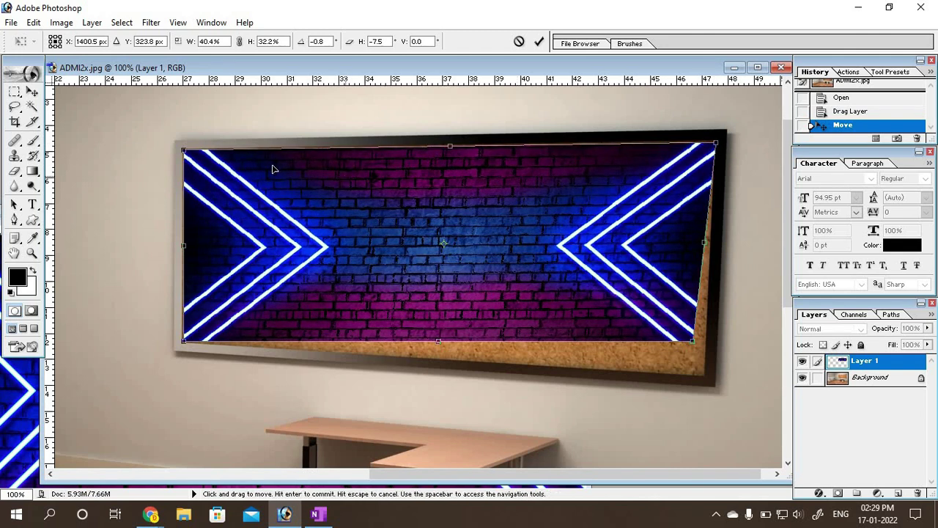
pyautogui.moveTo(184, 342); pyautogui.dragTo(181, 346)
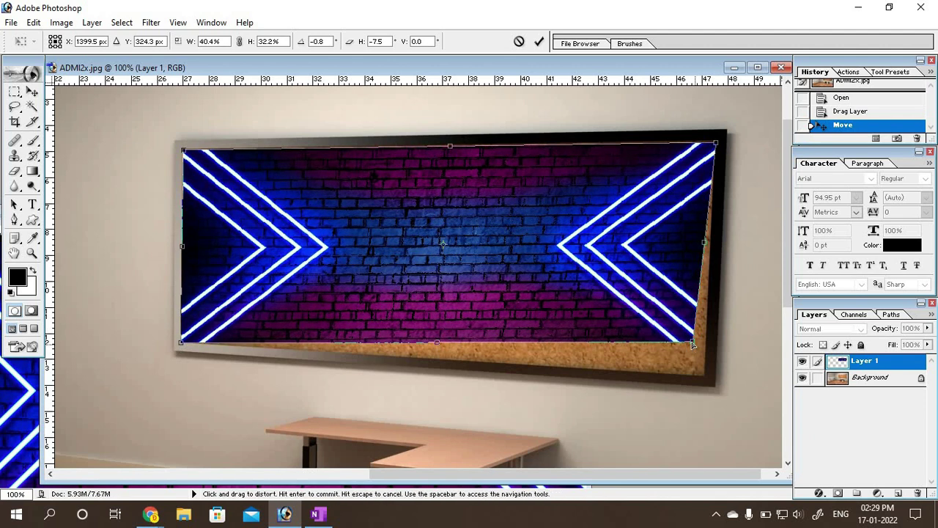
pyautogui.moveTo(693, 344); pyautogui.dragTo(708, 382)
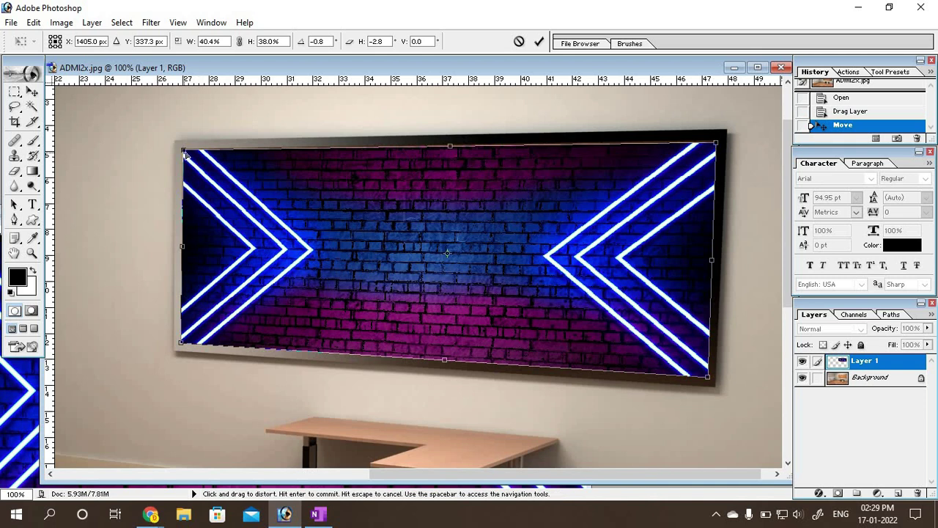
pyautogui.moveTo(186, 154); pyautogui.dragTo(184, 152)
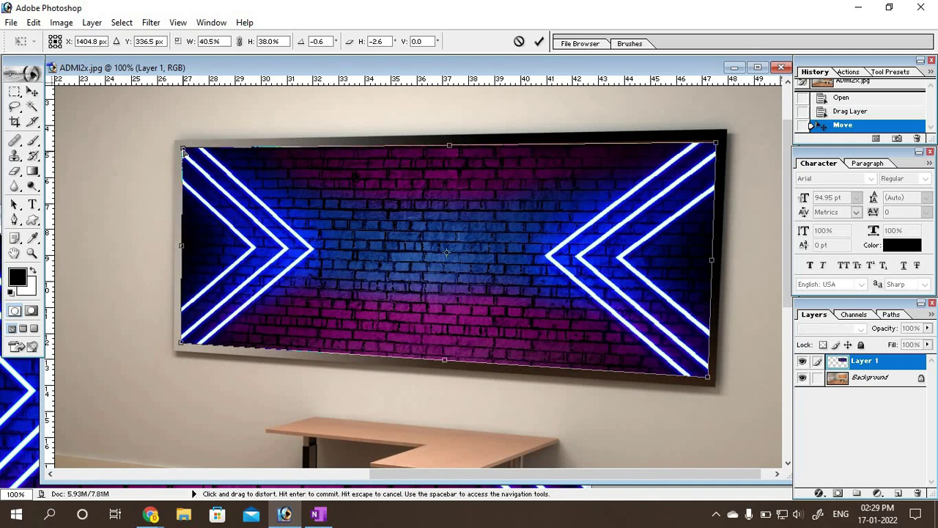
pyautogui.press('Return')
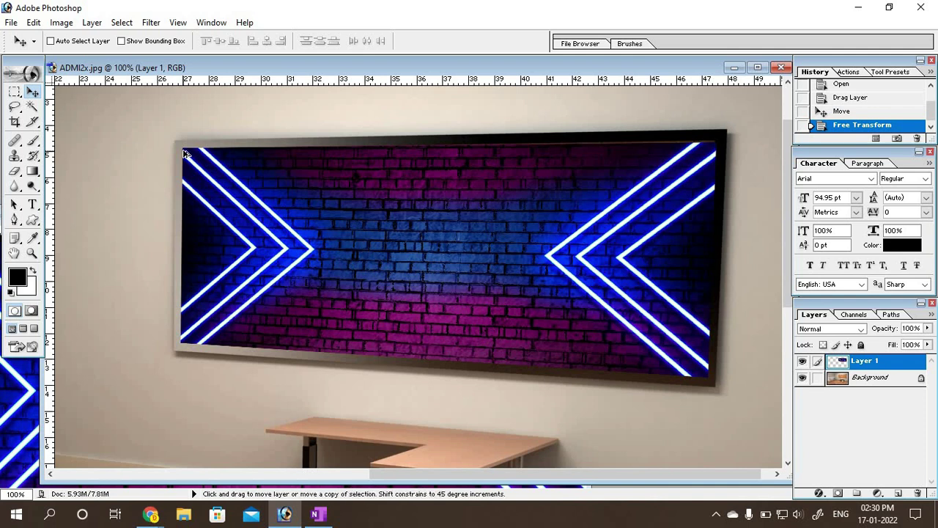
# Step: Undo the fitted neon layer and drag the neon brick image into ADMI2x.jpg again
pyautogui.hotkey('ctrl', 'alt', 'z')
pyautogui.hotkey('ctrl', 'alt', 'z')
pyautogui.hotkey('ctrl', 'alt', 'z')
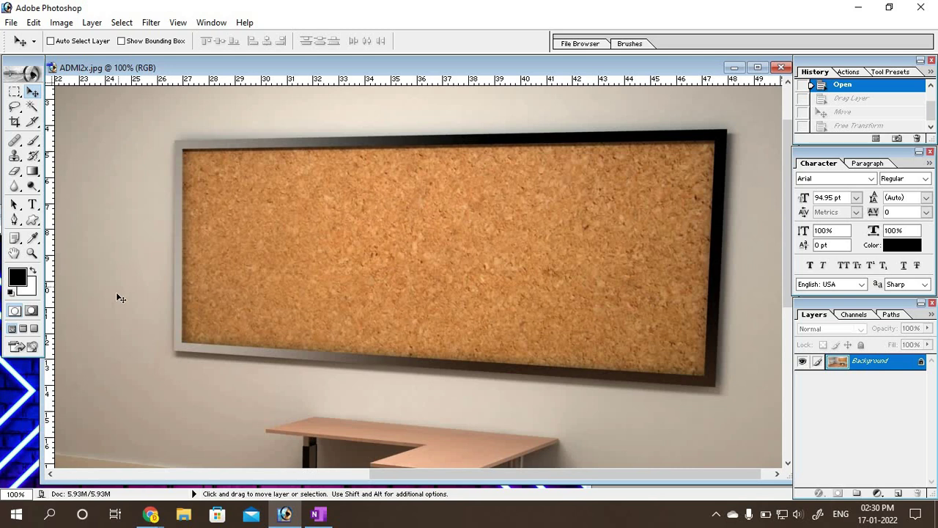
pyautogui.click(33, 411)
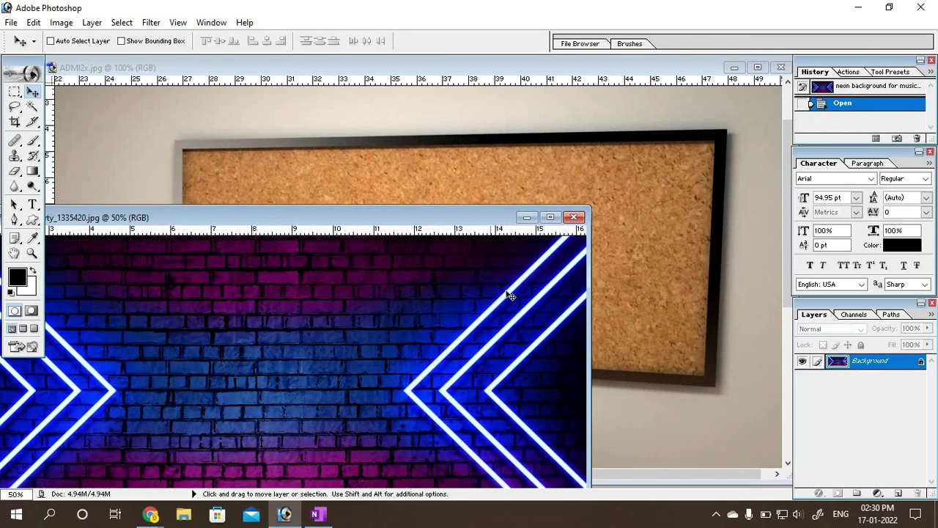
pyautogui.moveTo(620, 225); pyautogui.dragTo(654, 202)
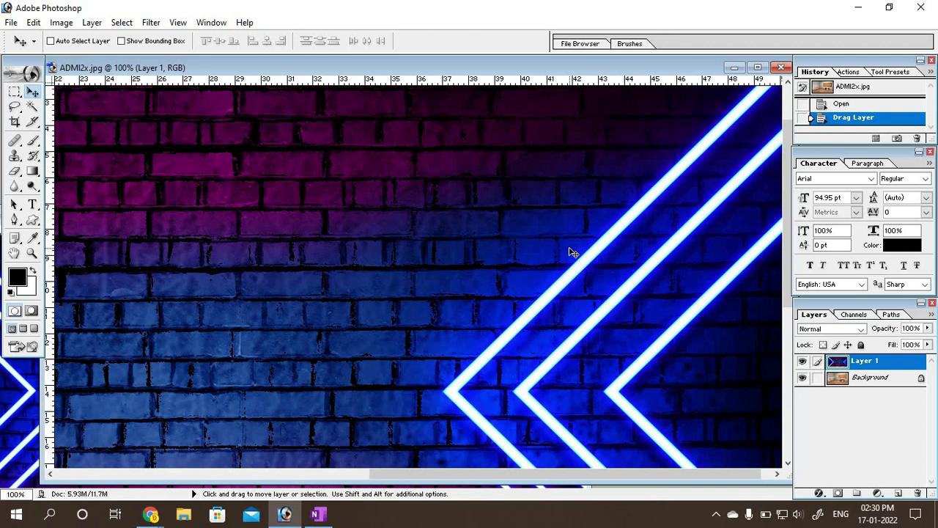
pyautogui.hotkey('ctrl', '-')
pyautogui.hotkey('ctrl', '-')
pyautogui.hotkey('ctrl', '-')
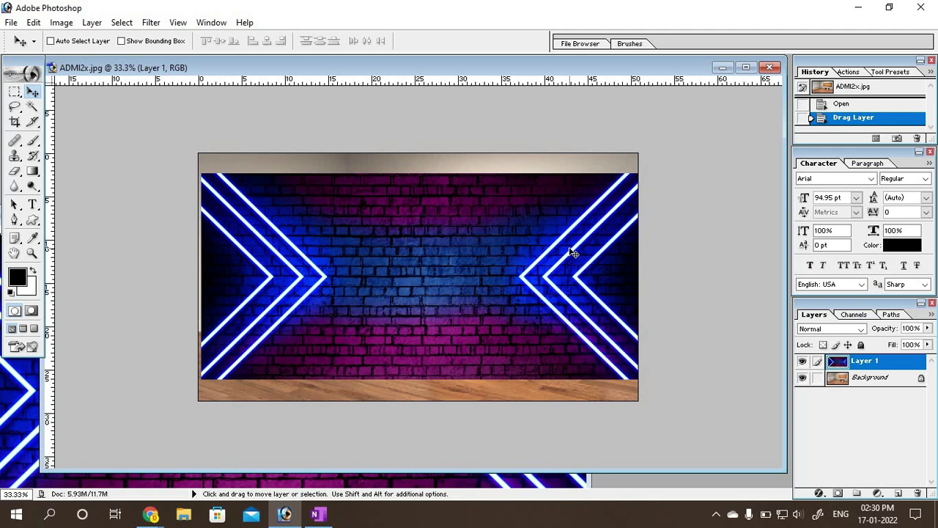
pyautogui.hotkey('ctrl', '+')
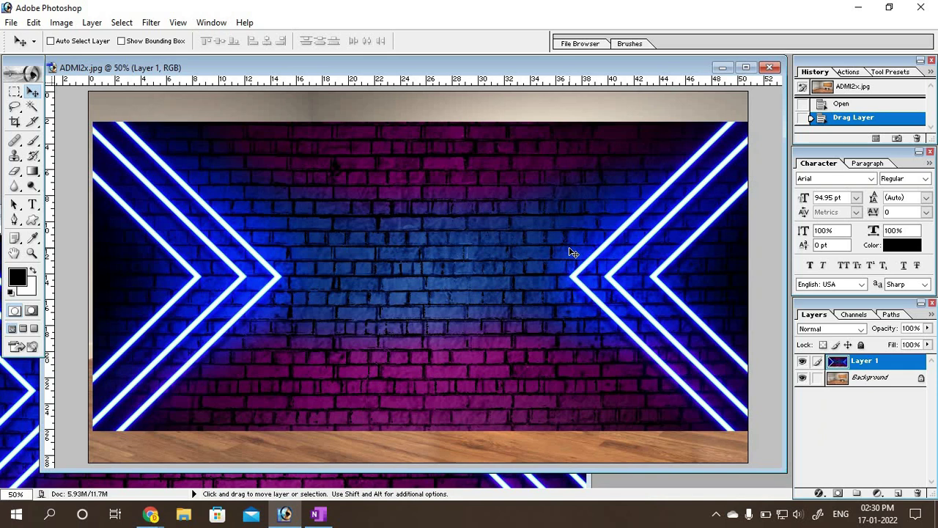
pyautogui.hotkey('ctrl', 't')
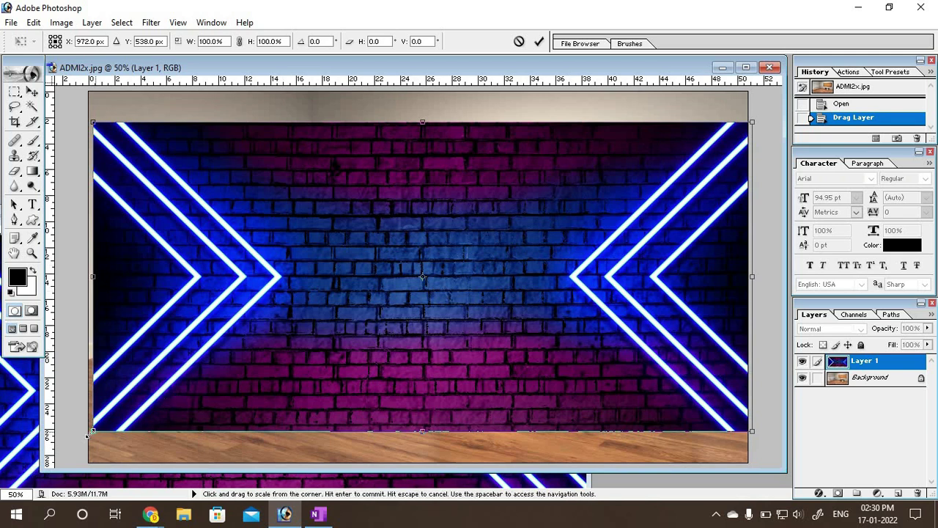
# Step: Scale the new neon layer to about 40.6% by 34.4% over the corkboard, then zoom to 100%
pyautogui.moveTo(90, 433)
pyautogui.mouseDown()
pyautogui.moveTo(240, 367)
pyautogui.moveTo(268, 335)
pyautogui.moveTo(425, 272)
pyautogui.moveTo(483, 230)
pyautogui.mouseUp()
pyautogui.moveTo(521, 194)
pyautogui.mouseDown()
pyautogui.moveTo(492, 234)
pyautogui.moveTo(486, 229)
pyautogui.mouseUp()
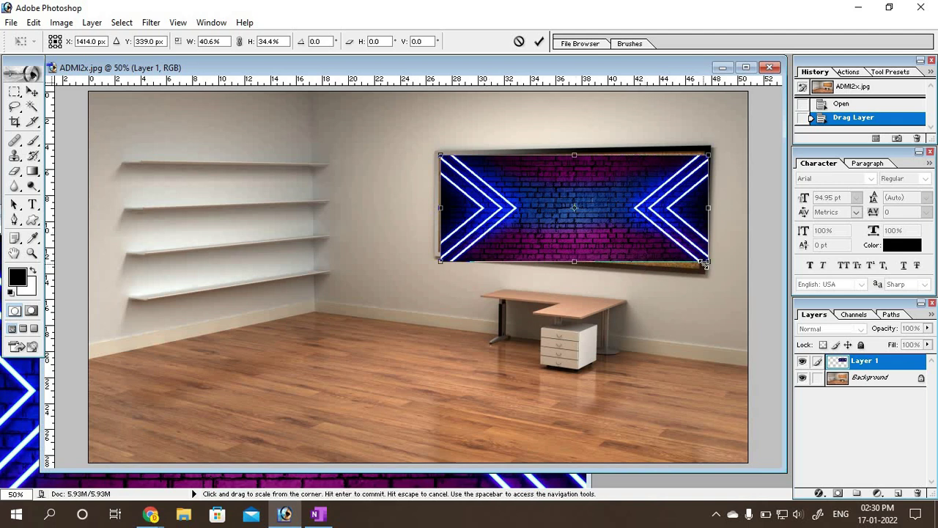
pyautogui.hotkey('ctrl', '+')
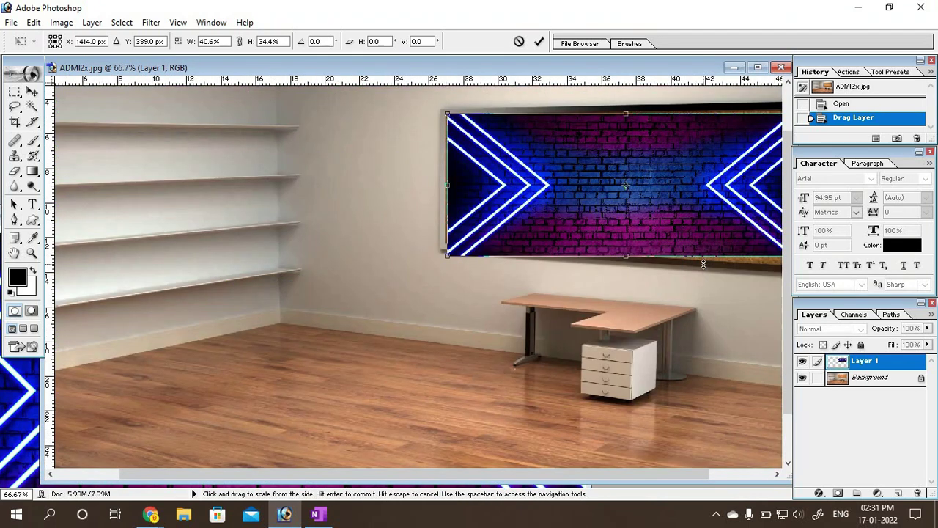
pyautogui.hotkey('ctrl', '+')
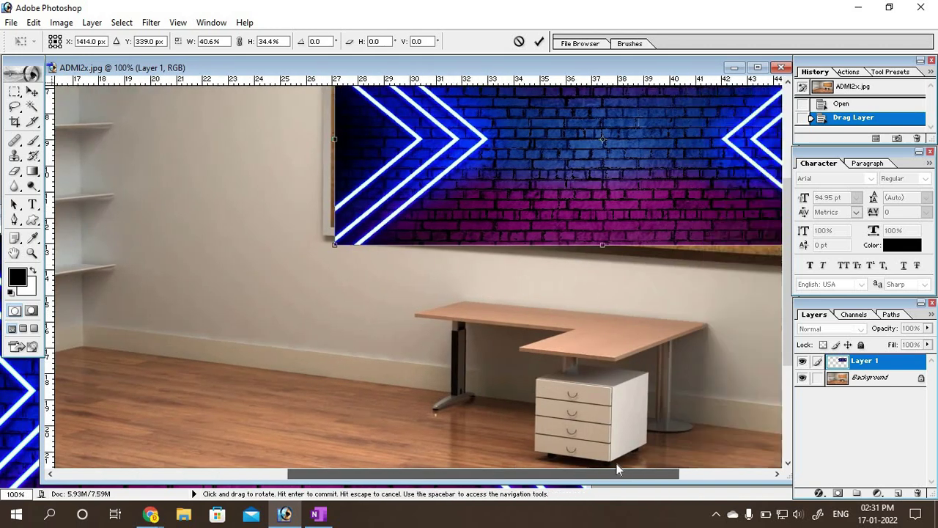
pyautogui.moveTo(511, 473); pyautogui.dragTo(672, 473)
pyautogui.scroll(2, 668, 320)
pyautogui.scroll(2, 668, 320)
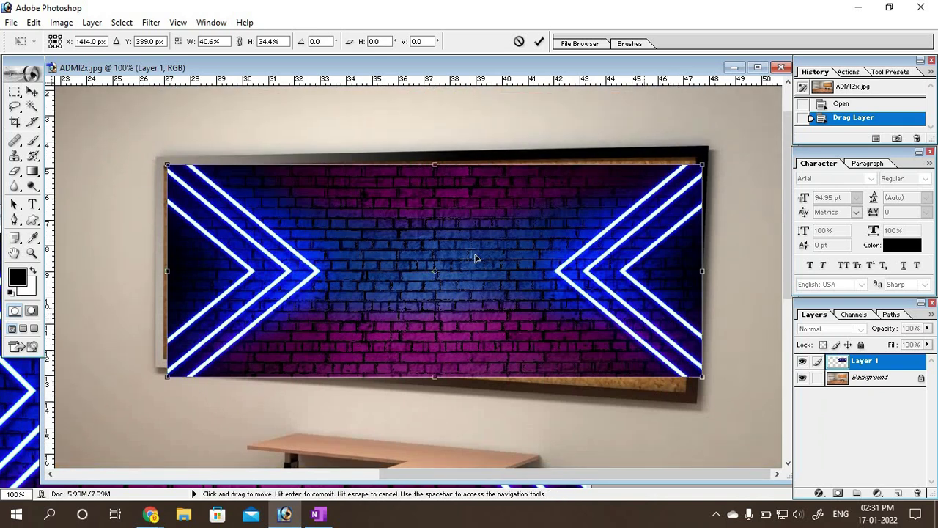
# Step: Pull each corner of the neon layer onto the frame's inner corners and commit
pyautogui.moveTo(257, 220)
pyautogui.mouseDown()
pyautogui.moveTo(254, 230)
pyautogui.moveTo(288, 251)
pyautogui.mouseUp()
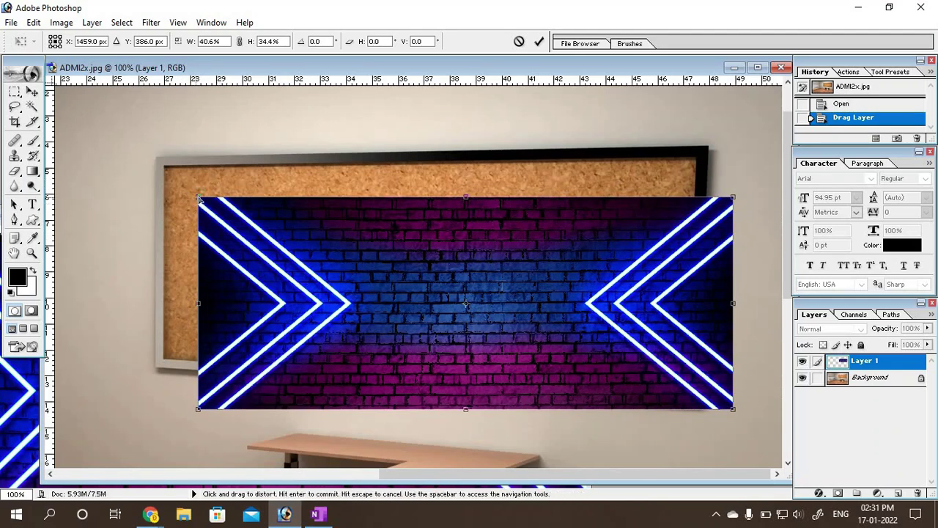
pyautogui.moveTo(199, 198); pyautogui.dragTo(164, 167)
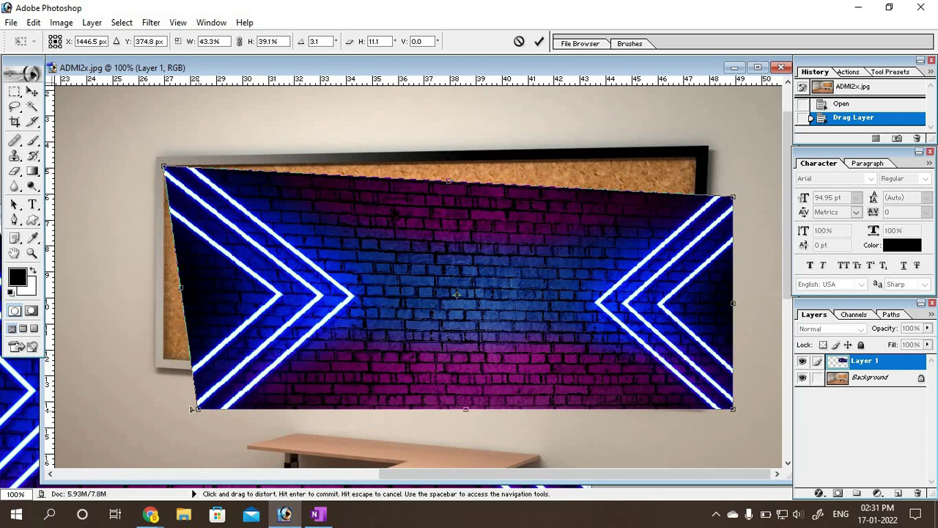
pyautogui.moveTo(199, 411); pyautogui.dragTo(164, 362)
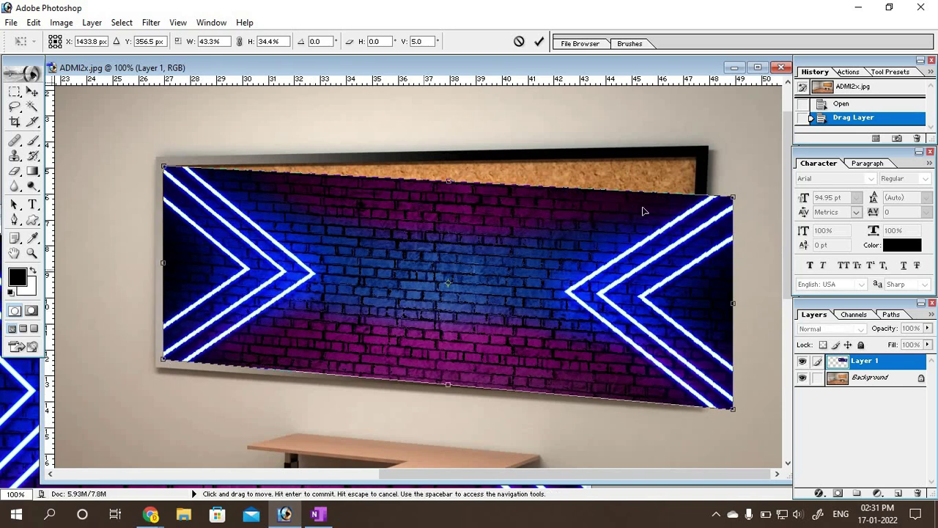
pyautogui.moveTo(733, 198); pyautogui.dragTo(697, 161)
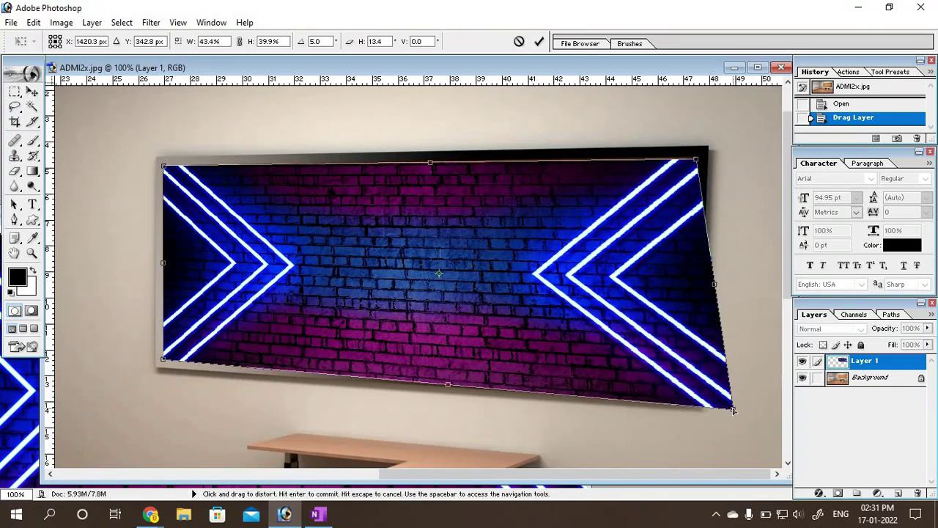
pyautogui.moveTo(739, 418); pyautogui.dragTo(686, 396)
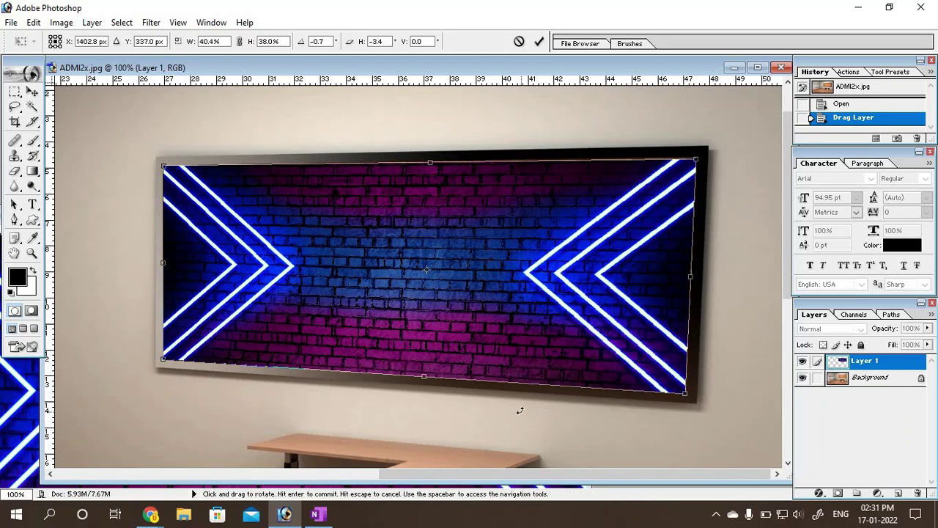
pyautogui.press('Return')
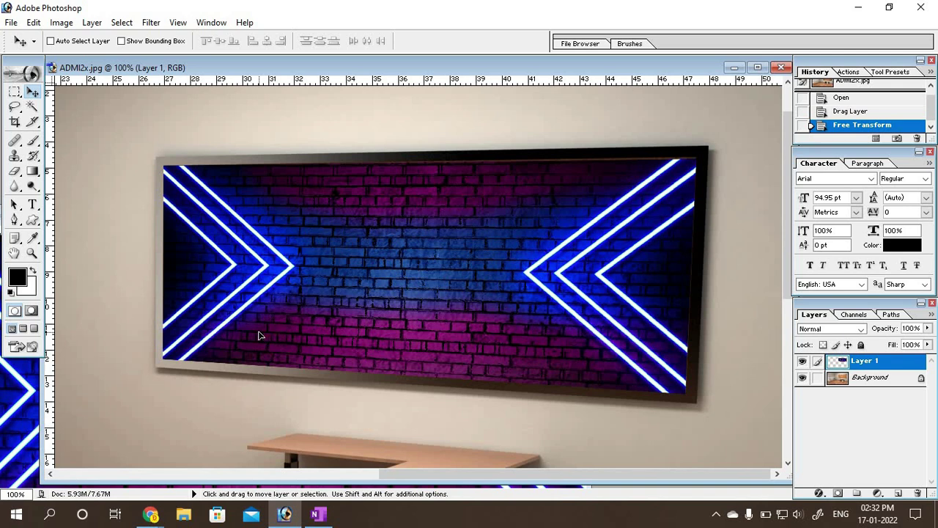
# Step: Re-transform Layer 1, fine-tuning its top-right corner onto the frame corner, and commit
pyautogui.hotkey('ctrl', 't')
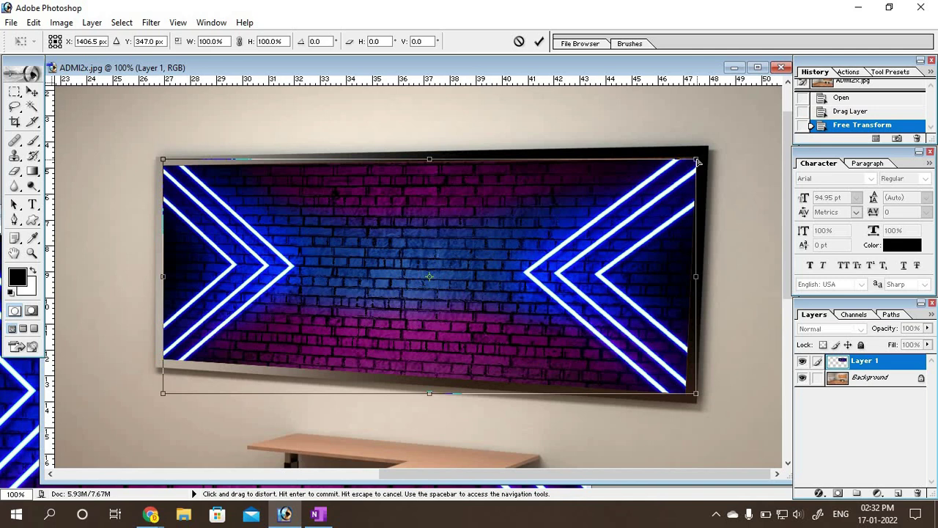
pyautogui.moveTo(696, 161)
pyautogui.mouseDown()
pyautogui.moveTo(487, 272)
pyautogui.moveTo(496, 242)
pyautogui.moveTo(370, 304)
pyautogui.moveTo(483, 245)
pyautogui.moveTo(499, 199)
pyautogui.moveTo(549, 178)
pyautogui.moveTo(670, 157)
pyautogui.moveTo(699, 132)
pyautogui.moveTo(704, 146)
pyautogui.moveTo(641, 220)
pyautogui.moveTo(682, 196)
pyautogui.moveTo(696, 163)
pyautogui.mouseUp()
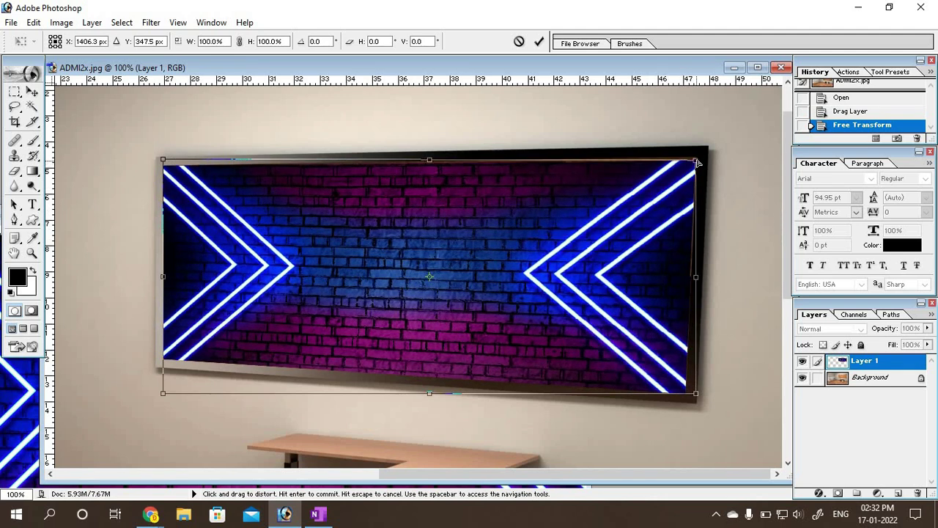
pyautogui.moveTo(698, 164); pyautogui.dragTo(695, 159)
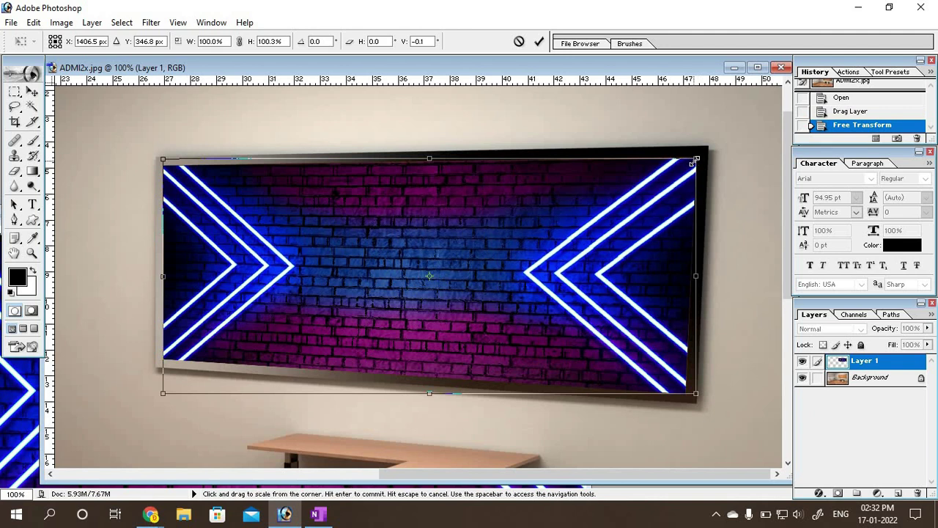
pyautogui.press('Return')
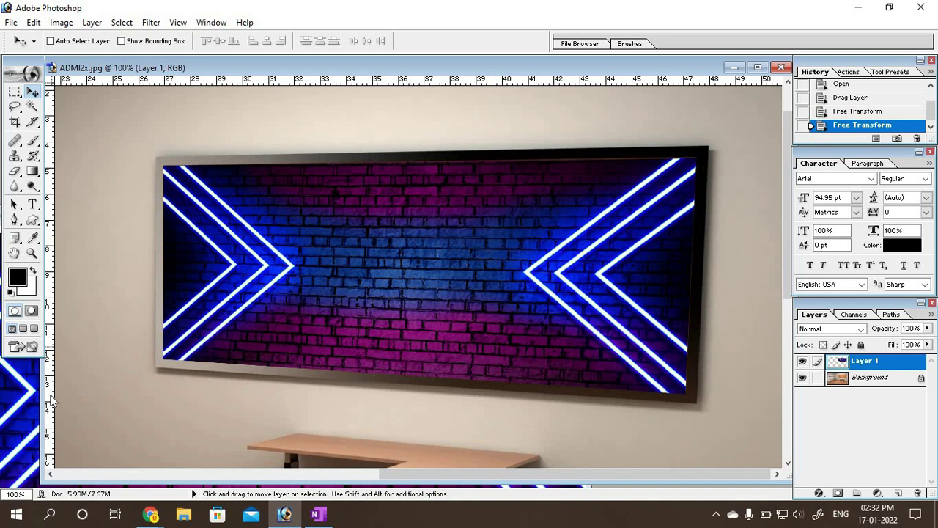
# Step: Close the neon source image and open TD-1.png from G:\tech dhuliyan
pyautogui.click(13, 400)
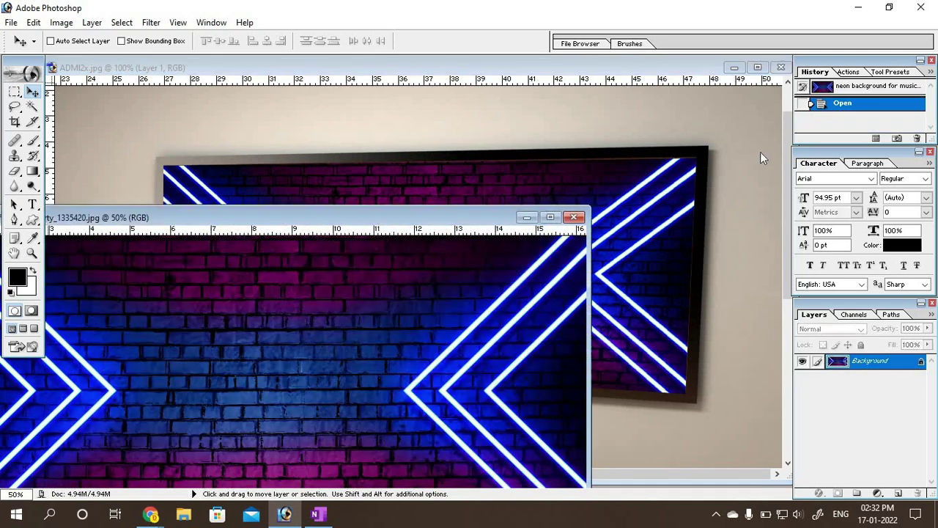
pyautogui.click(574, 217)
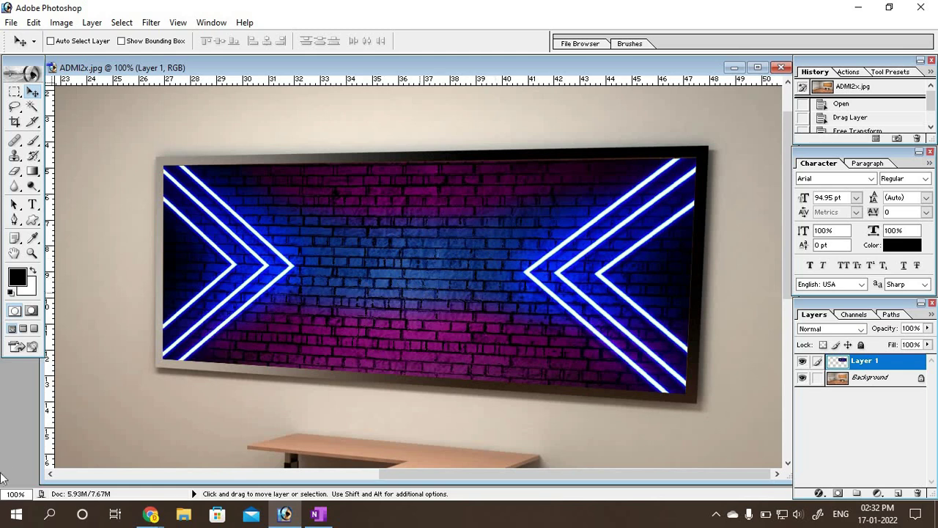
pyautogui.doubleClick(26, 379)
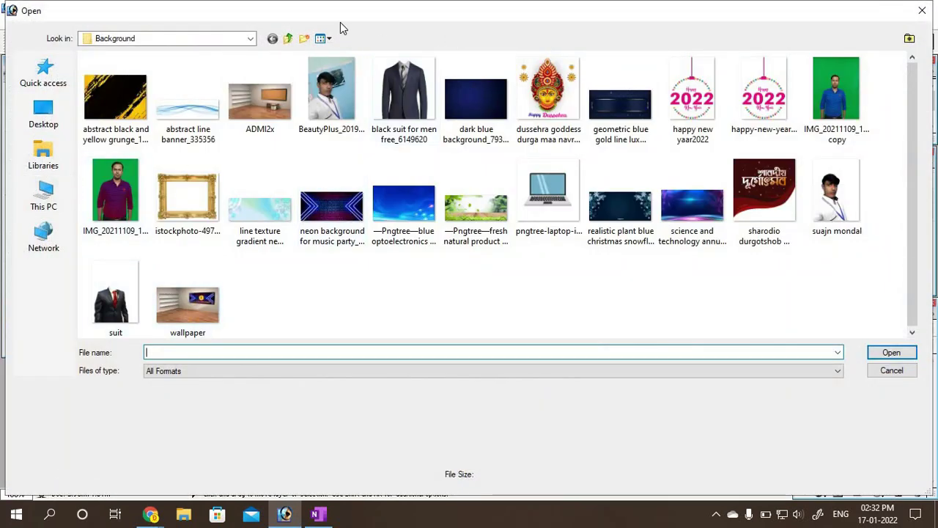
pyautogui.click(287, 38)
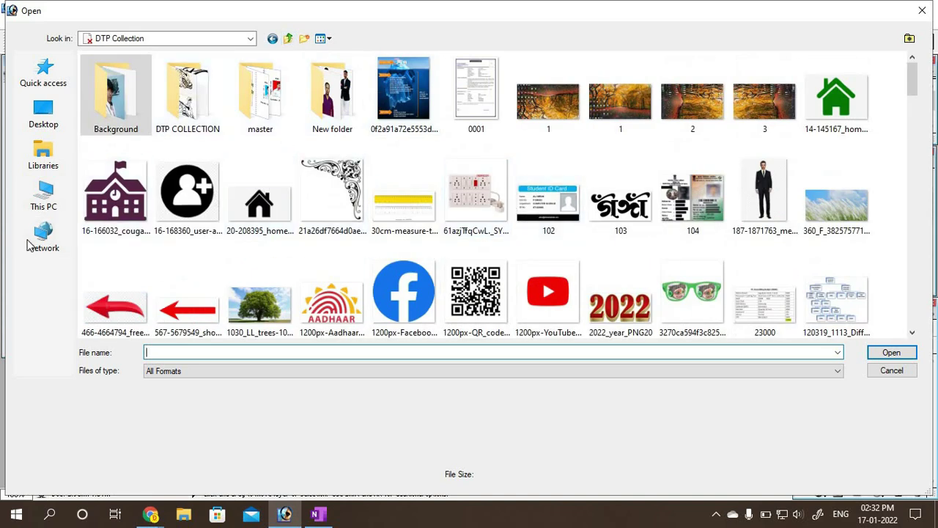
pyautogui.click(44, 194)
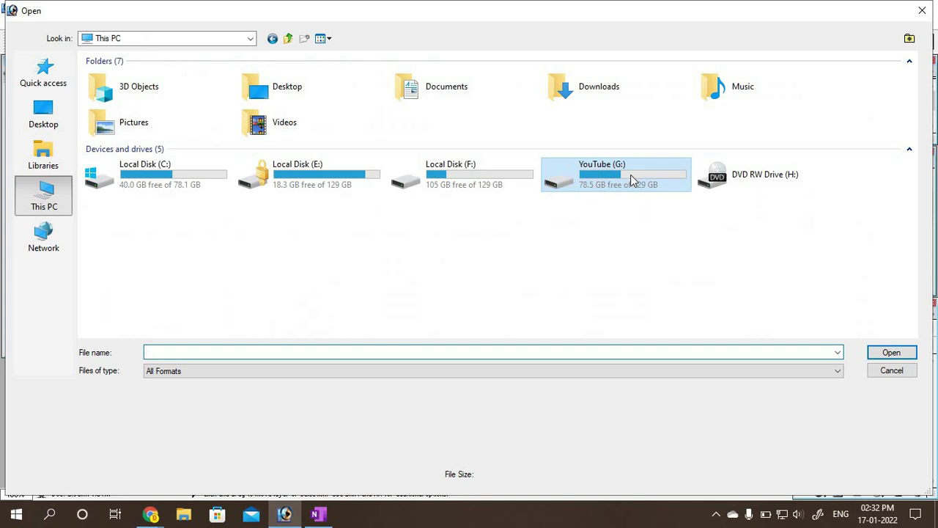
pyautogui.doubleClick(595, 175)
pyautogui.doubleClick(542, 198)
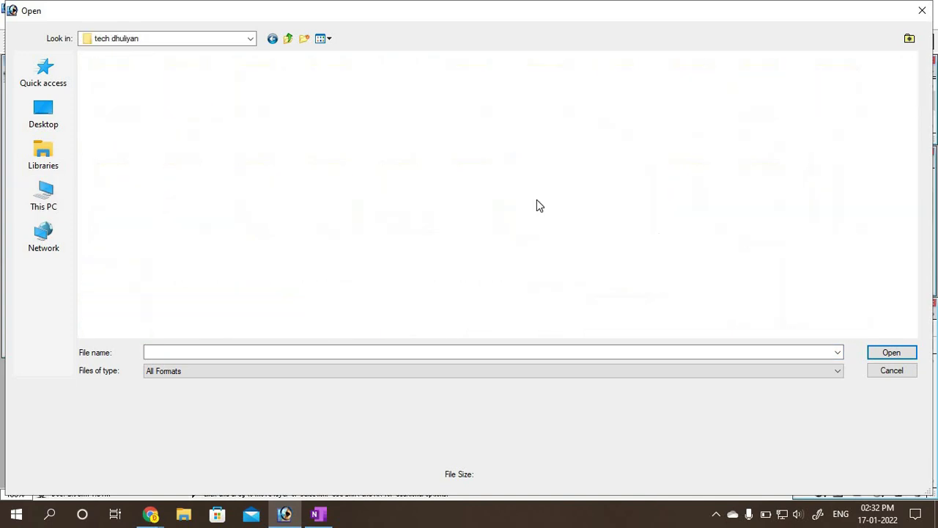
pyautogui.doubleClick(116, 292)
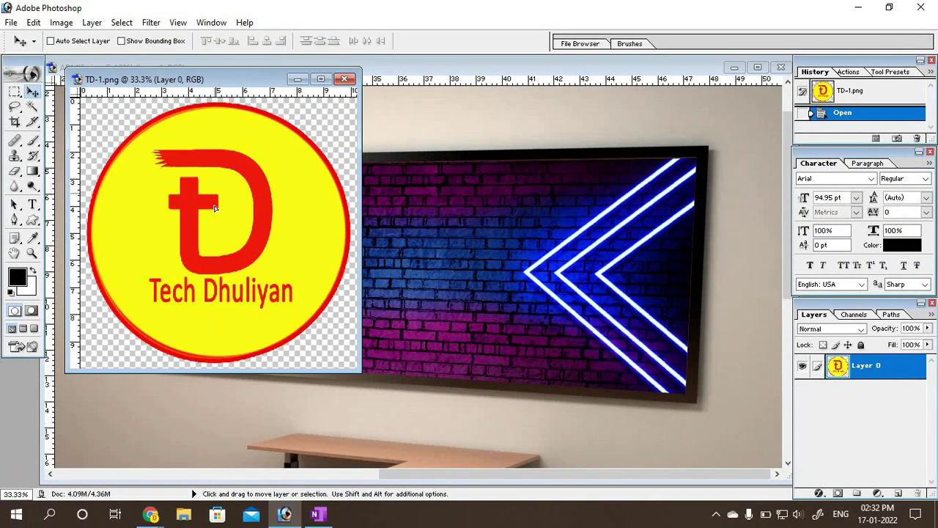
# Step: Copy the TD-1 logo into the room photo as Layer 2, shrink it and centre it on the neon sign
pyautogui.moveTo(218, 217); pyautogui.dragTo(464, 275)
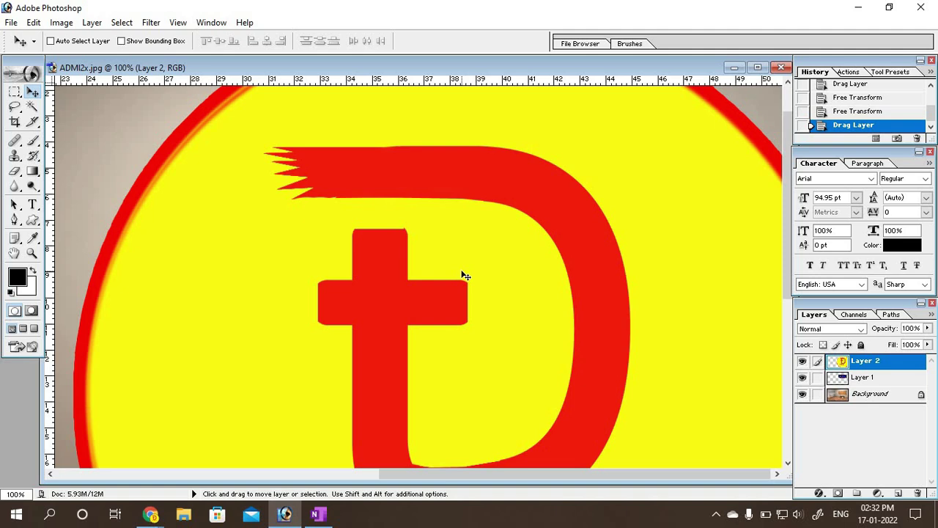
pyautogui.hotkey('ctrl', 't')
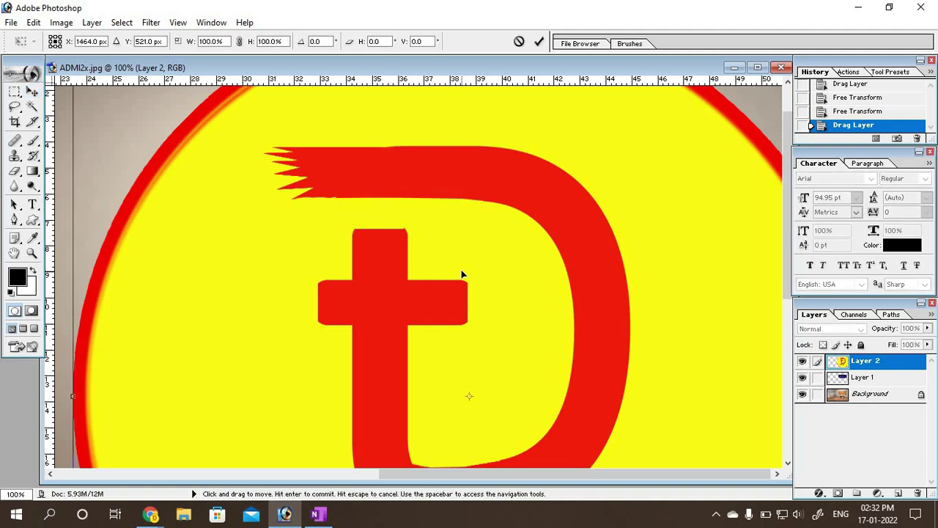
pyautogui.hotkey('ctrl', '-')
pyautogui.hotkey('ctrl', '-')
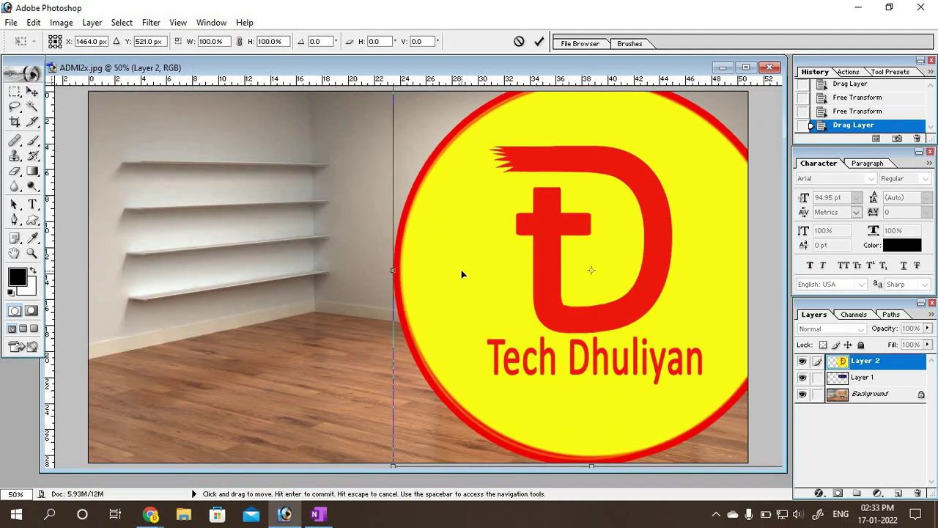
pyautogui.moveTo(603, 155); pyautogui.dragTo(480, 189)
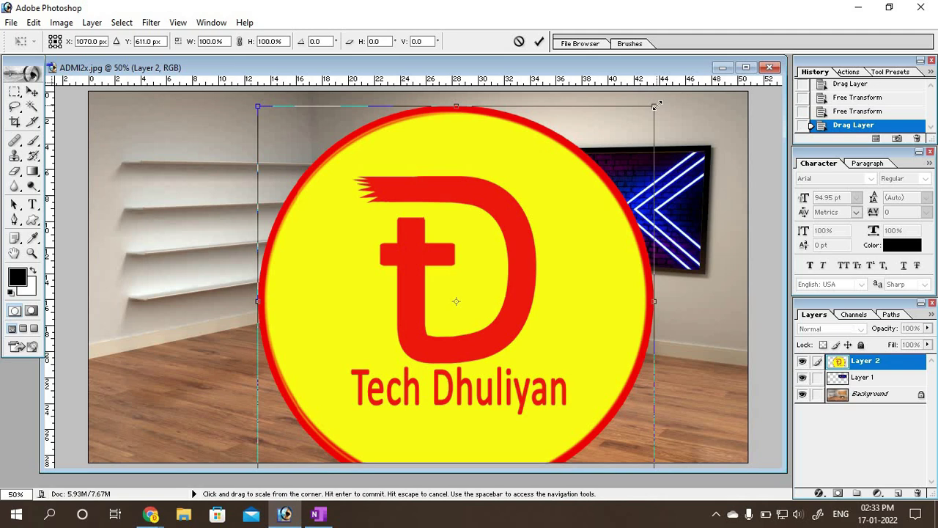
pyautogui.moveTo(656, 105)
pyautogui.mouseDown()
pyautogui.moveTo(538, 229)
pyautogui.moveTo(490, 249)
pyautogui.moveTo(446, 312)
pyautogui.mouseUp()
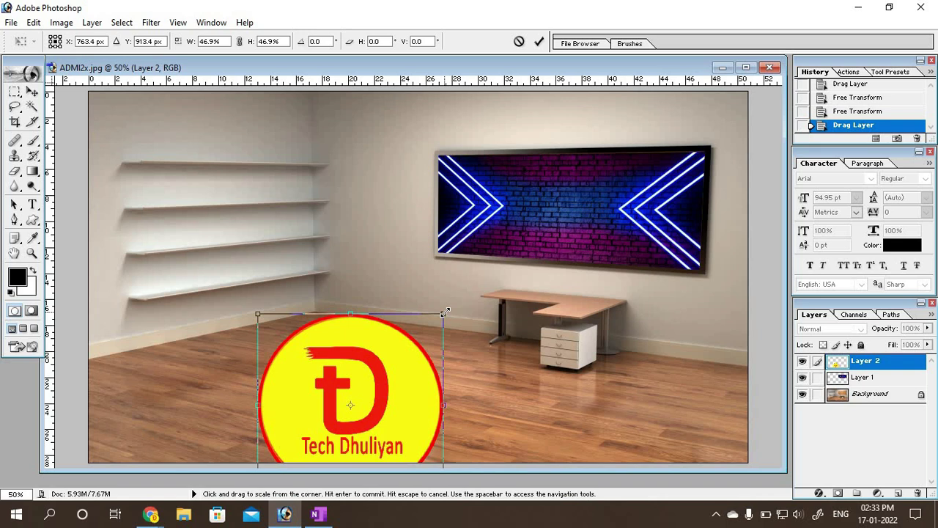
pyautogui.moveTo(417, 365)
pyautogui.mouseDown()
pyautogui.moveTo(503, 285)
pyautogui.moveTo(570, 263)
pyautogui.mouseUp()
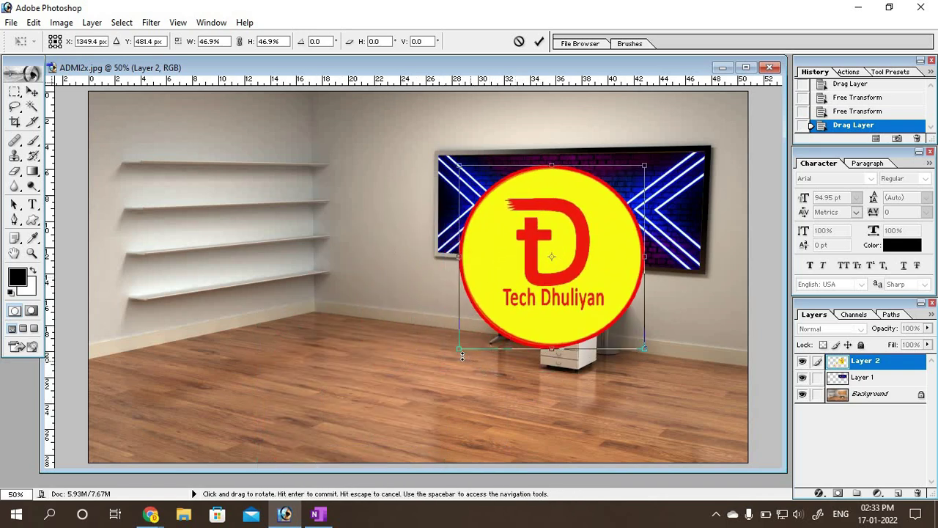
pyautogui.moveTo(459, 350)
pyautogui.mouseDown()
pyautogui.moveTo(551, 265)
pyautogui.moveTo(569, 228)
pyautogui.moveTo(598, 223)
pyautogui.moveTo(541, 228)
pyautogui.moveTo(579, 210)
pyautogui.mouseUp()
pyautogui.moveTo(589, 176); pyautogui.dragTo(585, 181)
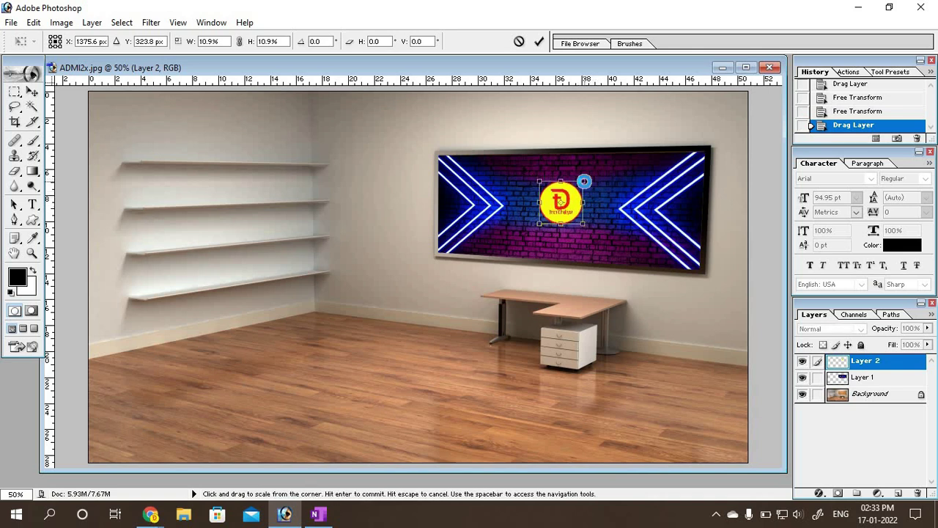
pyautogui.press('Return')
pyautogui.moveTo(574, 201); pyautogui.dragTo(576, 202)
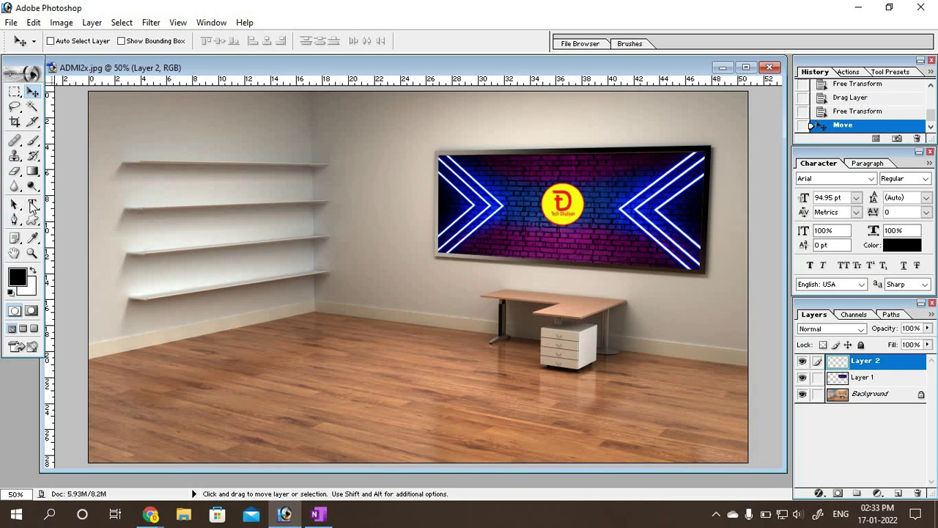
pyautogui.click(32, 204)
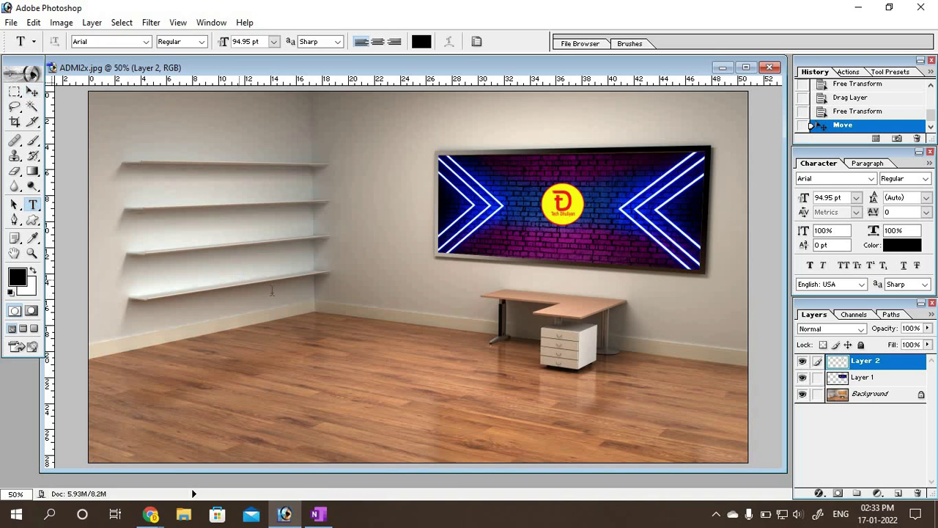
pyautogui.click(343, 311)
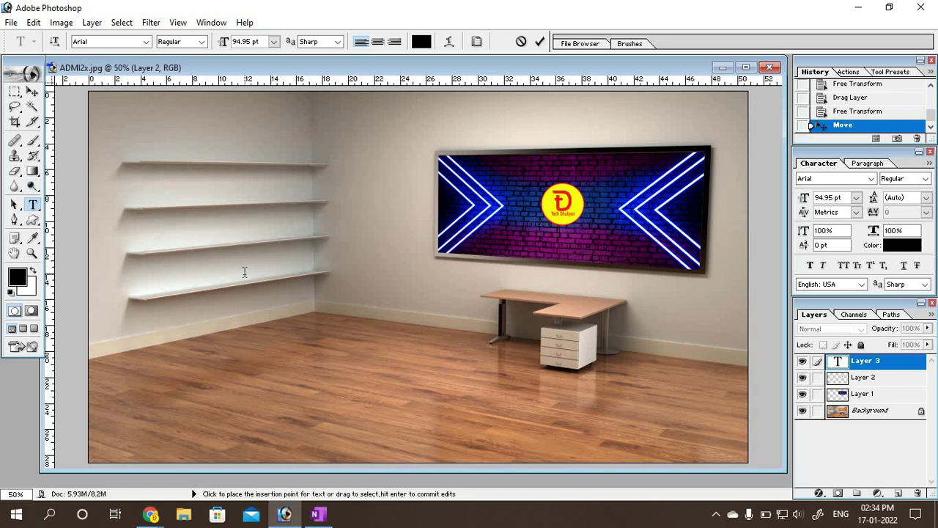
pyautogui.click(274, 42)
pyautogui.click(267, 229)
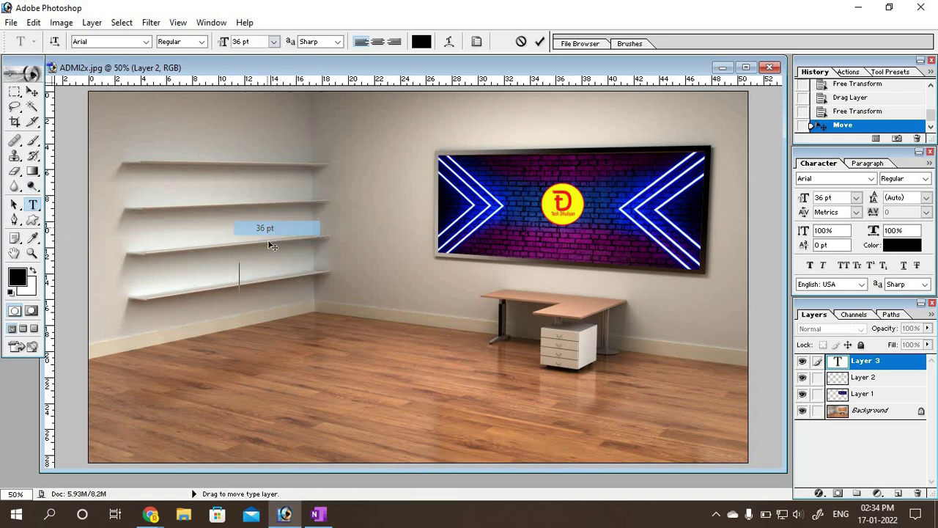
pyautogui.write('www.')
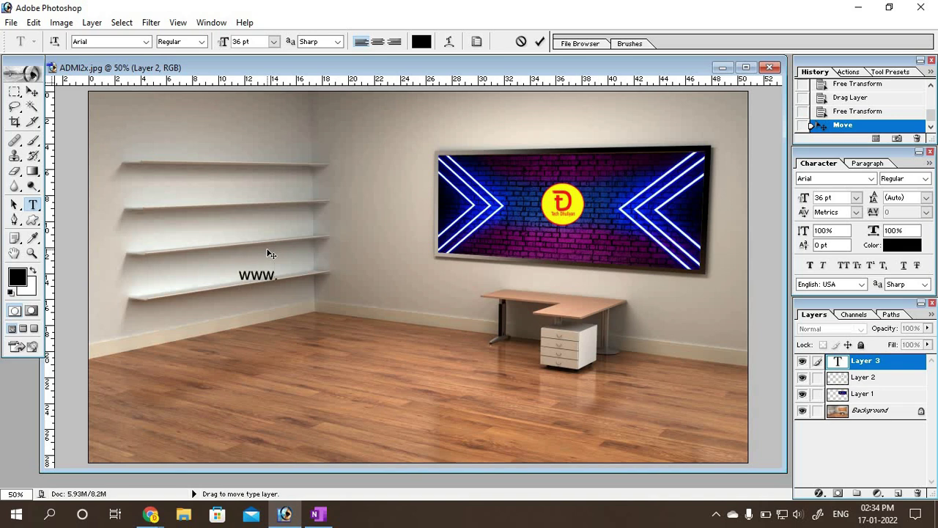
pyautogui.write('youtube.co')
pyautogui.write('m/')
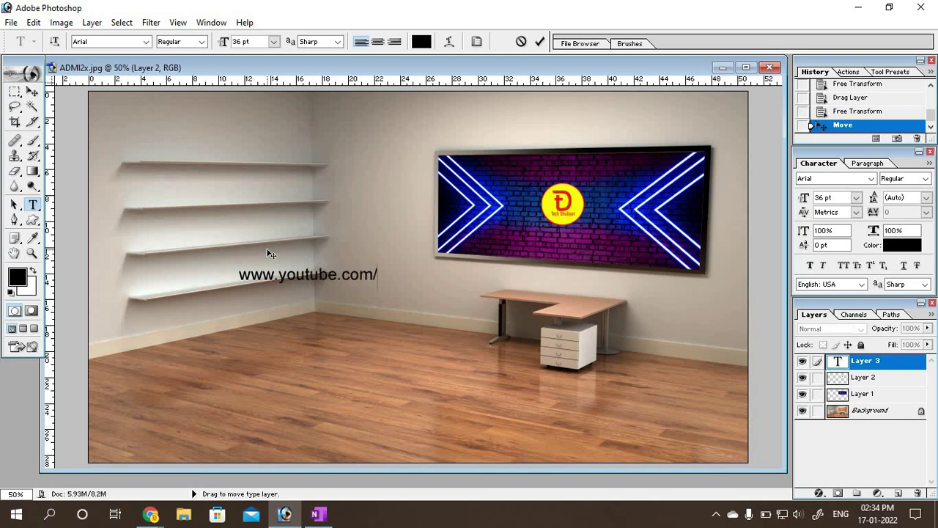
pyautogui.write('tech')
pyautogui.write('dh')
pyautogui.write('uliyan')
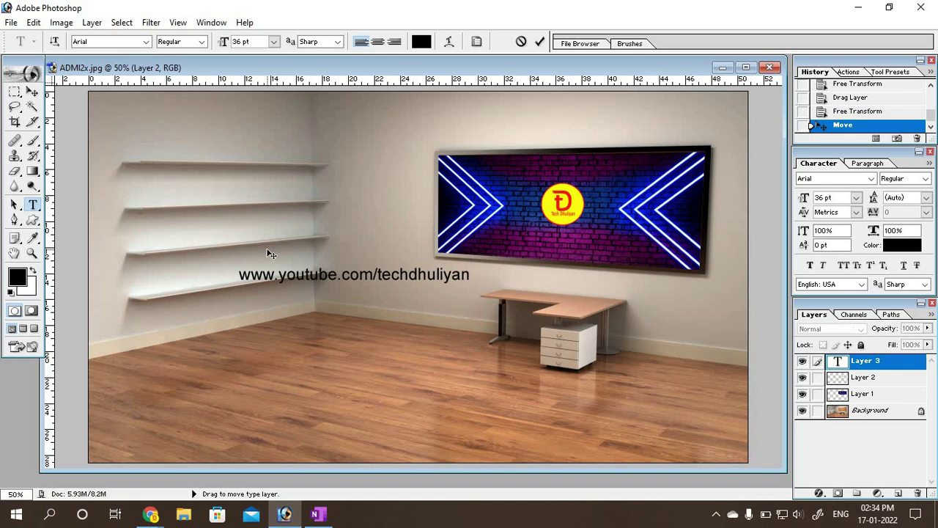
pyautogui.moveTo(329, 320); pyautogui.dragTo(333, 405)
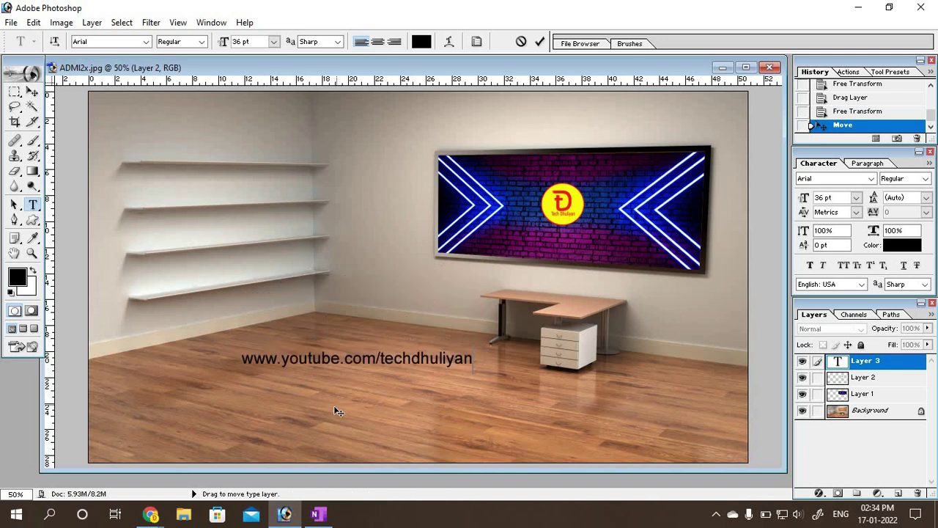
pyautogui.moveTo(239, 360); pyautogui.dragTo(487, 367)
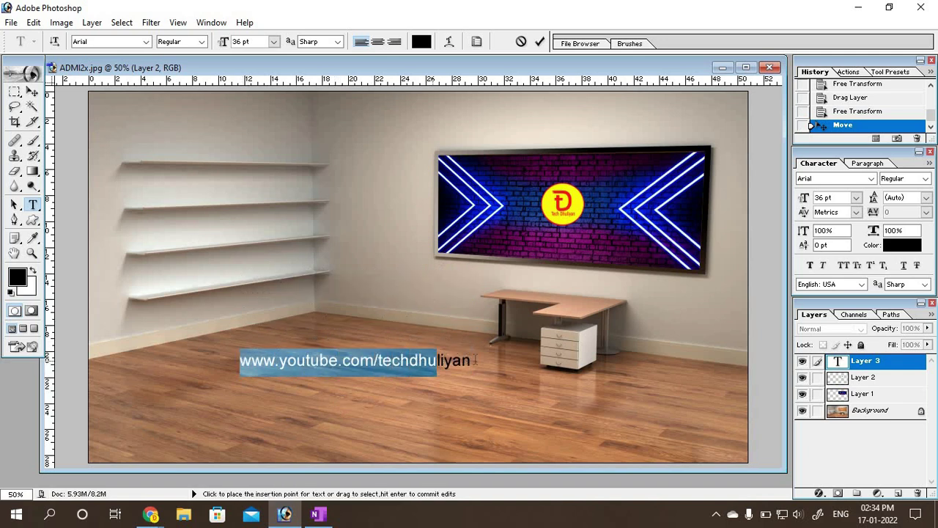
# Step: Make the URL text yellow and move it onto the neon banner below the logo
pyautogui.click(422, 42)
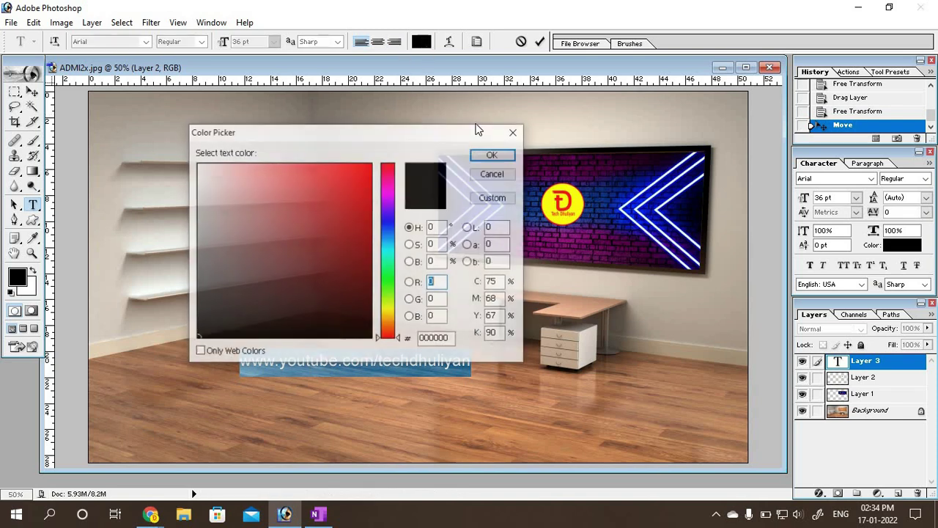
pyautogui.click(579, 198)
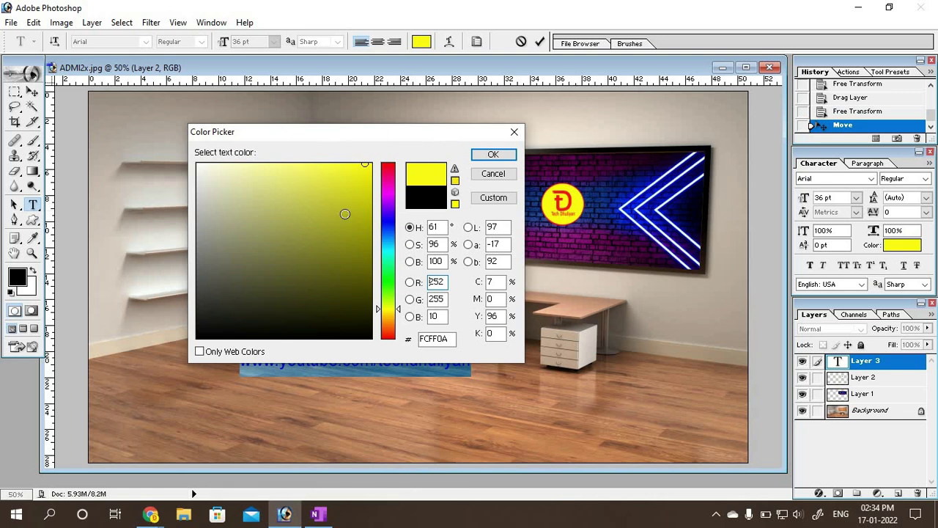
pyautogui.click(498, 157)
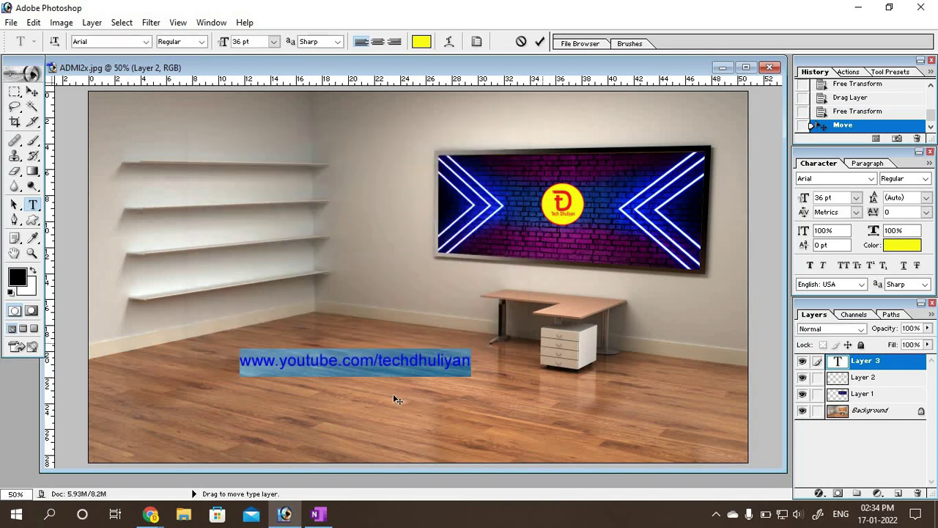
pyautogui.moveTo(445, 423); pyautogui.dragTo(671, 301)
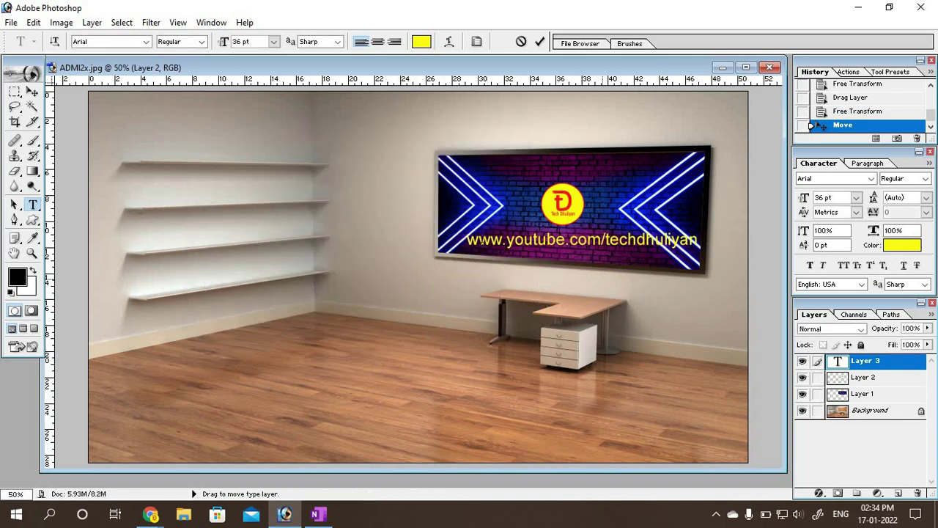
pyautogui.moveTo(468, 240); pyautogui.dragTo(700, 241)
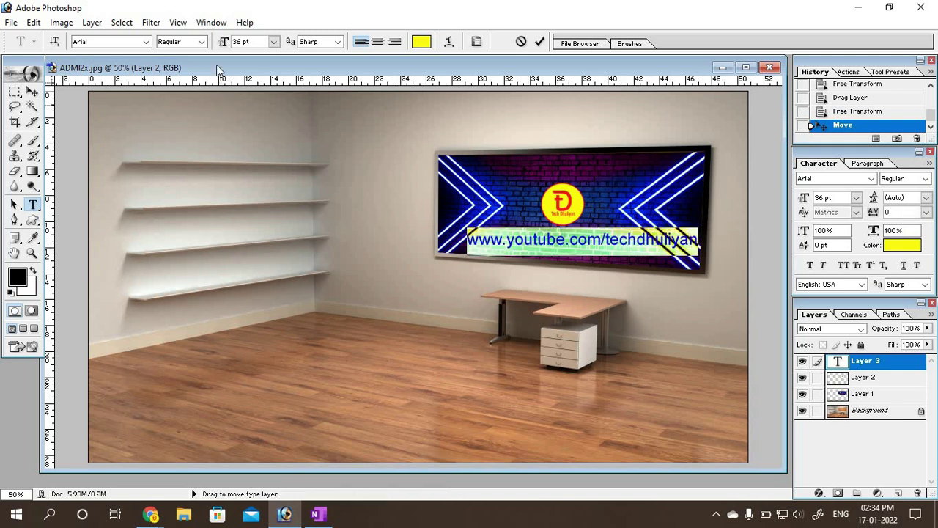
pyautogui.click(202, 42)
pyautogui.click(165, 78)
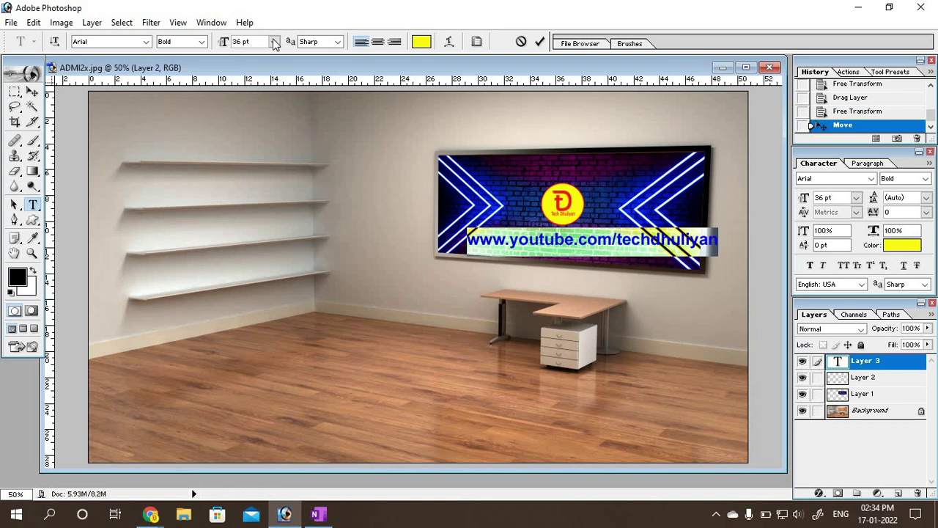
pyautogui.click(32, 92)
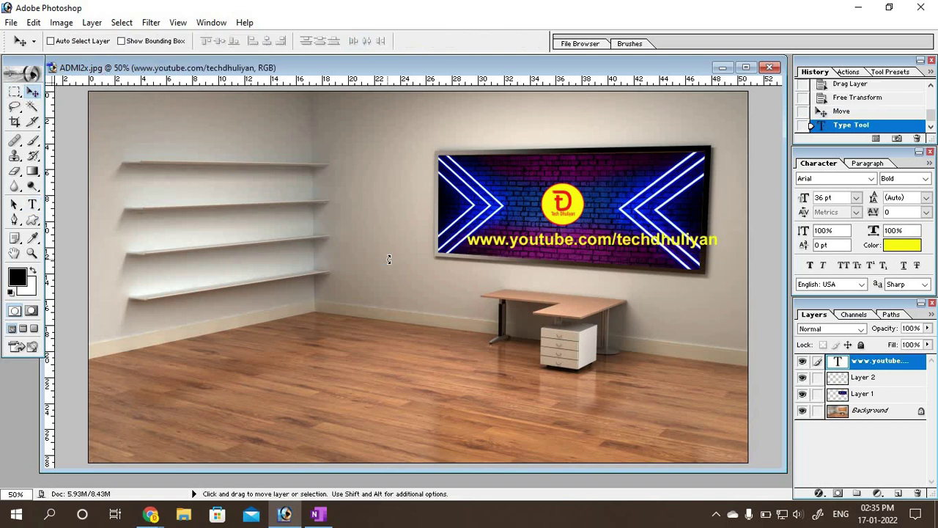
# Step: Scale the URL text down to fit the banner and rotate it slightly clockwise
pyautogui.hotkey('ctrl', 't')
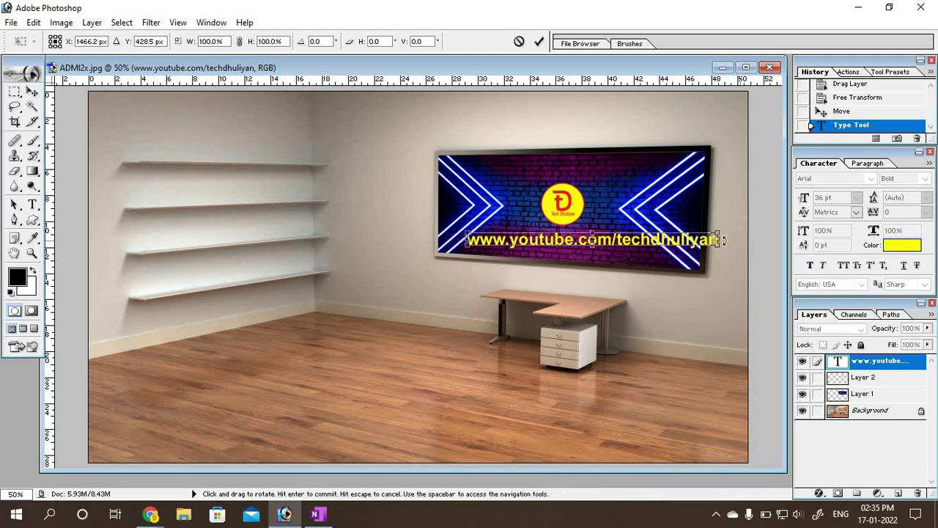
pyautogui.moveTo(721, 249); pyautogui.dragTo(637, 243)
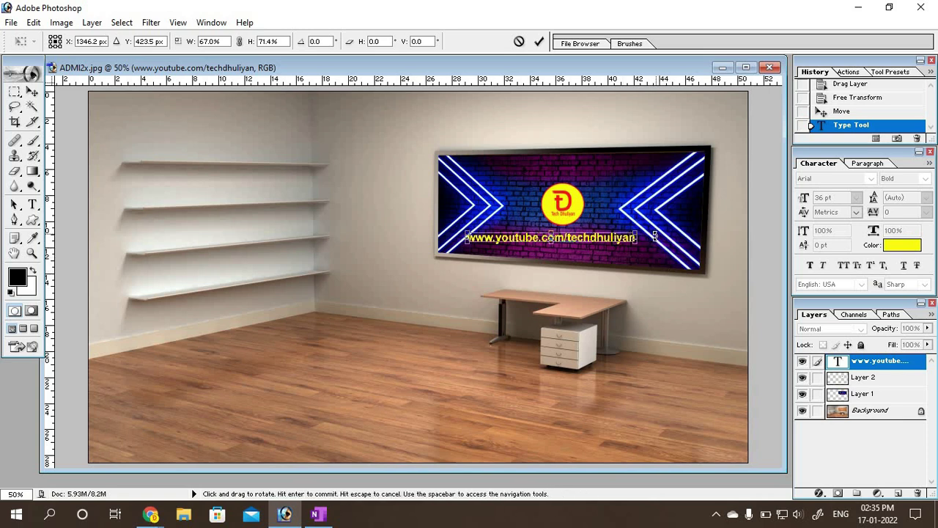
pyautogui.moveTo(655, 236); pyautogui.dragTo(661, 235)
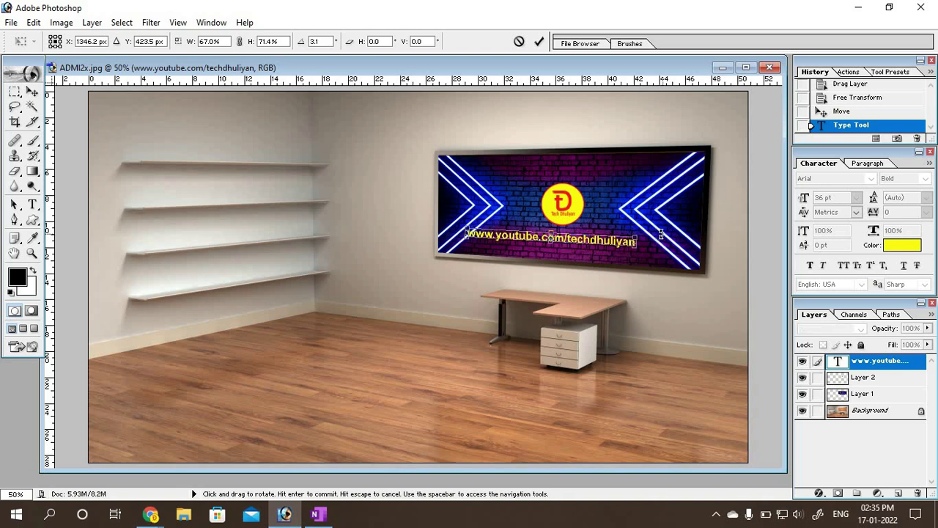
pyautogui.press('Return')
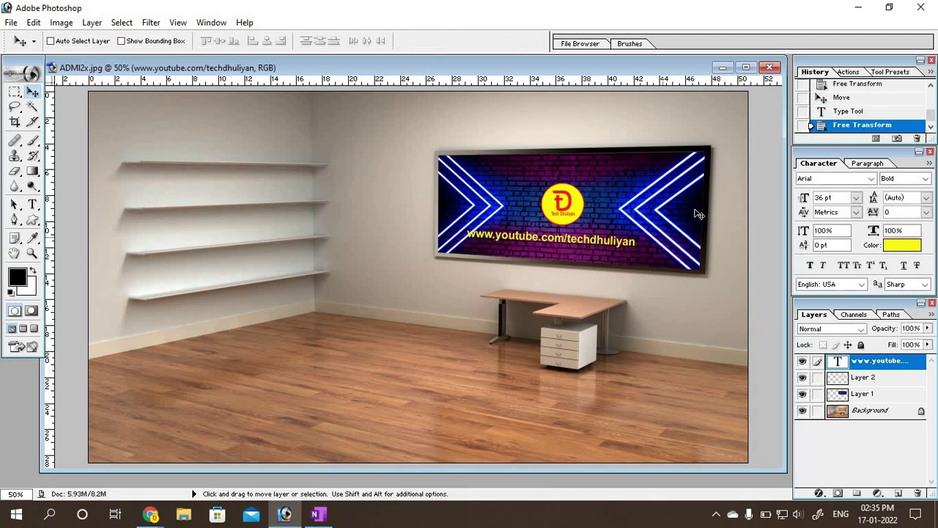
# Step: Nudge the URL text right and tilt it about 1° clockwise
pyautogui.press('Right')
pyautogui.press('Right')
pyautogui.press('Right')
pyautogui.press('Right')
pyautogui.press('Right')
pyautogui.press('Right')
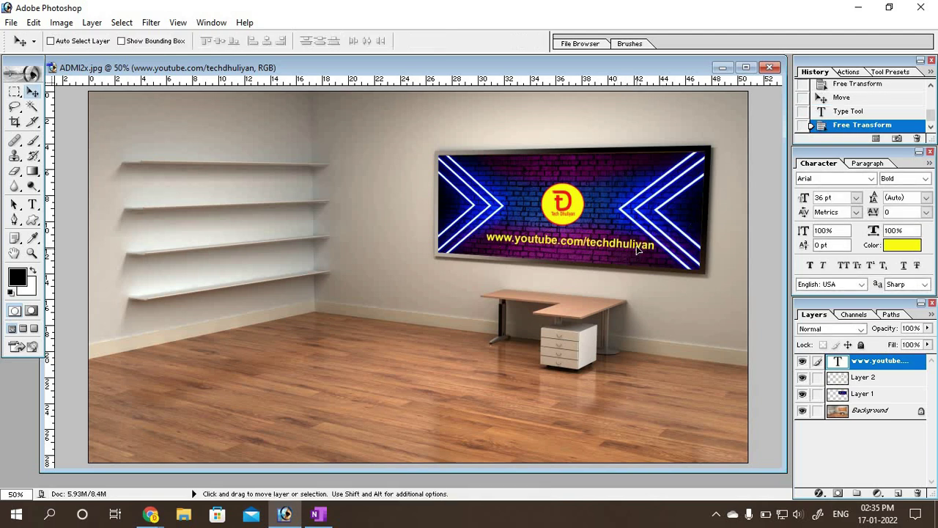
pyautogui.press('Right')
pyautogui.press('Right')
pyautogui.press('Right')
pyautogui.press('Right')
pyautogui.press('Right')
pyautogui.press('Right')
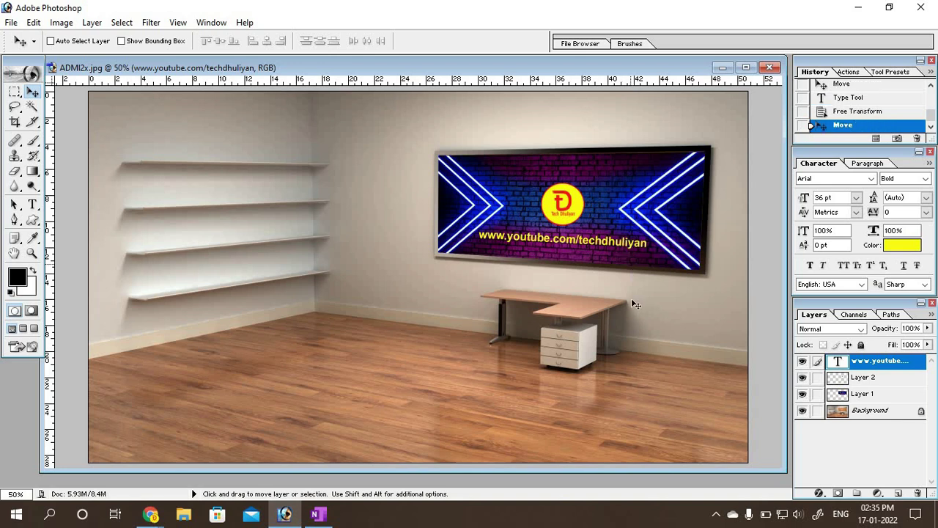
pyautogui.hotkey('ctrl', 't')
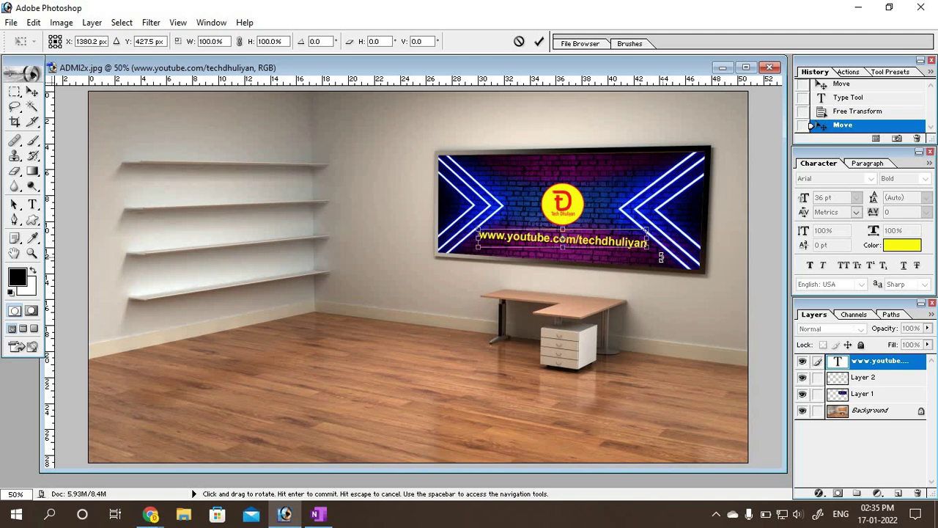
pyautogui.moveTo(662, 259); pyautogui.dragTo(666, 258)
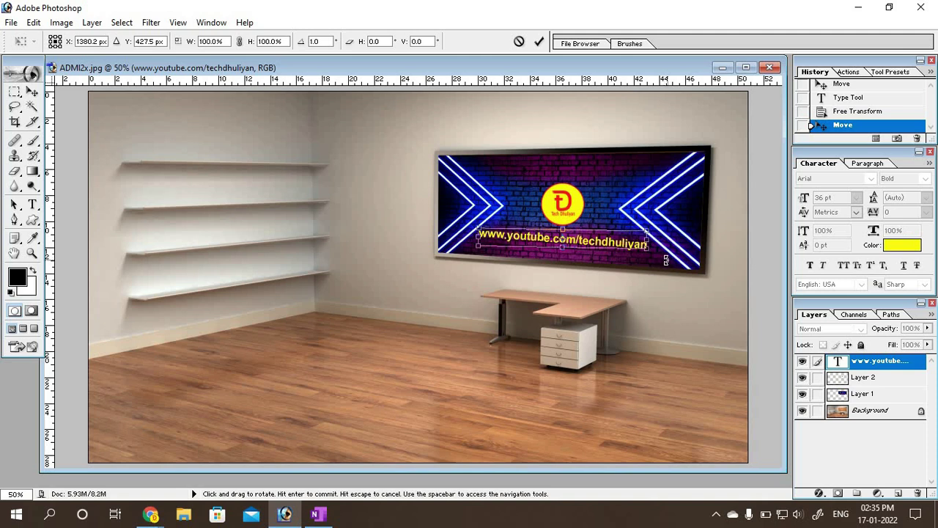
pyautogui.press('Return')
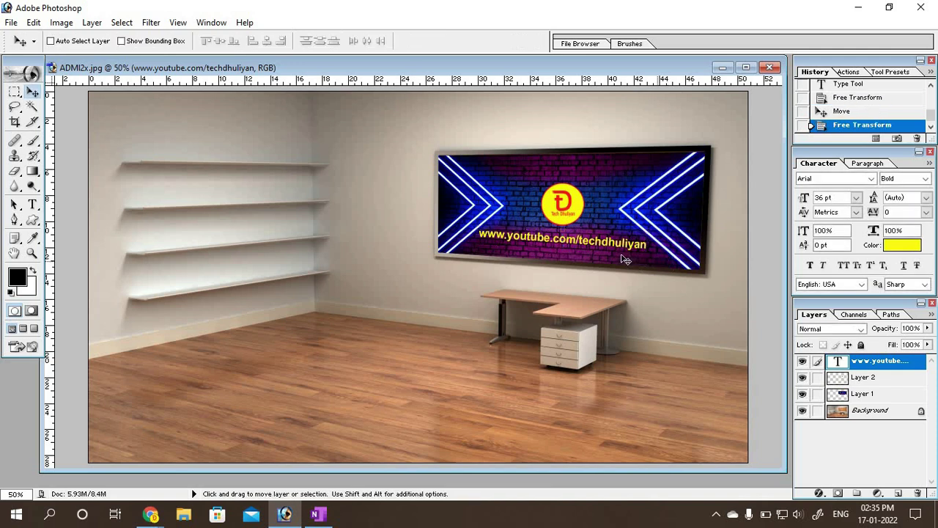
# Step: Nudge the URL text, then move the Layer 2 logo to the floor and back onto the banner
pyautogui.moveTo(618, 248); pyautogui.dragTo(616, 245)
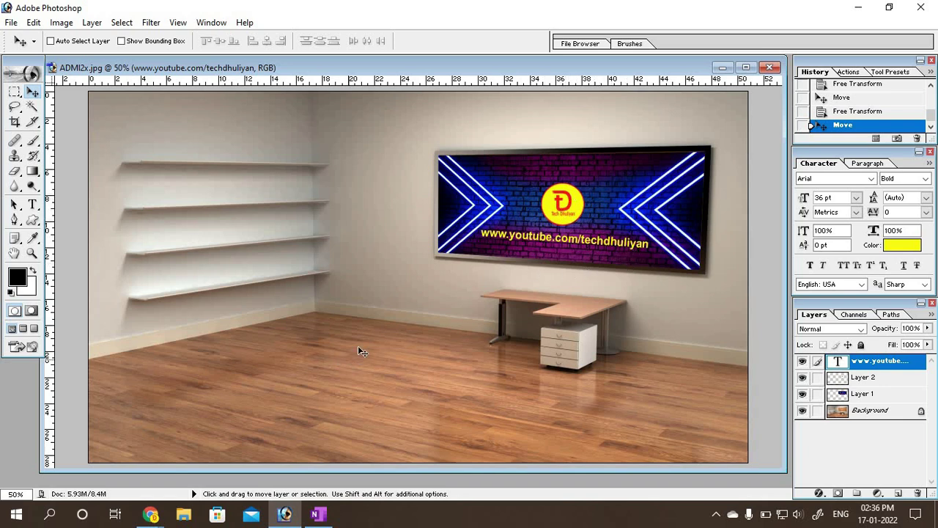
pyautogui.click(866, 380)
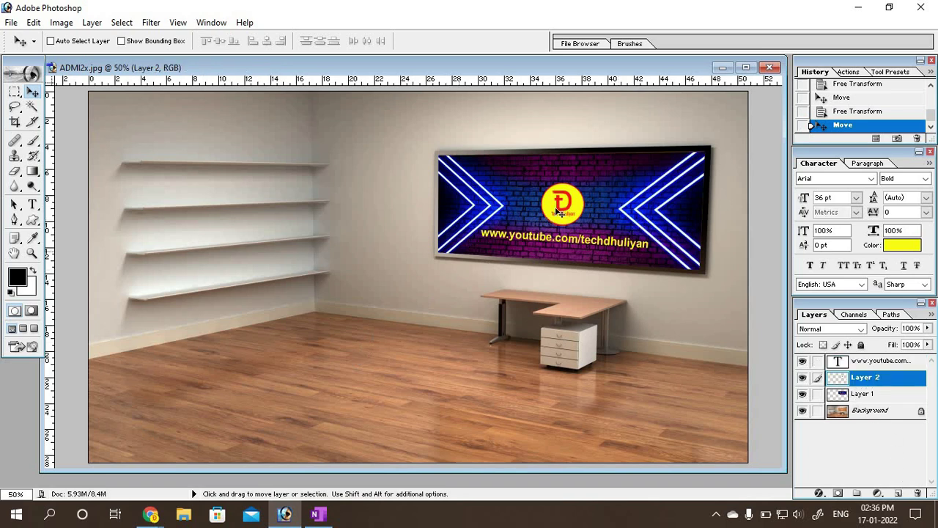
pyautogui.moveTo(327, 228); pyautogui.dragTo(374, 253)
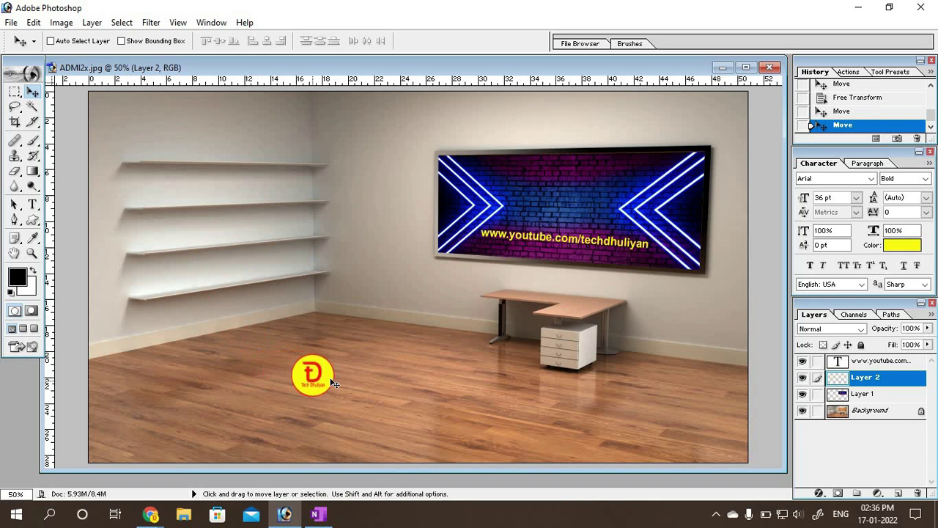
pyautogui.moveTo(330, 383); pyautogui.dragTo(563, 214)
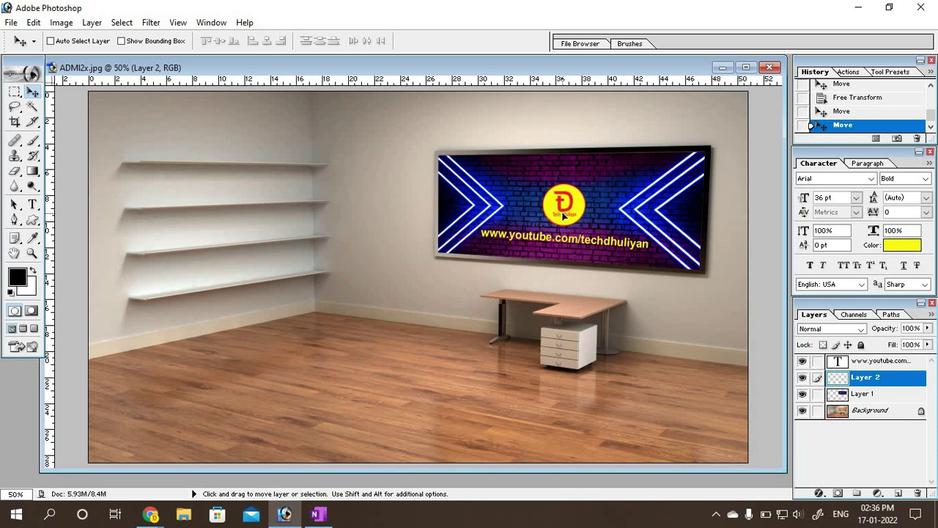
# Step: Shift the URL text slightly down and right, then reselect the logo Layer 2
pyautogui.click(870, 361)
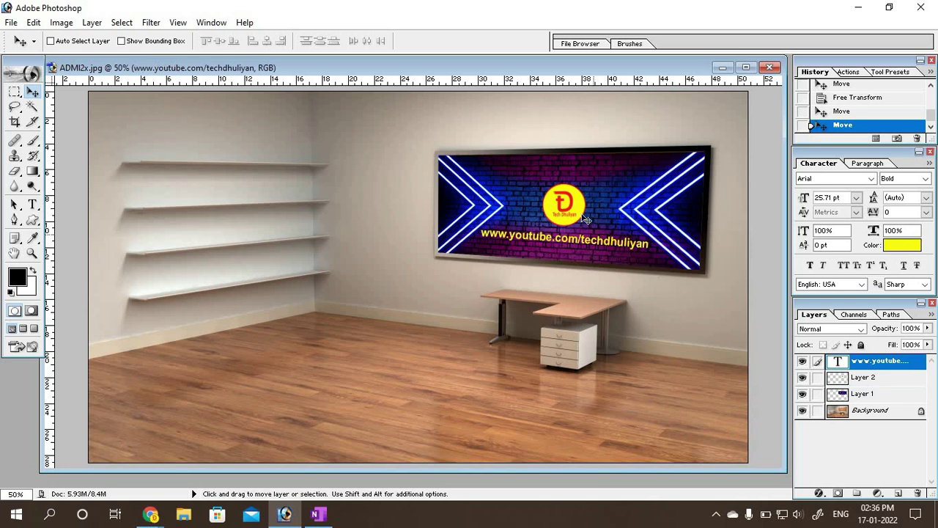
pyautogui.moveTo(571, 206); pyautogui.dragTo(575, 211)
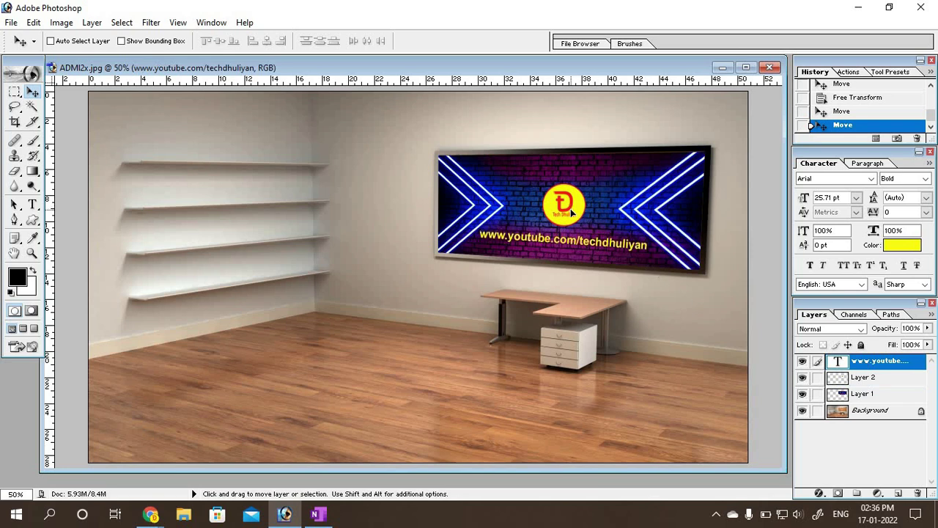
pyautogui.click(575, 213)
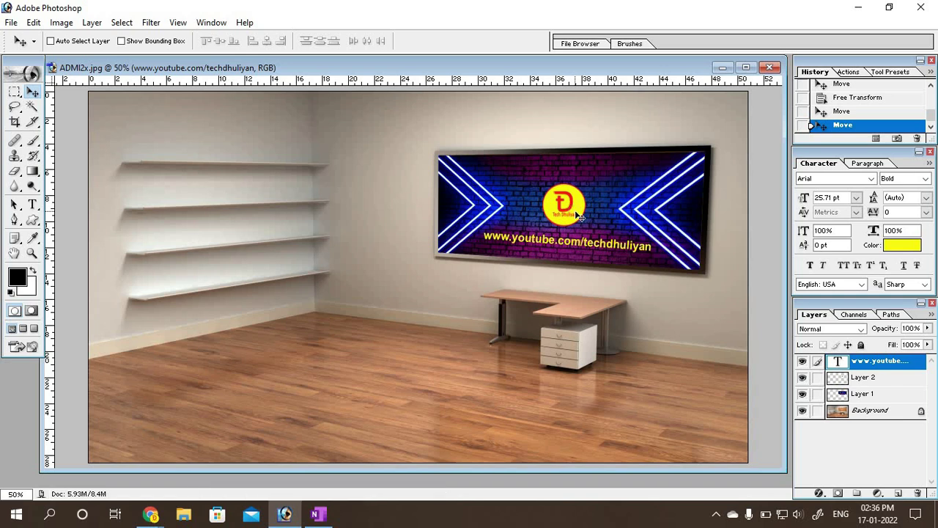
pyautogui.click(871, 381)
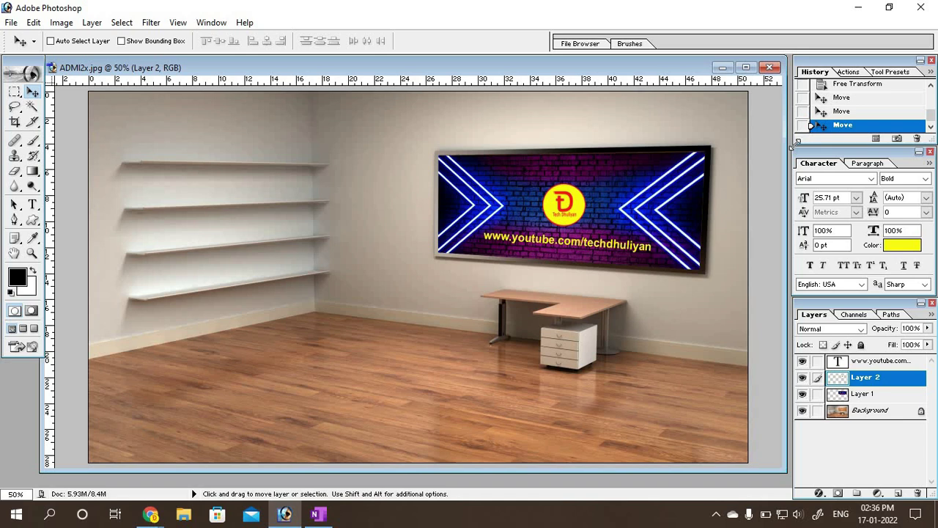
pyautogui.moveTo(785, 180); pyautogui.dragTo(764, 273)
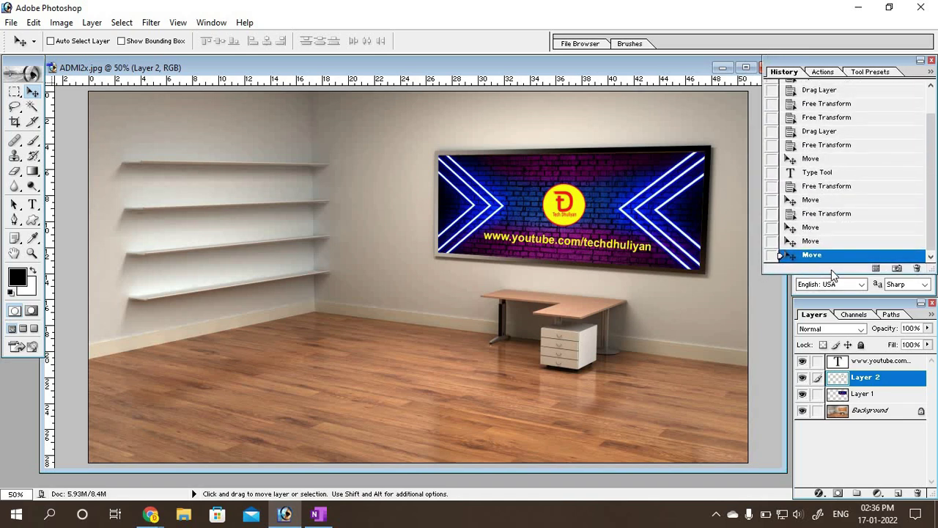
pyautogui.hotkey('ctrl', 'e')
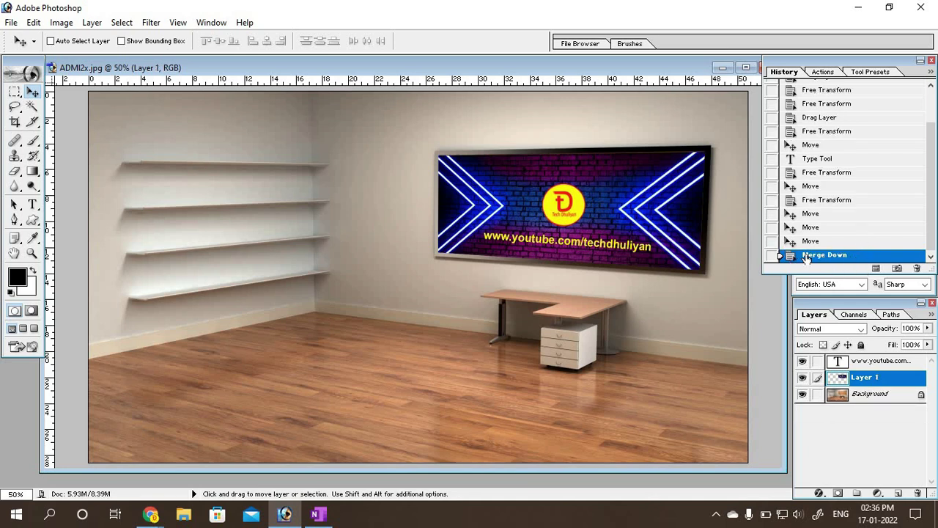
pyautogui.rightClick(809, 258)
pyautogui.click(800, 258)
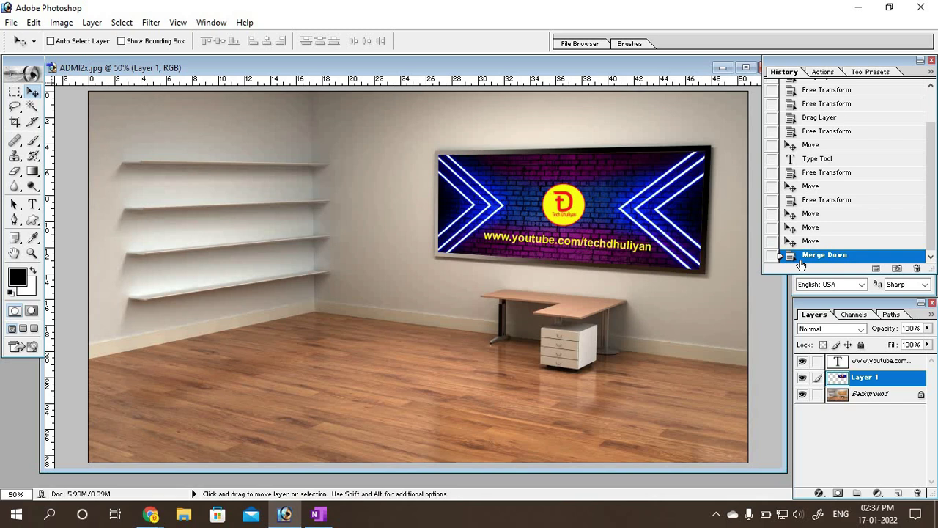
pyautogui.press('alt')
pyautogui.hotkey('ctrl', 'alt', 'z')
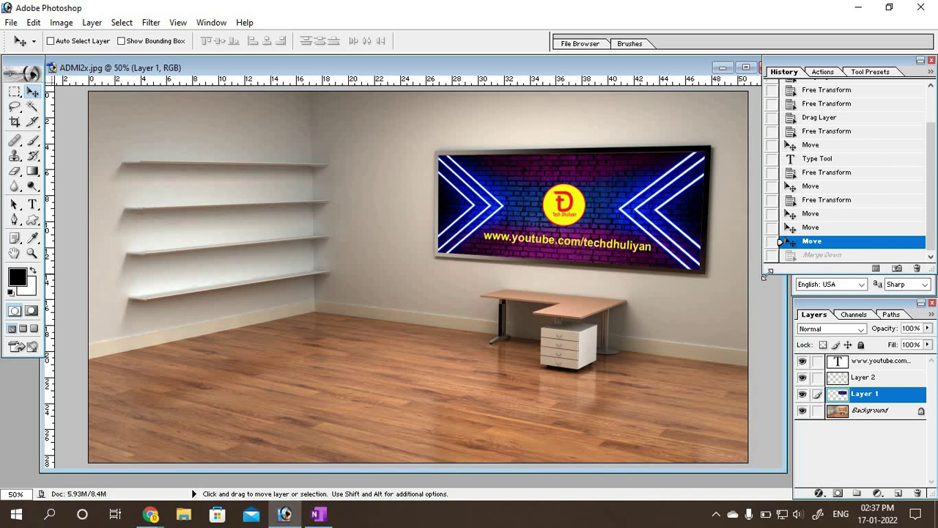
pyautogui.moveTo(764, 275); pyautogui.dragTo(840, 135)
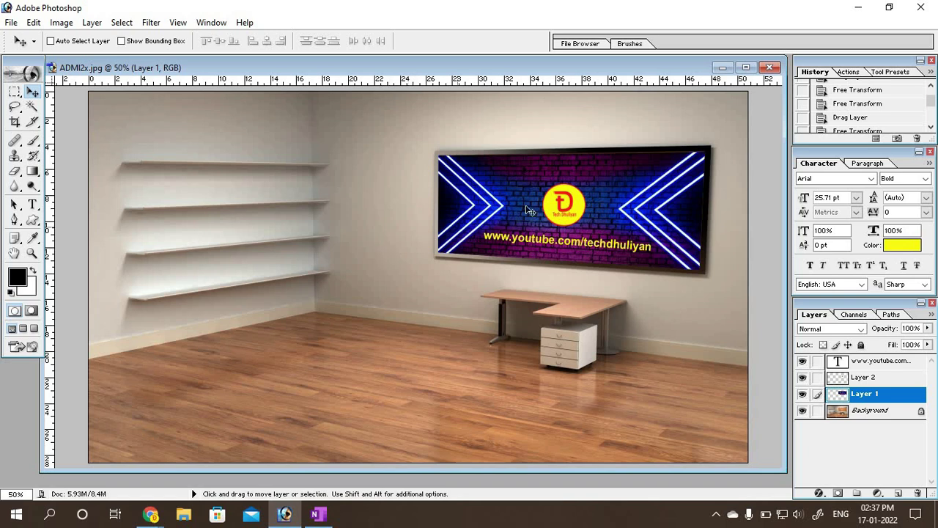
# Step: Delete the Tech Dhuliyan logo layer, Layer 2, and confirm the deletion
pyautogui.click(857, 382)
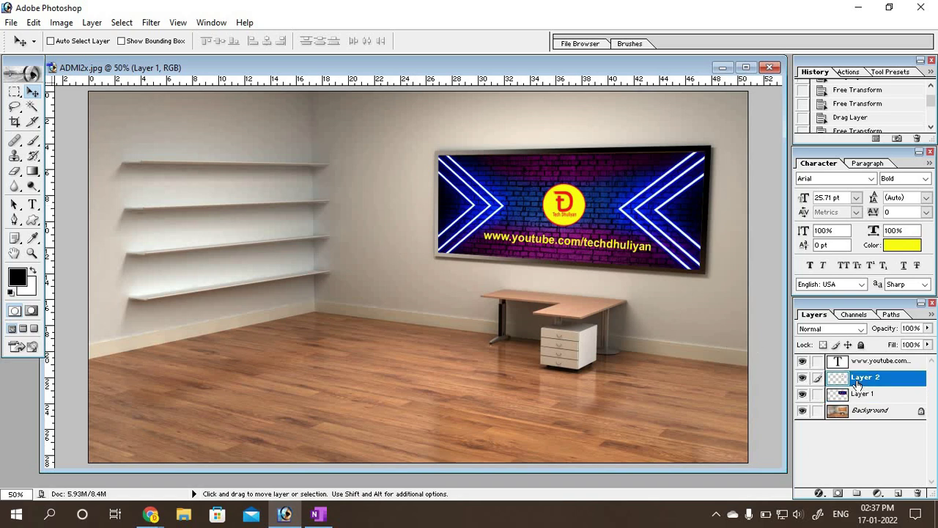
pyautogui.click(921, 495)
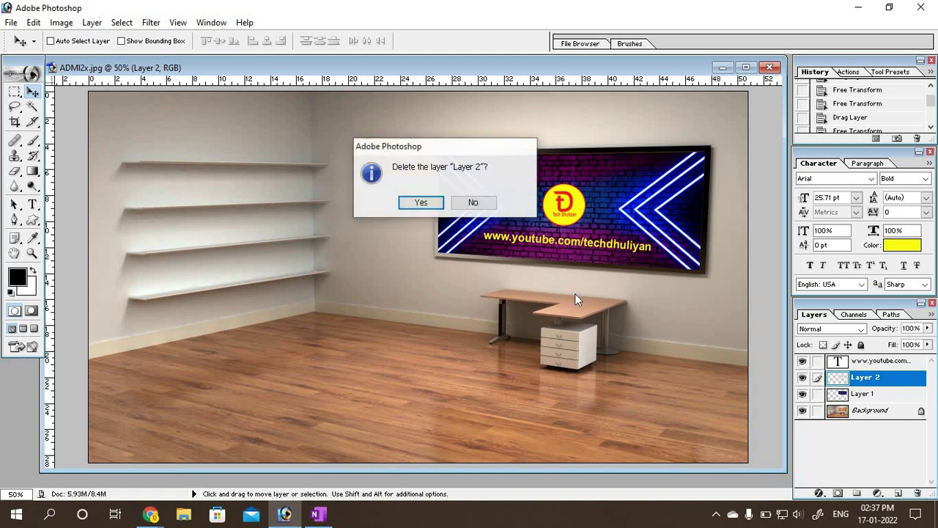
pyautogui.click(427, 206)
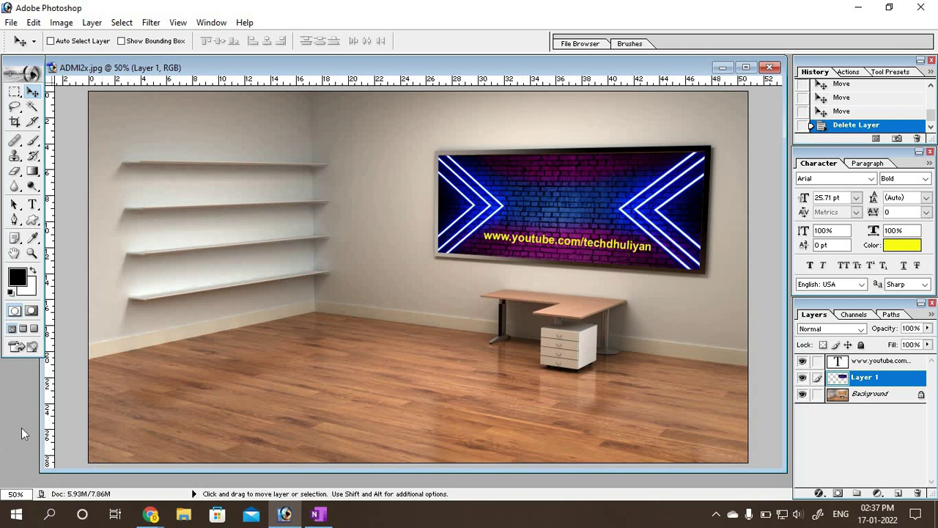
pyautogui.click(11, 23)
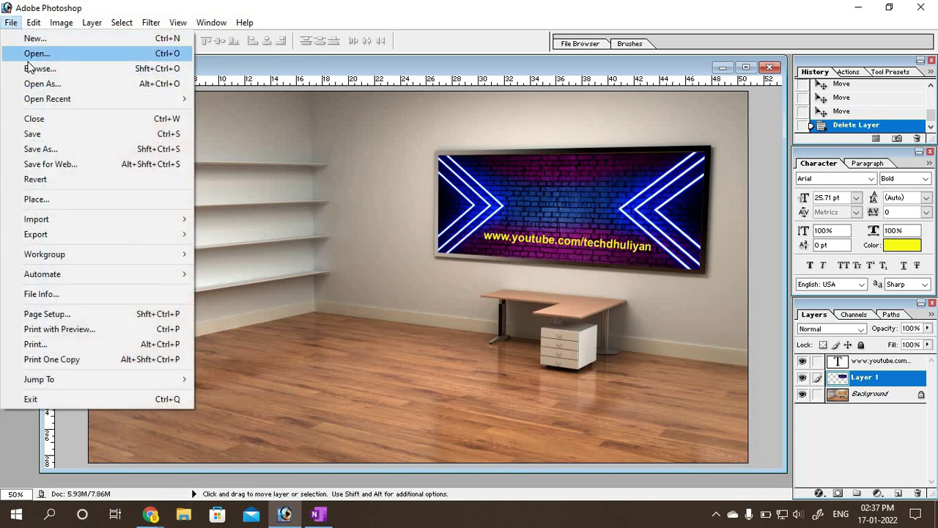
# Step: Open the TD-1 logo image
pyautogui.click(157, 55)
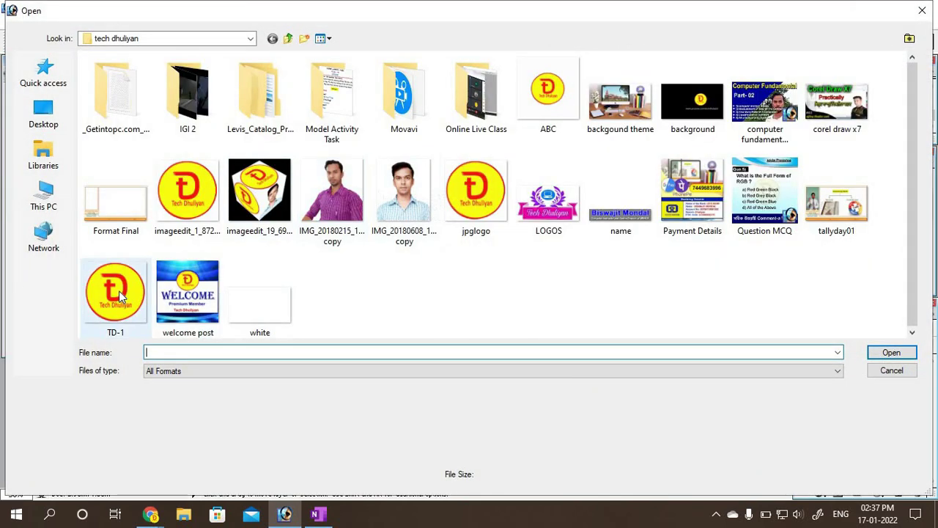
pyautogui.click(119, 290)
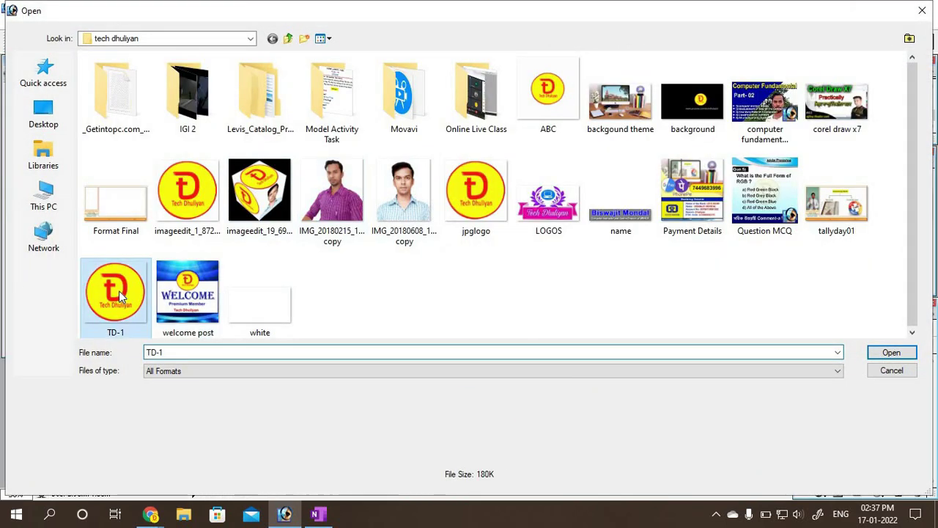
pyautogui.click(892, 353)
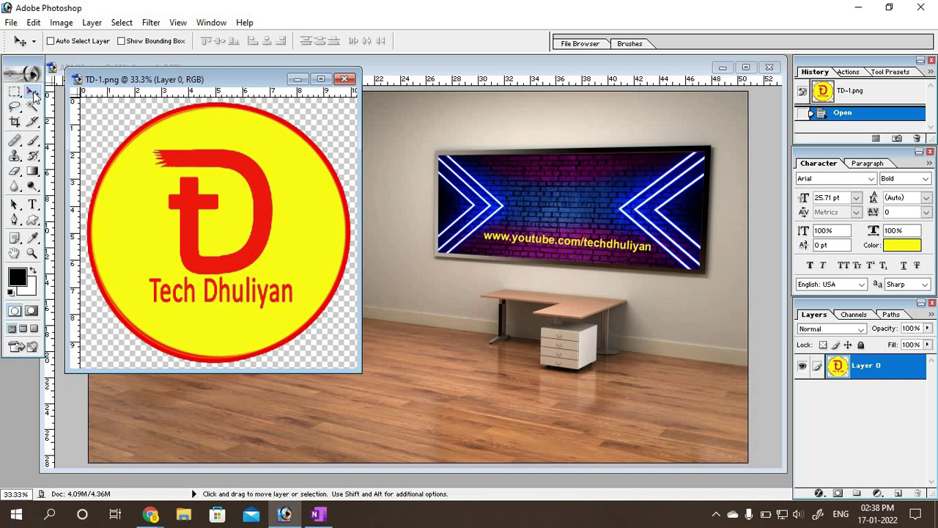
# Step: Drag the TD-1 logo from its window into the room photo as a new layer
pyautogui.click(151, 514)
pyautogui.click(86, 419)
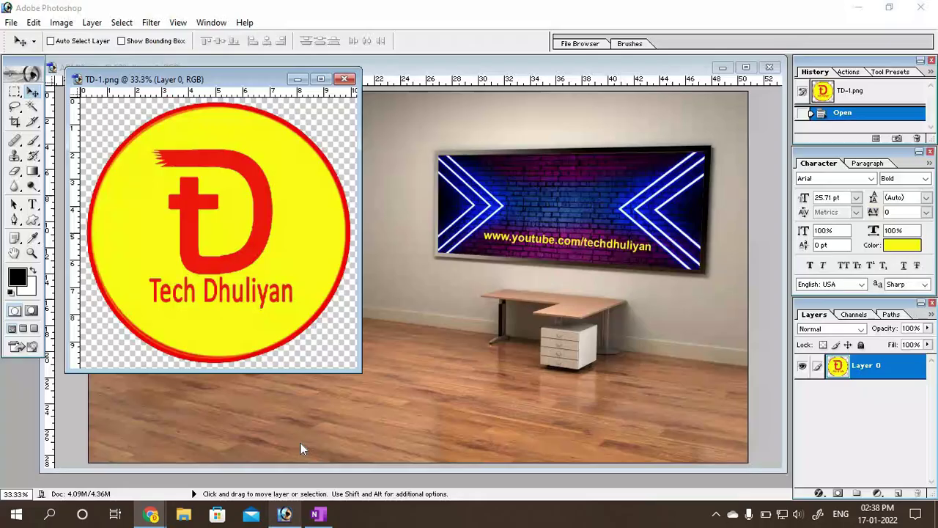
pyautogui.click(286, 514)
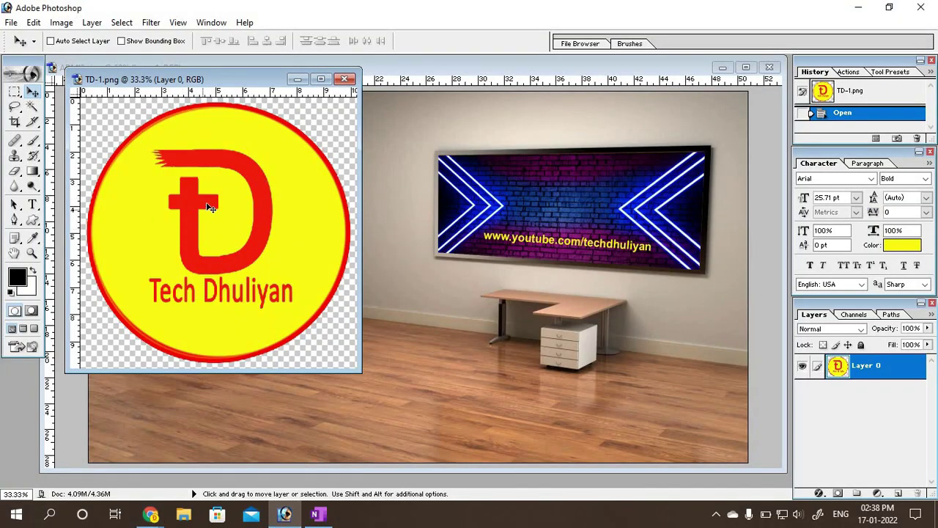
pyautogui.moveTo(217, 188)
pyautogui.mouseDown()
pyautogui.moveTo(326, 376)
pyautogui.moveTo(483, 310)
pyautogui.mouseUp()
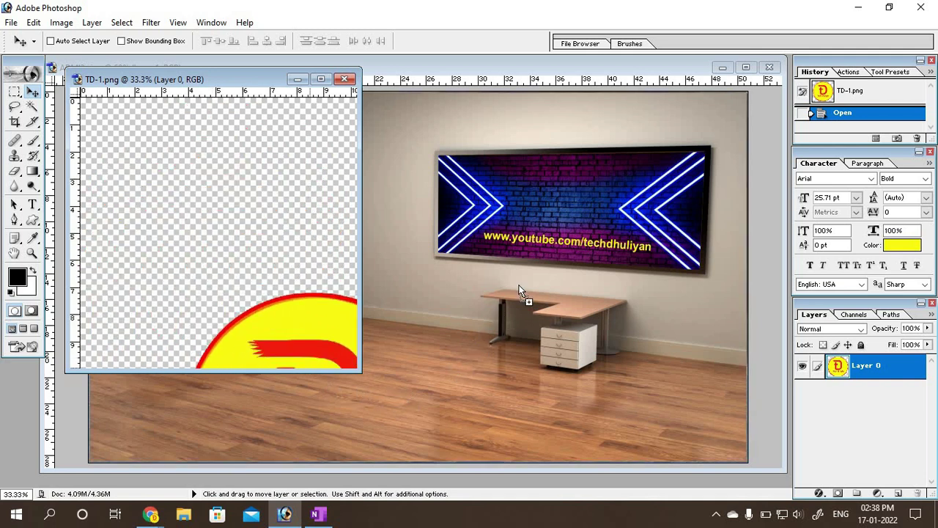
pyautogui.moveTo(457, 358)
pyautogui.mouseDown()
pyautogui.moveTo(471, 388)
pyautogui.moveTo(392, 281)
pyautogui.moveTo(392, 266)
pyautogui.mouseUp()
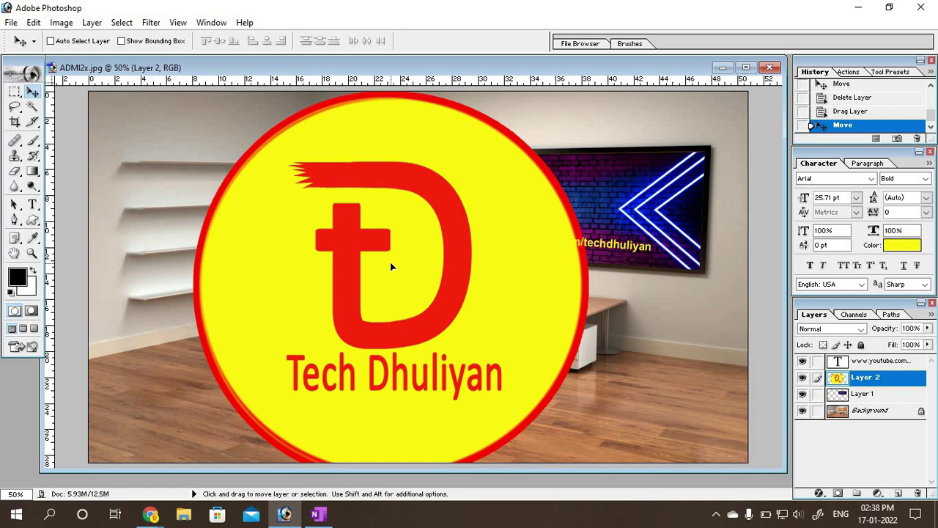
# Step: Free Transform the Layer 2 logo down to about 11% size
pyautogui.hotkey('ctrl', 't')
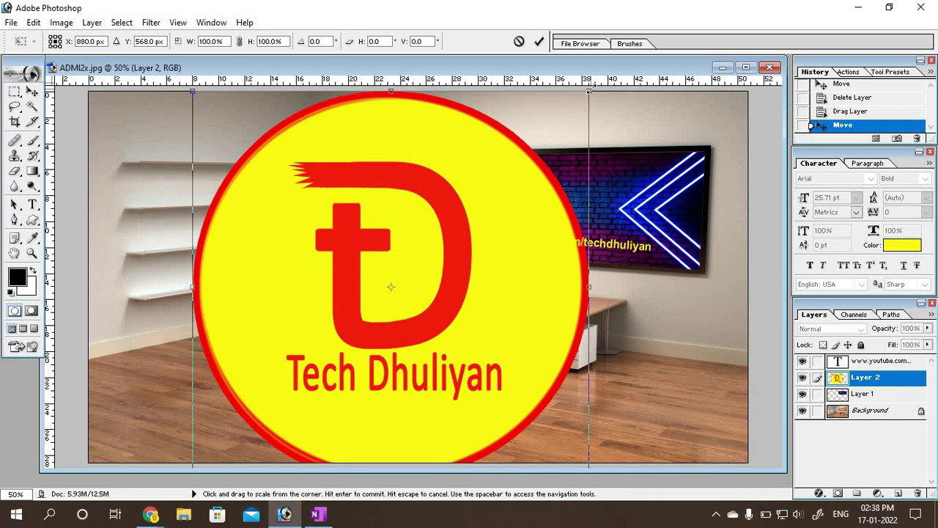
pyautogui.moveTo(590, 91)
pyautogui.mouseDown()
pyautogui.moveTo(277, 147)
pyautogui.moveTo(595, 195)
pyautogui.moveTo(509, 209)
pyautogui.moveTo(404, 254)
pyautogui.moveTo(312, 348)
pyautogui.moveTo(302, 374)
pyautogui.moveTo(275, 378)
pyautogui.moveTo(260, 423)
pyautogui.moveTo(458, 317)
pyautogui.moveTo(514, 271)
pyautogui.moveTo(594, 176)
pyautogui.moveTo(579, 182)
pyautogui.mouseUp()
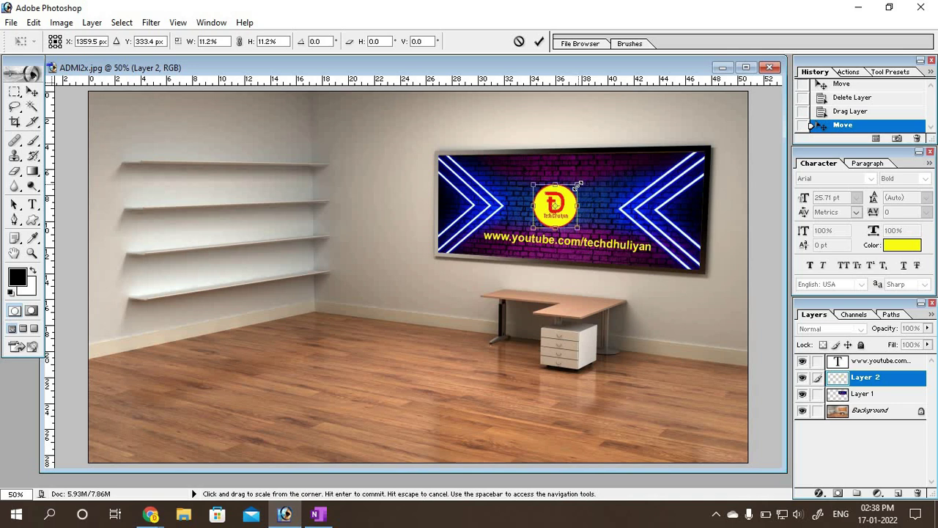
pyautogui.moveTo(578, 183); pyautogui.dragTo(566, 213)
pyautogui.press('Return')
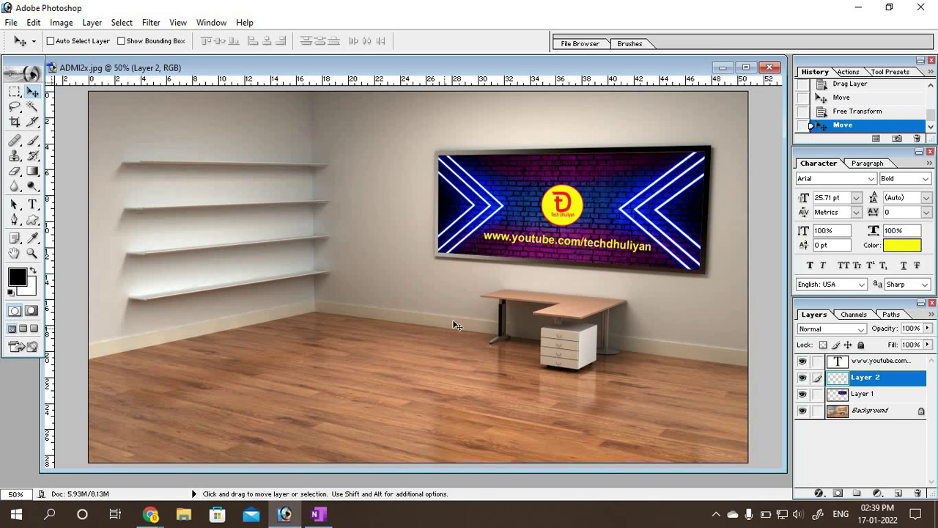
# Step: Use the Zoom tool in Zoom In mode to magnify the desk and baseboard area
pyautogui.click(32, 253)
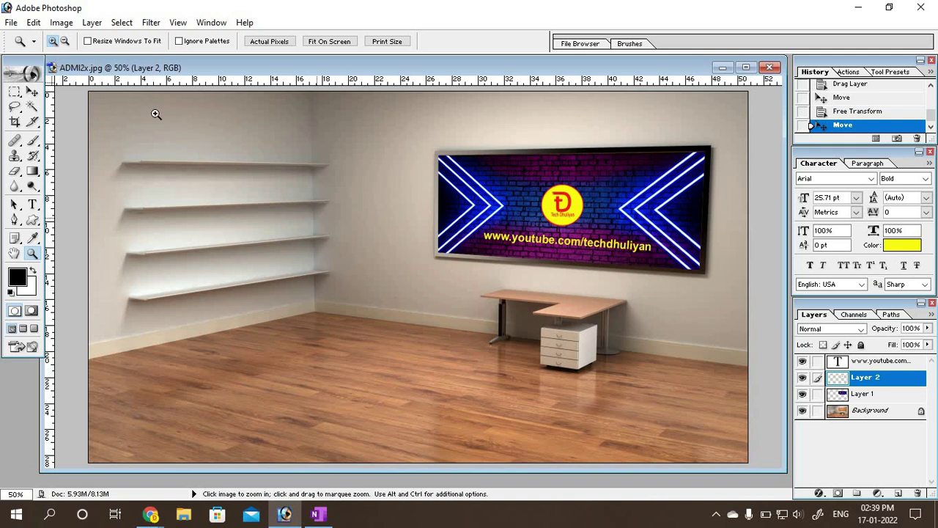
pyautogui.click(65, 42)
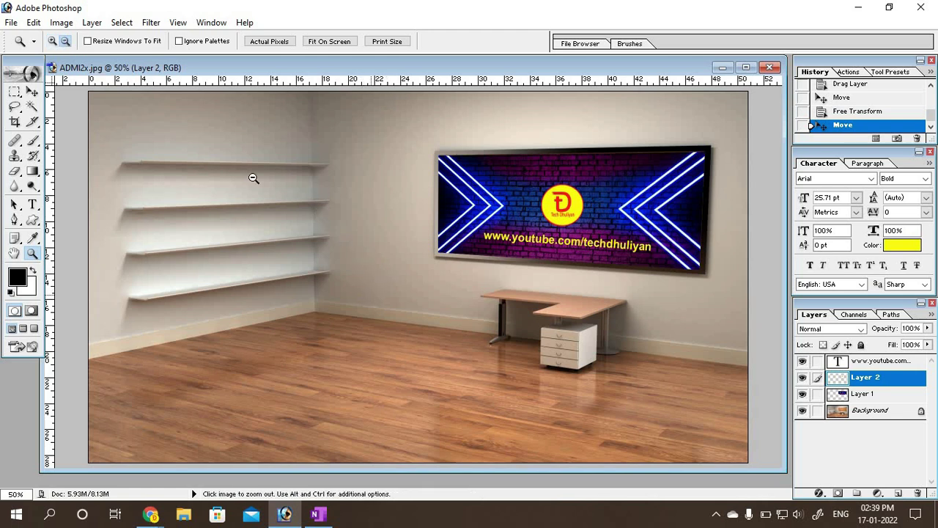
pyautogui.click(52, 41)
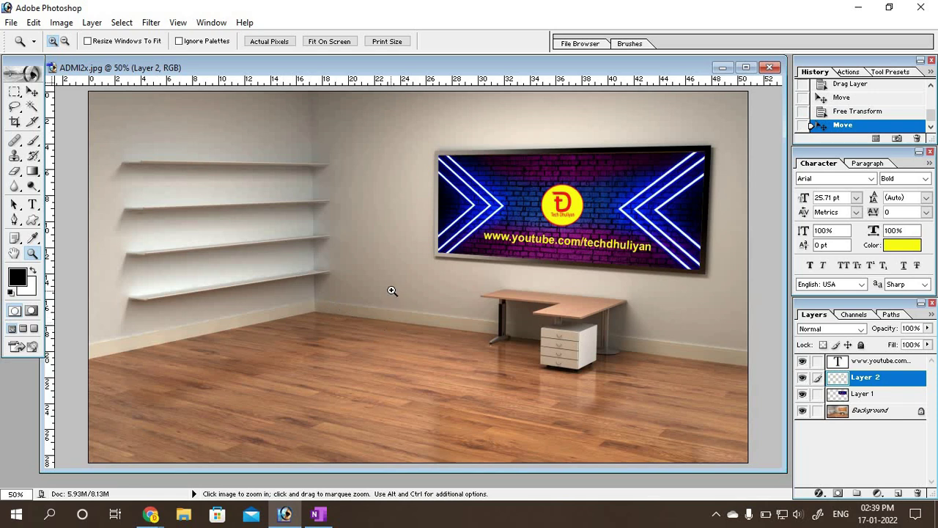
pyautogui.moveTo(429, 261); pyautogui.dragTo(673, 389)
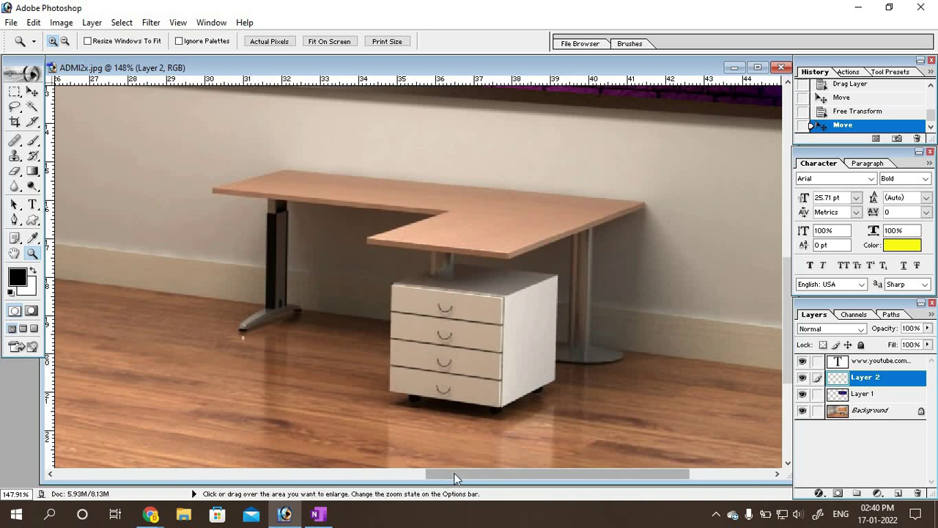
# Step: Switch to the Polygonal Lasso Tool
pyautogui.moveTo(460, 475); pyautogui.dragTo(465, 475)
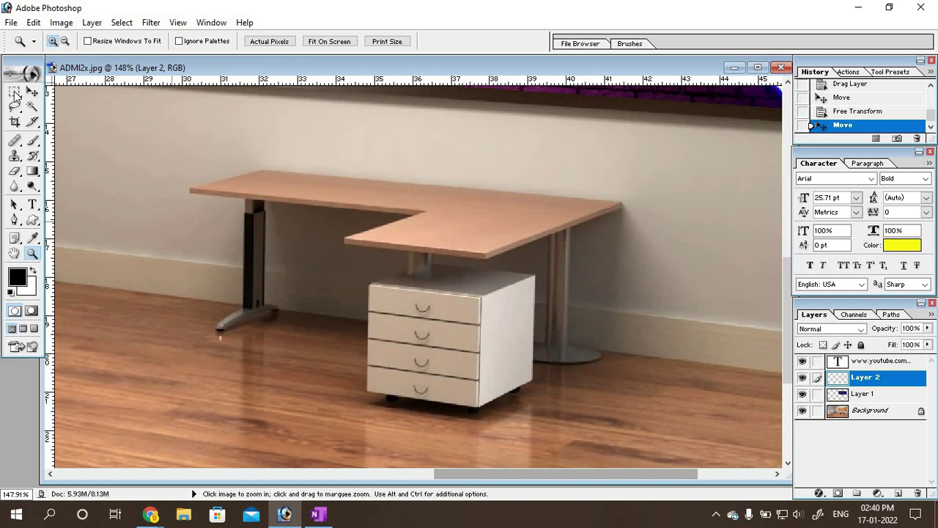
pyautogui.click(32, 92)
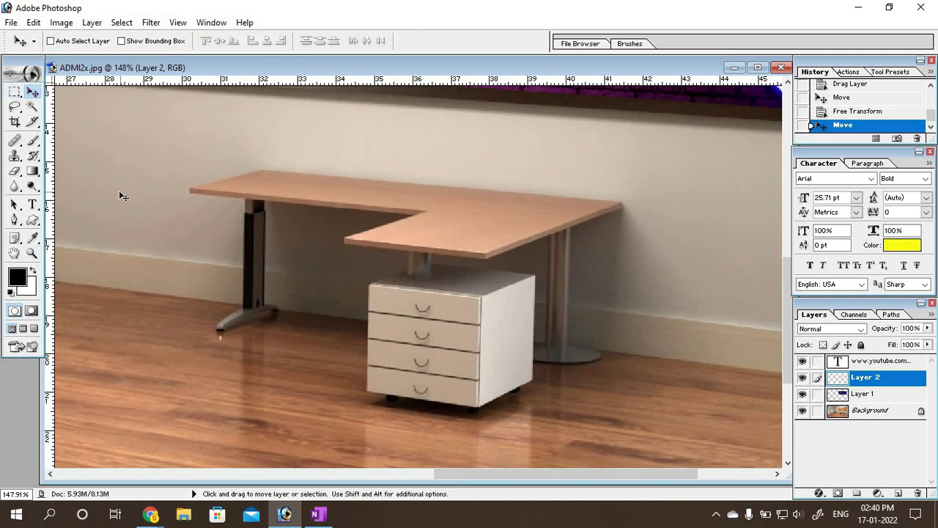
pyautogui.click(14, 110)
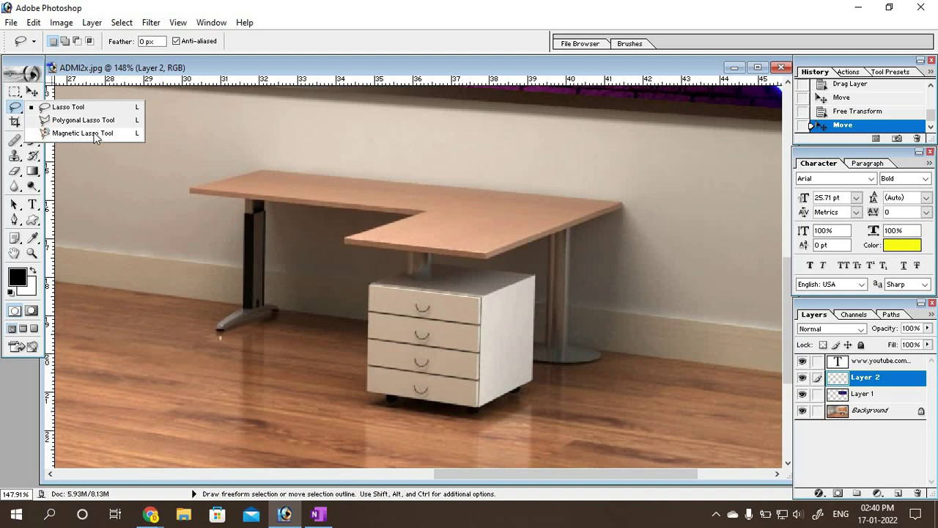
pyautogui.click(73, 120)
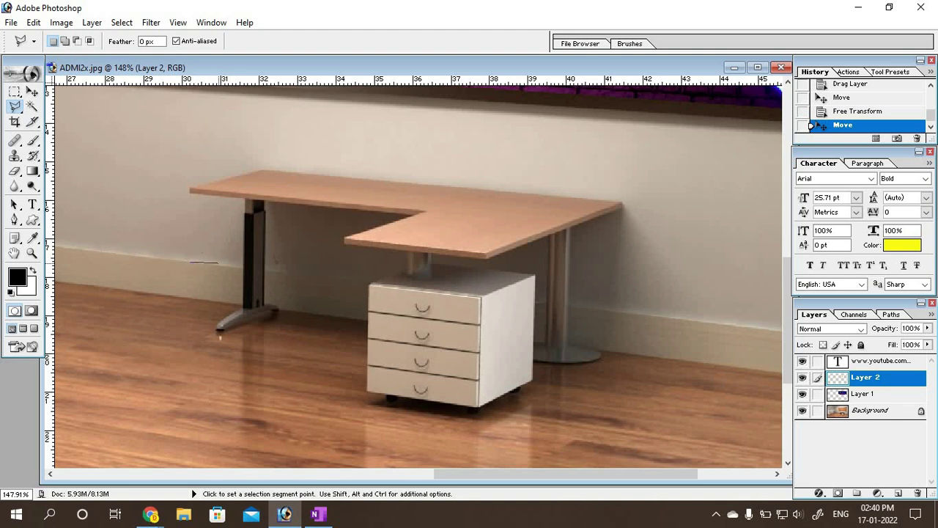
# Step: Outline the baseboard strip behind the desk as a closed polygonal selection
pyautogui.click(190, 262)
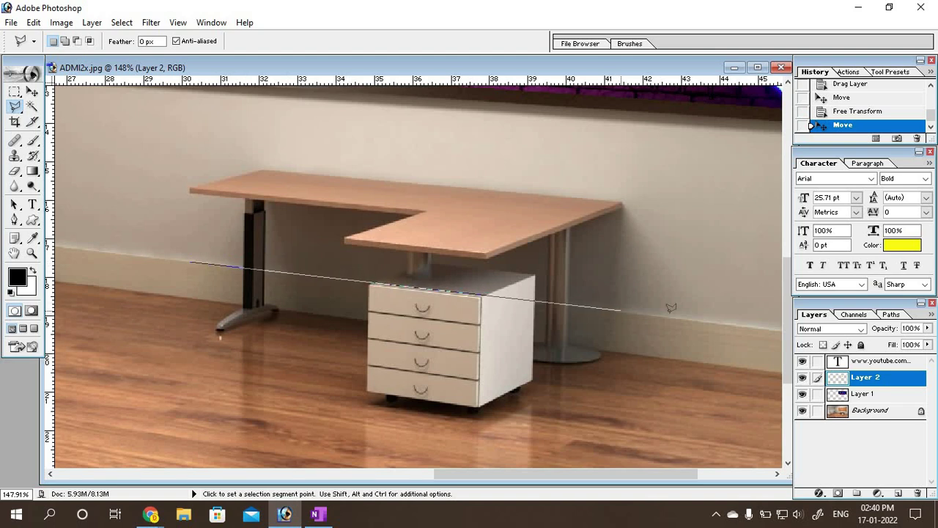
pyautogui.press('Escape')
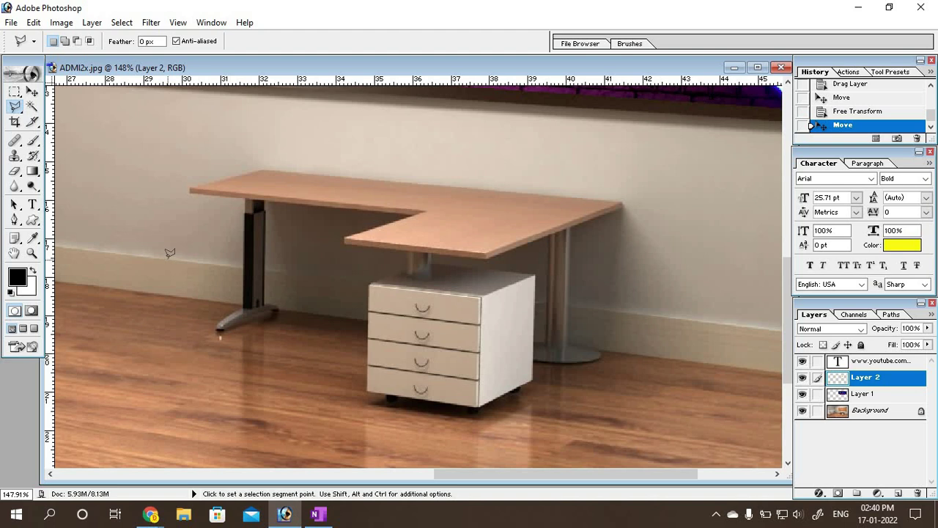
pyautogui.click(169, 258)
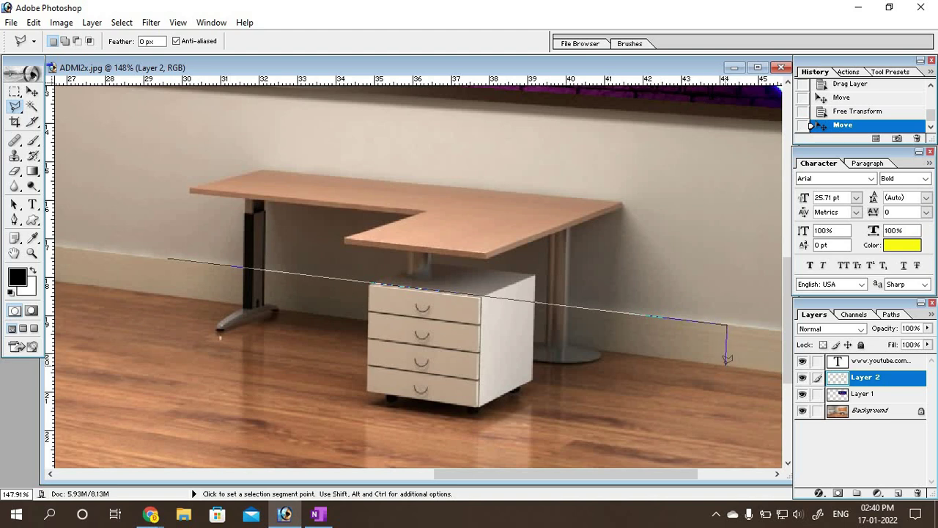
pyautogui.click(725, 365)
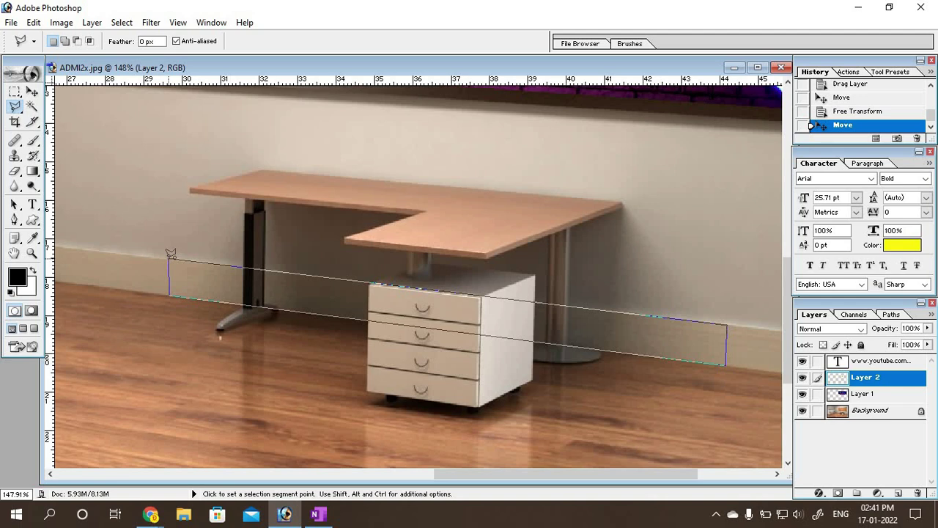
pyautogui.click(170, 254)
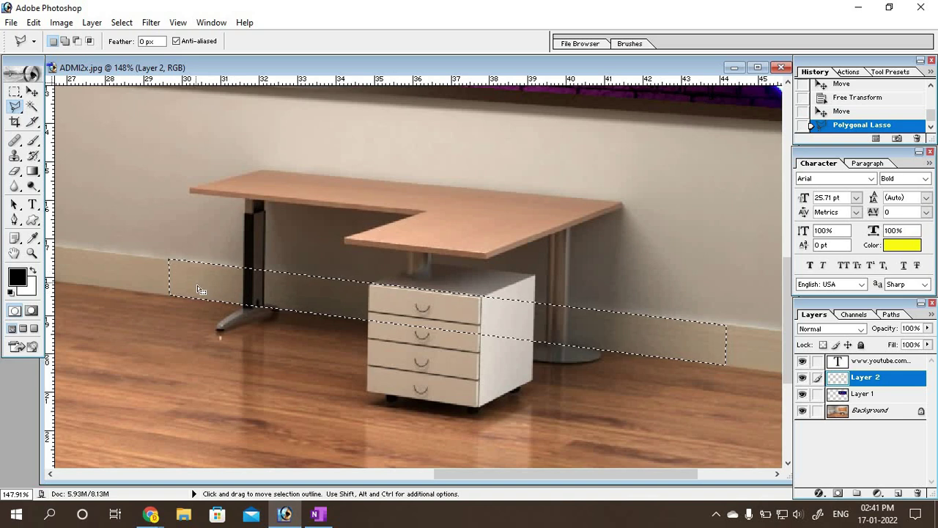
# Step: Select the Brush Tool with the 27 px soft brush preset
pyautogui.click(33, 142)
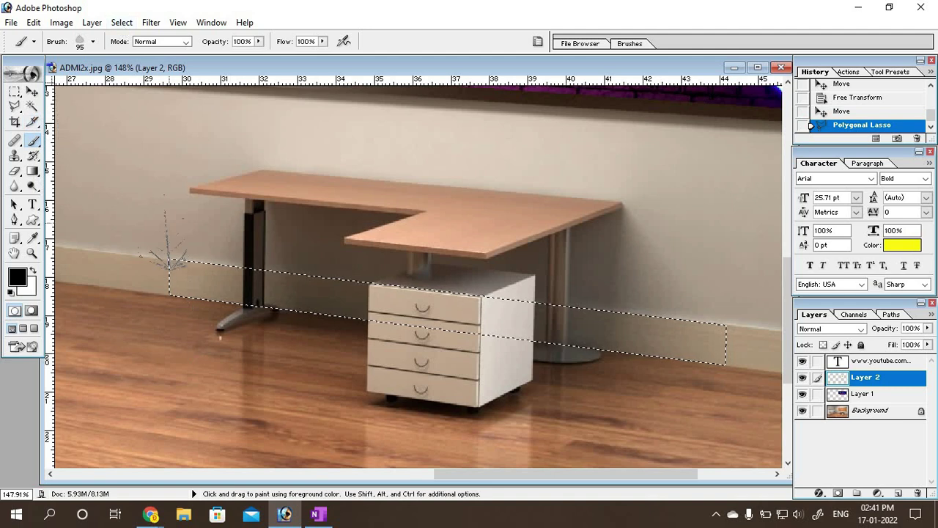
pyautogui.click(94, 42)
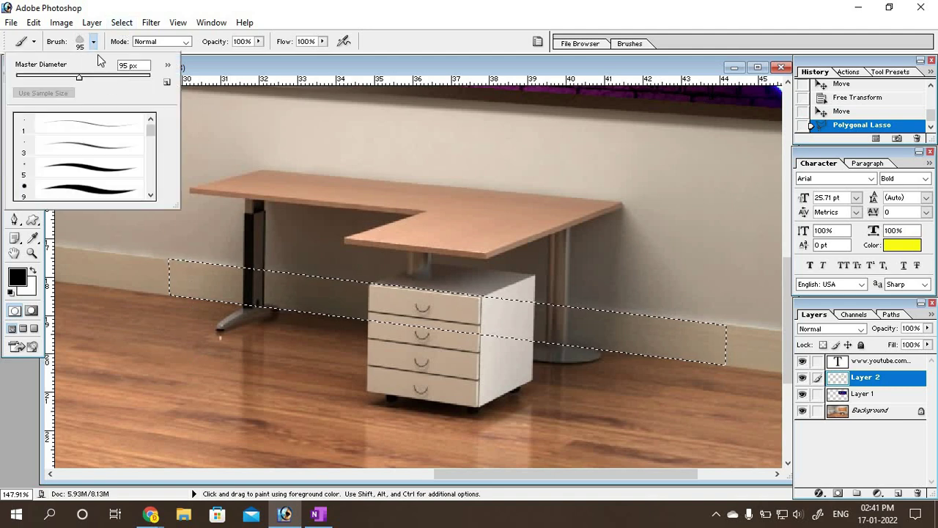
pyautogui.scroll(-1, 110, 182)
pyautogui.scroll(-2, 110, 182)
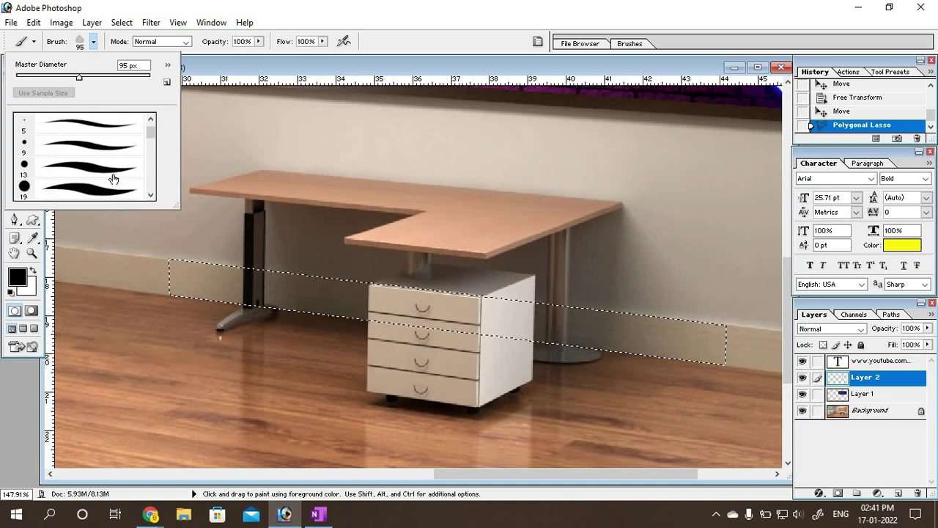
pyautogui.scroll(-1, 110, 182)
pyautogui.scroll(-1, 108, 182)
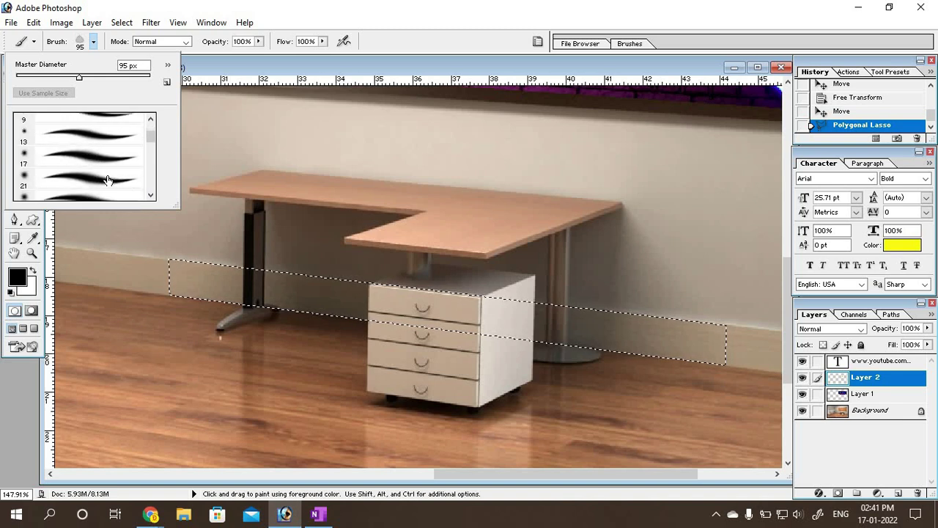
pyautogui.scroll(-2, 105, 180)
pyautogui.scroll(-1, 49, 179)
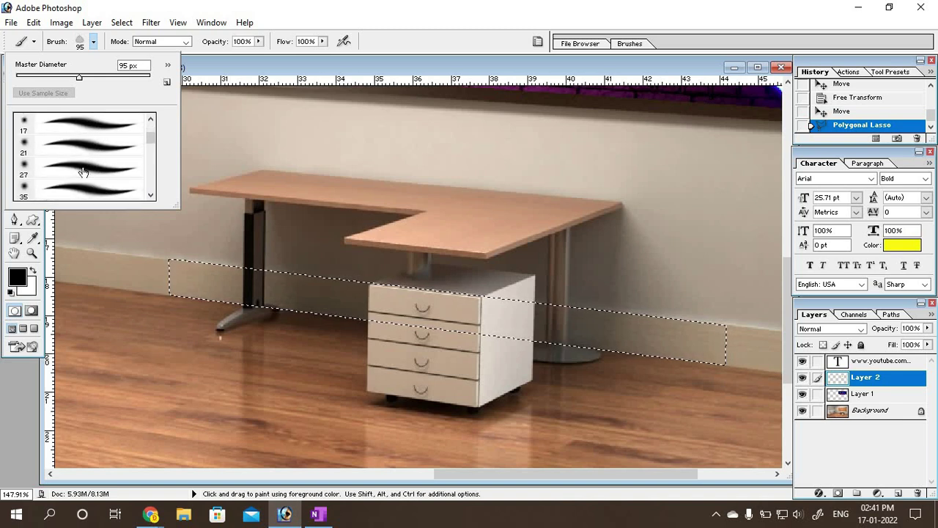
pyautogui.click(83, 171)
pyautogui.press('Return')
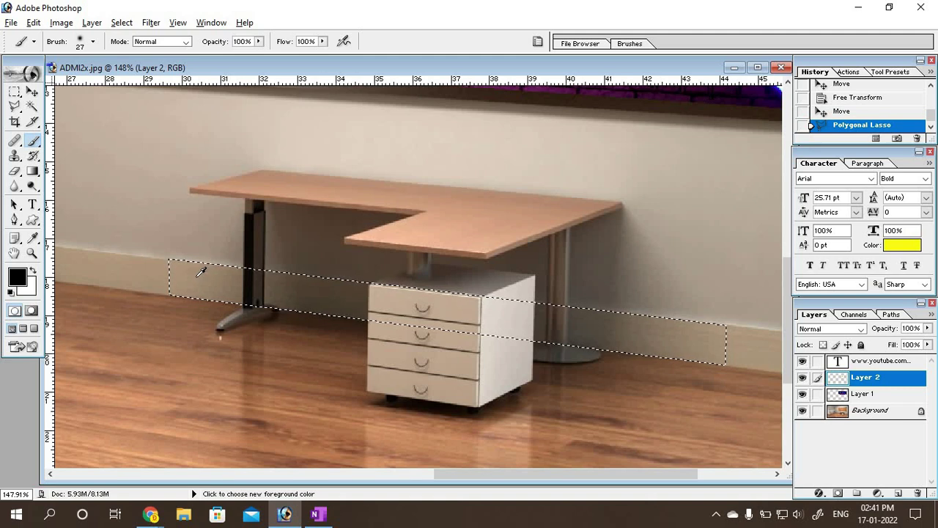
# Step: Sample the tan wall colour and paint it across the baseboard selection
pyautogui.keyDown('alt'); pyautogui.click(203, 275); pyautogui.keyUp('alt')
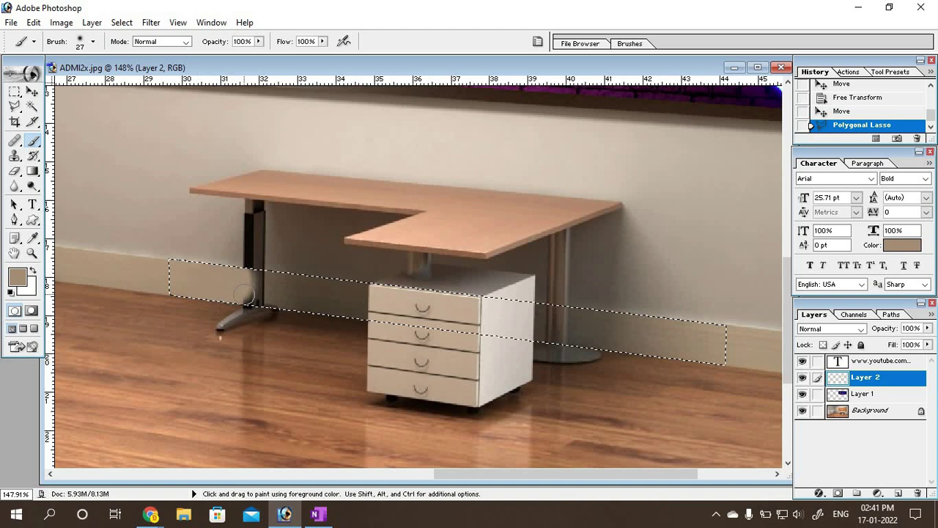
pyautogui.moveTo(246, 295)
pyautogui.mouseDown()
pyautogui.moveTo(277, 304)
pyautogui.moveTo(211, 281)
pyautogui.mouseUp()
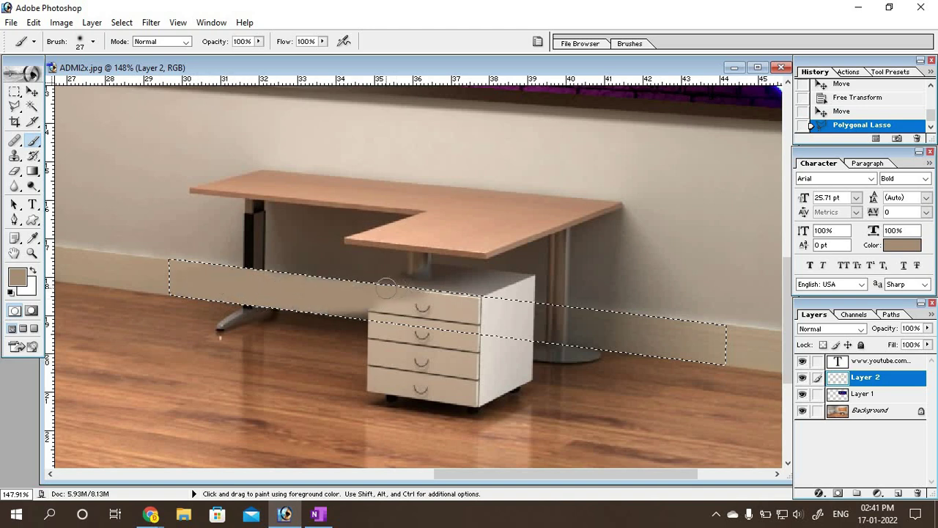
pyautogui.moveTo(386, 288)
pyautogui.mouseDown()
pyautogui.moveTo(456, 316)
pyautogui.moveTo(542, 317)
pyautogui.moveTo(473, 293)
pyautogui.mouseUp()
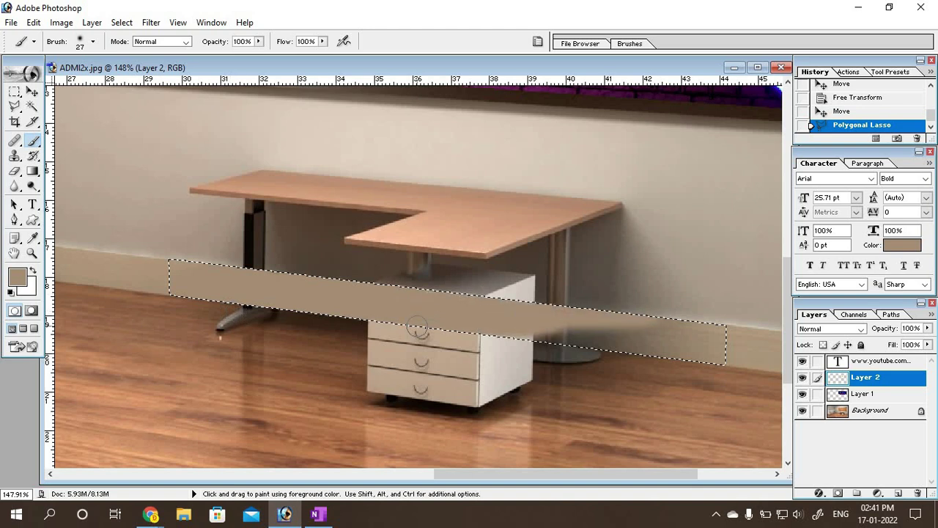
pyautogui.moveTo(417, 328); pyautogui.dragTo(715, 328)
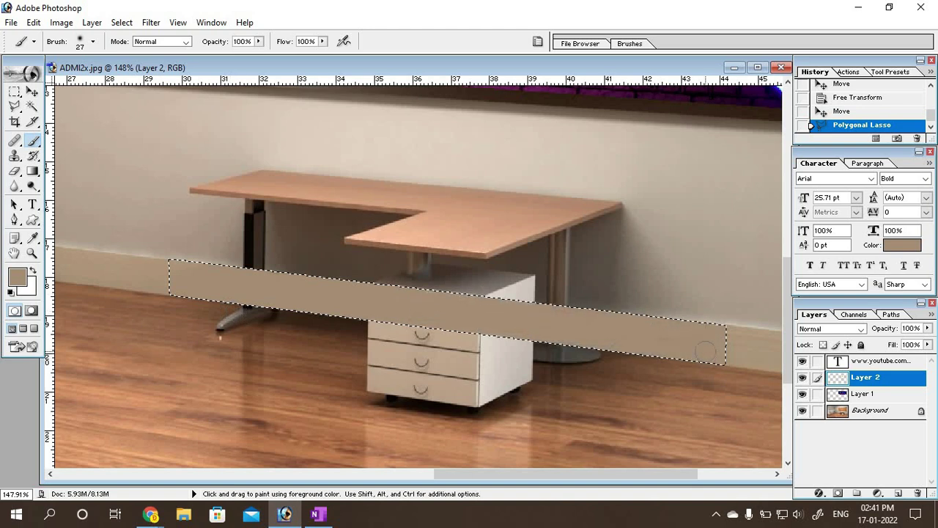
pyautogui.moveTo(612, 330); pyautogui.dragTo(623, 356)
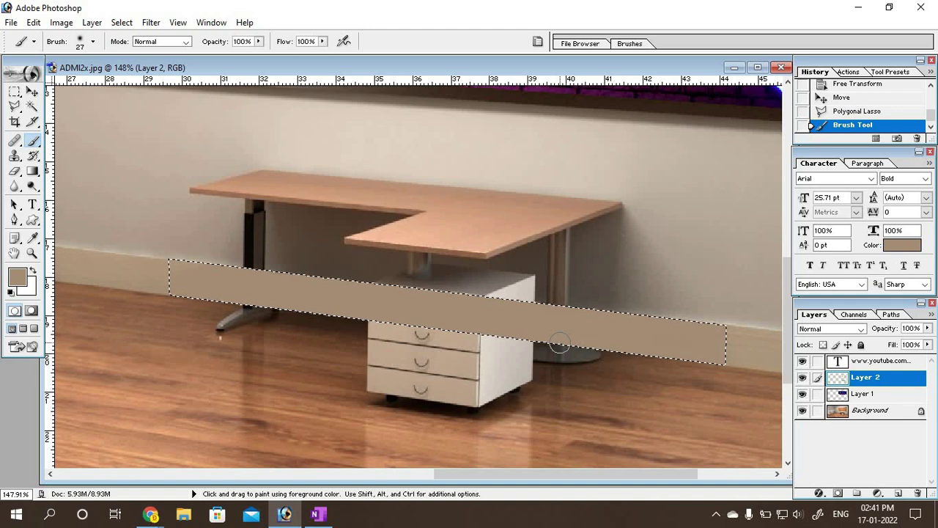
# Step: Undo the tan painting back to the unpainted lasso selection
pyautogui.press('v')
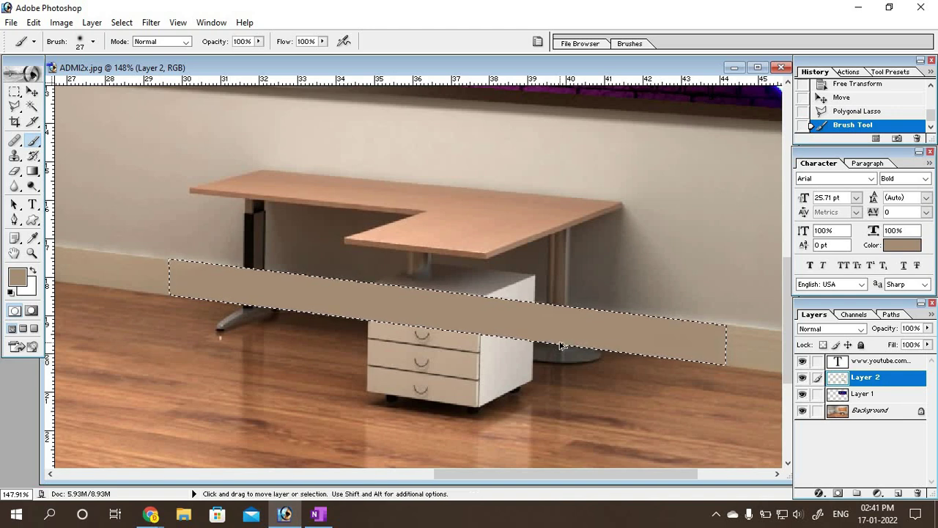
pyautogui.hotkey('ctrl', 'z')
pyautogui.hotkey('ctrl', 'd')
pyautogui.press('b')
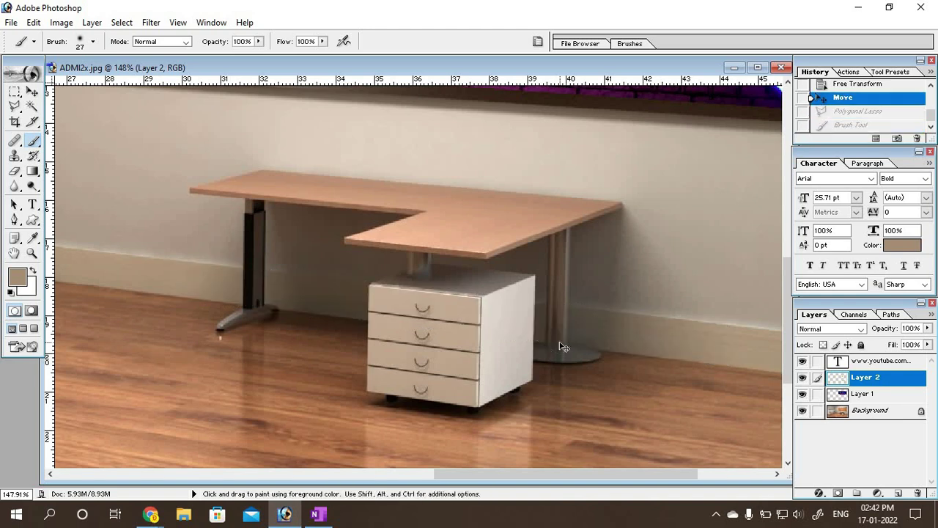
pyautogui.press('v')
pyautogui.hotkey('ctrl', 'z')
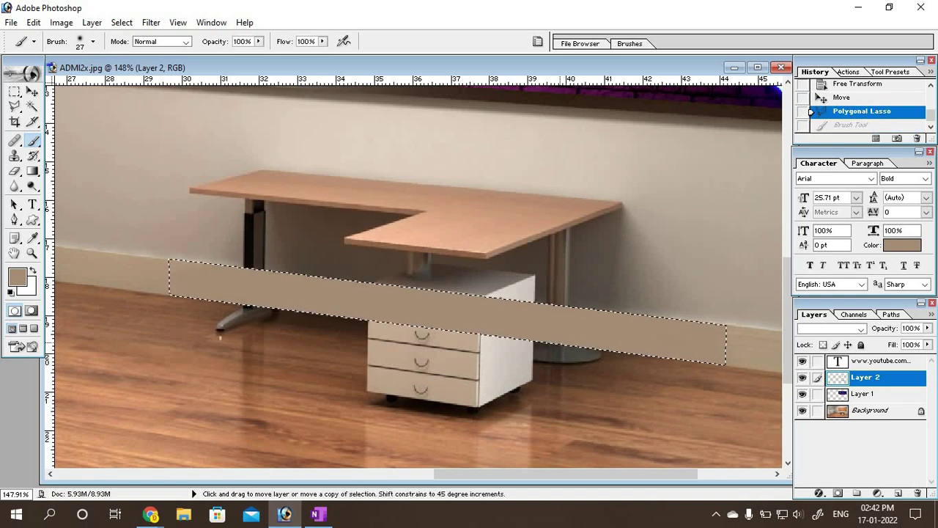
pyautogui.press('b')
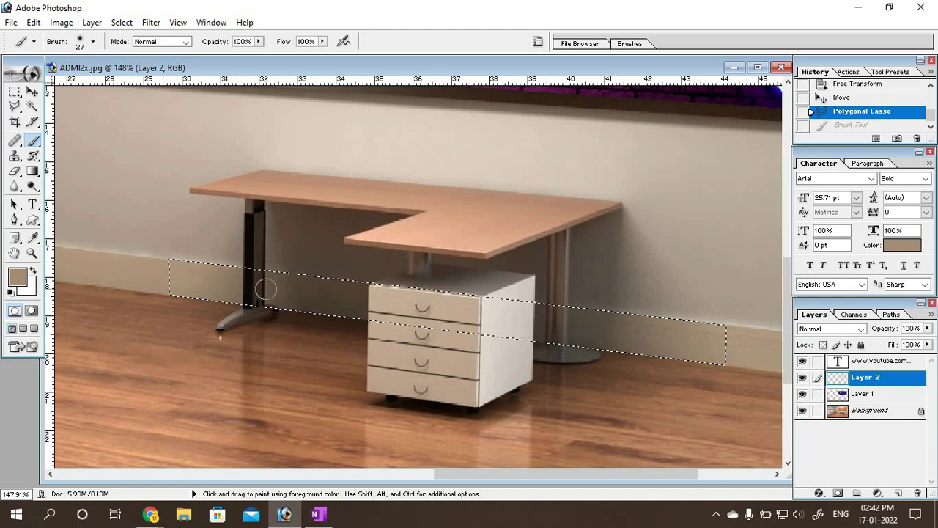
# Step: Set the foreground colour to black, then brush and undo a test stroke
pyautogui.click(17, 276)
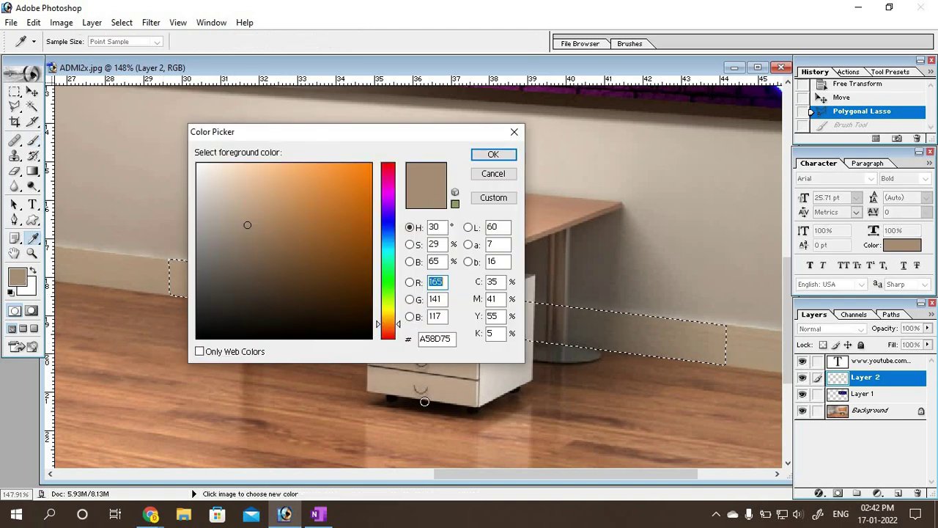
pyautogui.click(370, 337)
pyautogui.click(489, 153)
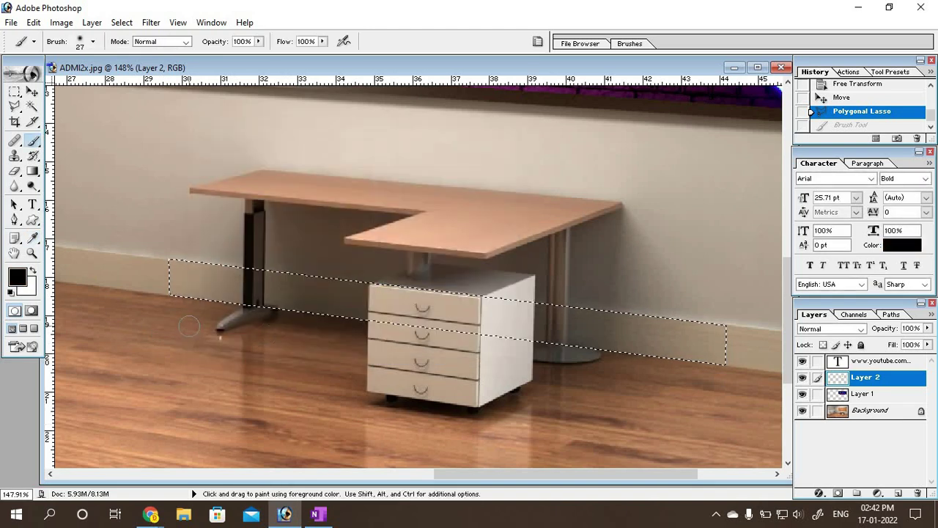
pyautogui.moveTo(185, 281); pyautogui.dragTo(722, 327)
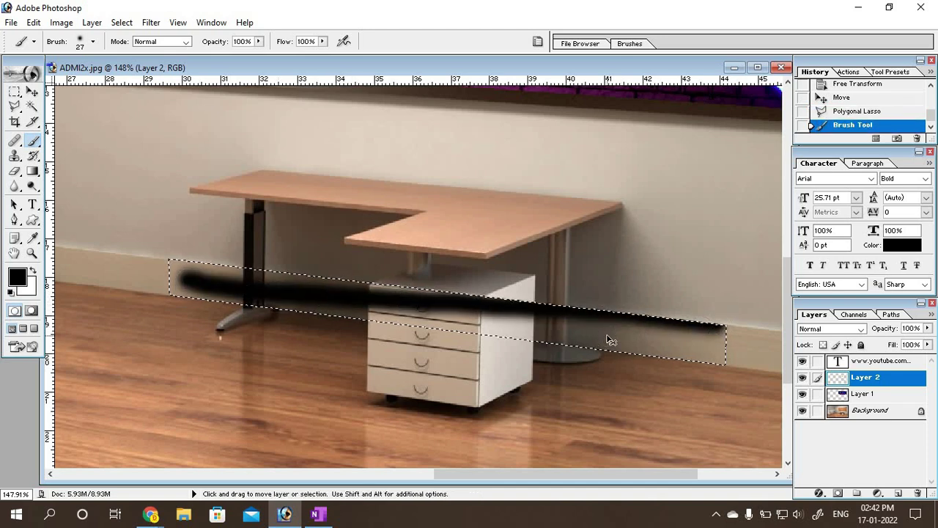
pyautogui.hotkey('ctrl', 'z')
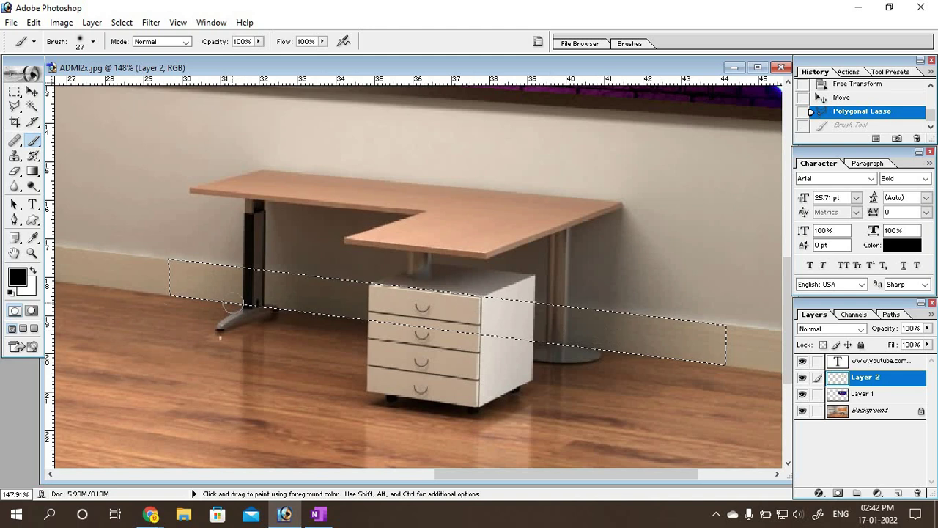
# Step: Sample the beige wall colour and try a stroke on the strip's left part, then undo it
pyautogui.click(18, 275)
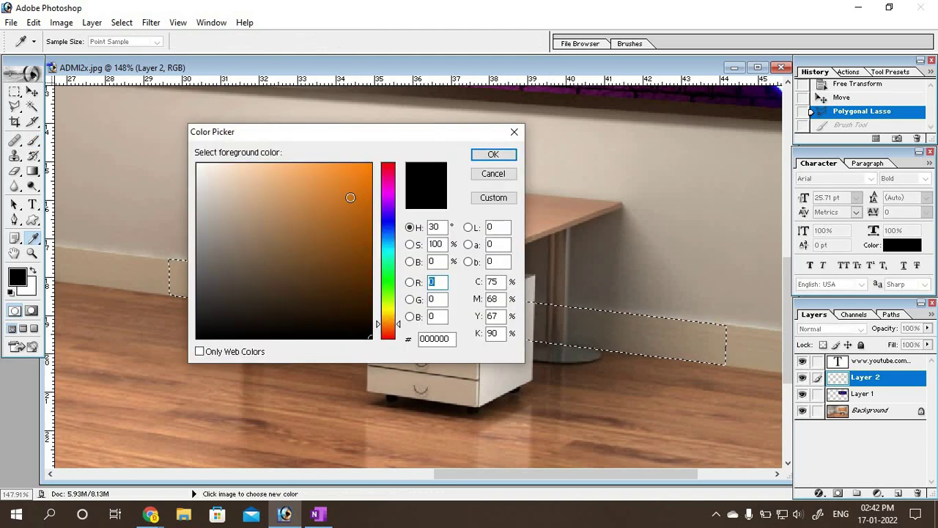
pyautogui.click(493, 154)
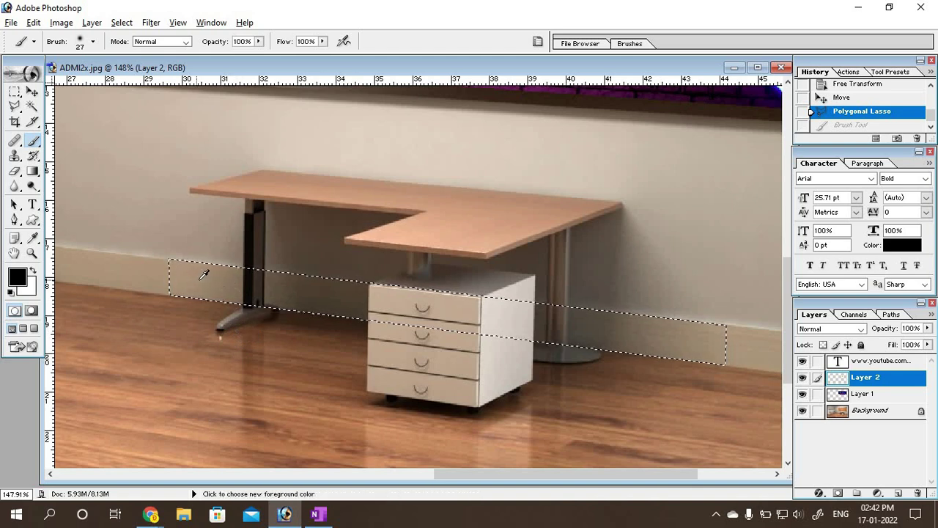
pyautogui.keyDown('alt'); pyautogui.click(200, 278); pyautogui.keyUp('alt')
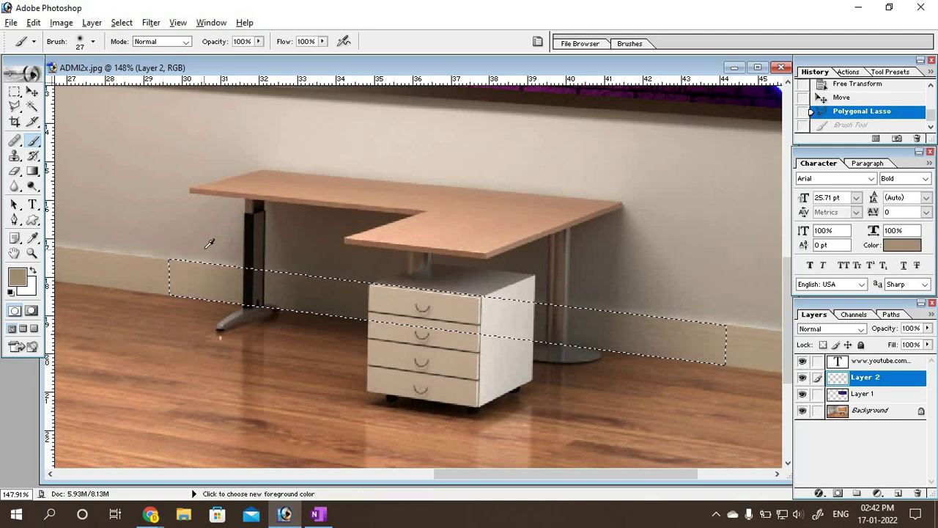
pyautogui.moveTo(257, 282); pyautogui.dragTo(237, 282)
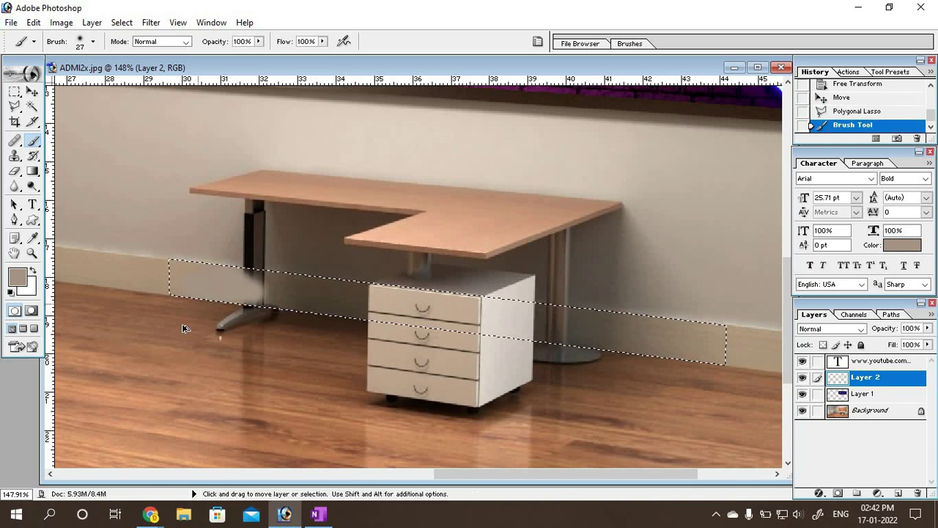
pyautogui.hotkey('ctrl', 'z')
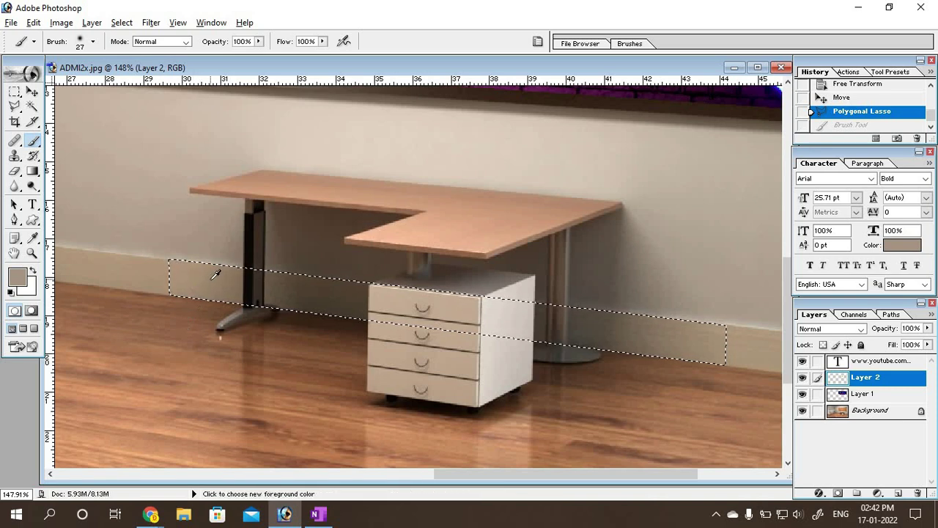
# Step: Resample a darker wall tone, paint the whole strip including the desk leg, then deselect
pyautogui.keyDown('alt'); pyautogui.click(208, 277); pyautogui.keyUp('alt')
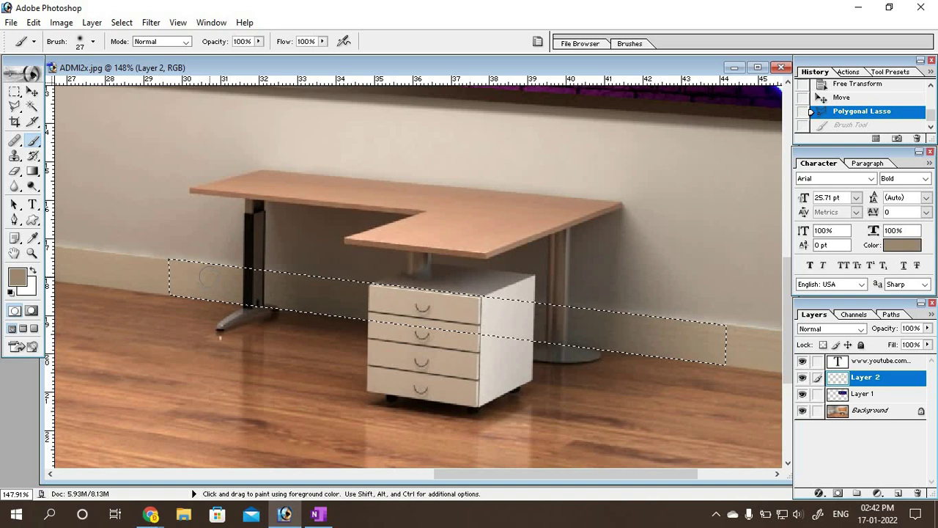
pyautogui.moveTo(208, 277)
pyautogui.mouseDown()
pyautogui.moveTo(297, 292)
pyautogui.moveTo(342, 272)
pyautogui.moveTo(317, 313)
pyautogui.mouseUp()
pyautogui.moveTo(402, 306)
pyautogui.mouseDown()
pyautogui.moveTo(539, 317)
pyautogui.moveTo(423, 335)
pyautogui.moveTo(704, 332)
pyautogui.moveTo(485, 351)
pyautogui.mouseUp()
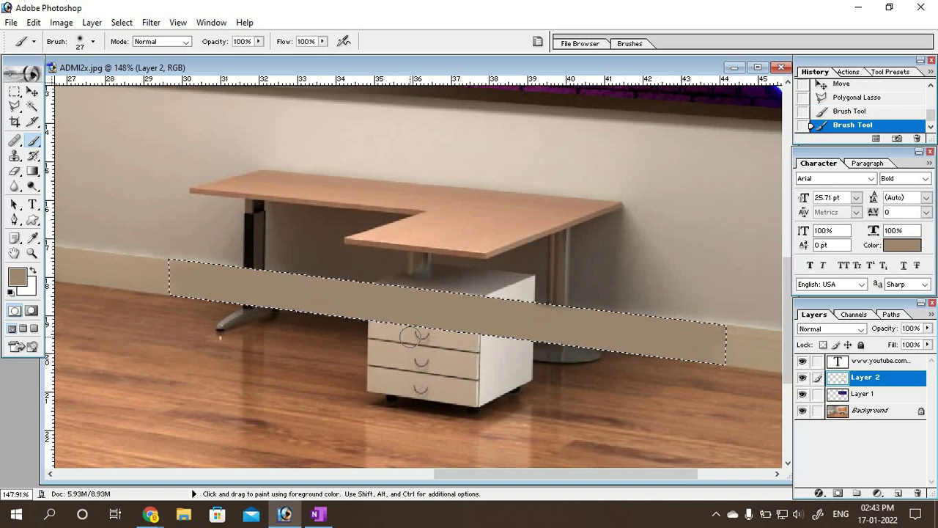
pyautogui.press('ctrl')
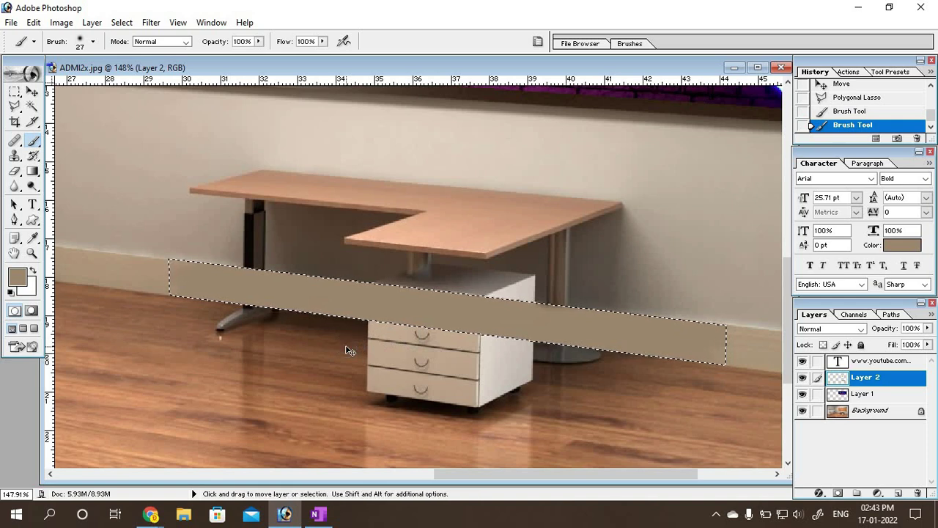
pyautogui.hotkey('ctrl', 'd')
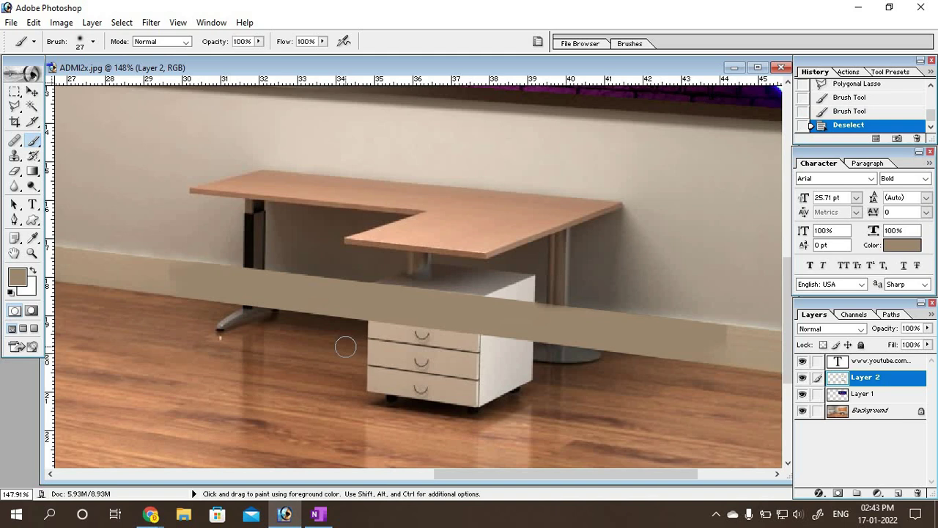
# Step: Set brush opacity to 45% and add two faint beige dabs at the band's left end
pyautogui.moveTo(459, 474); pyautogui.dragTo(473, 486)
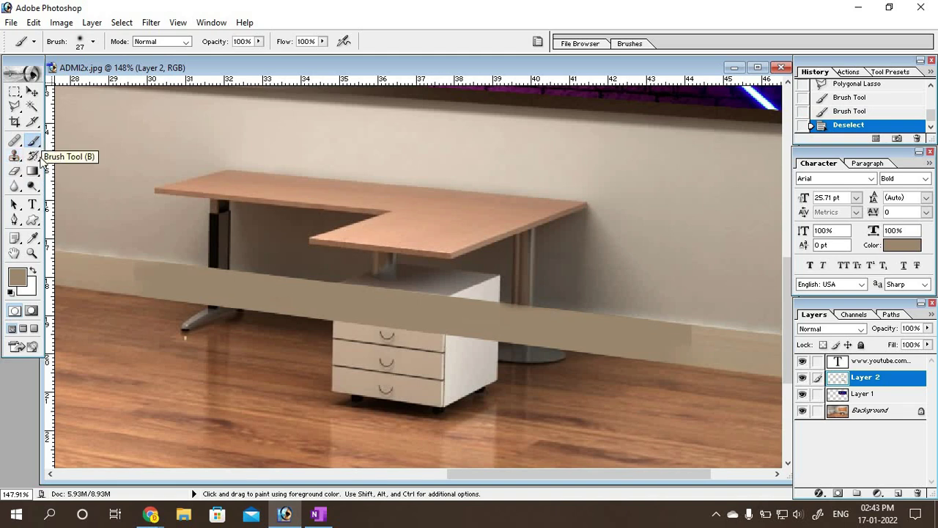
pyautogui.click(258, 42)
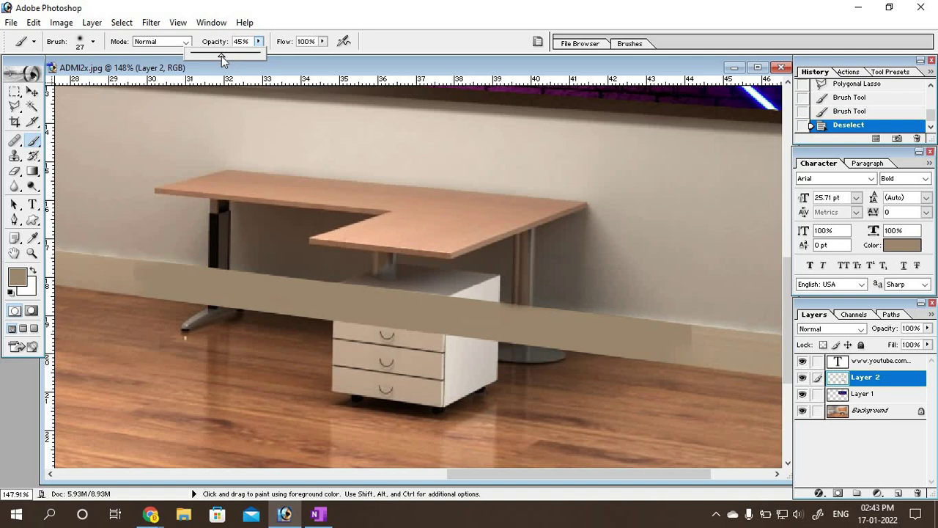
pyautogui.click(132, 274)
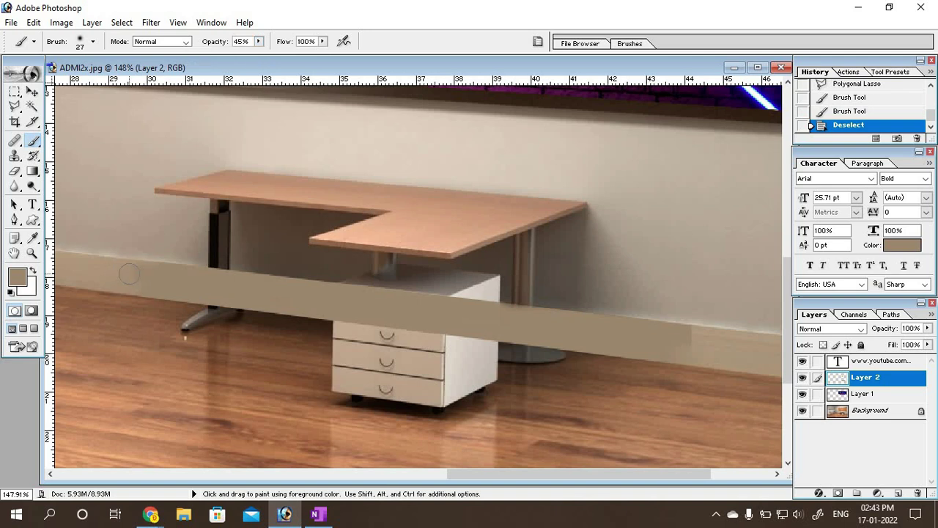
pyautogui.click(128, 273)
pyautogui.click(124, 278)
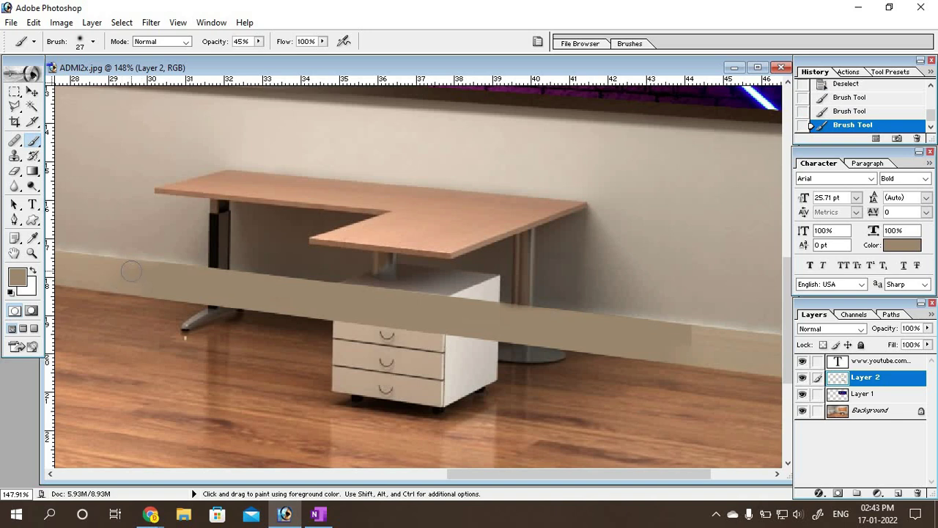
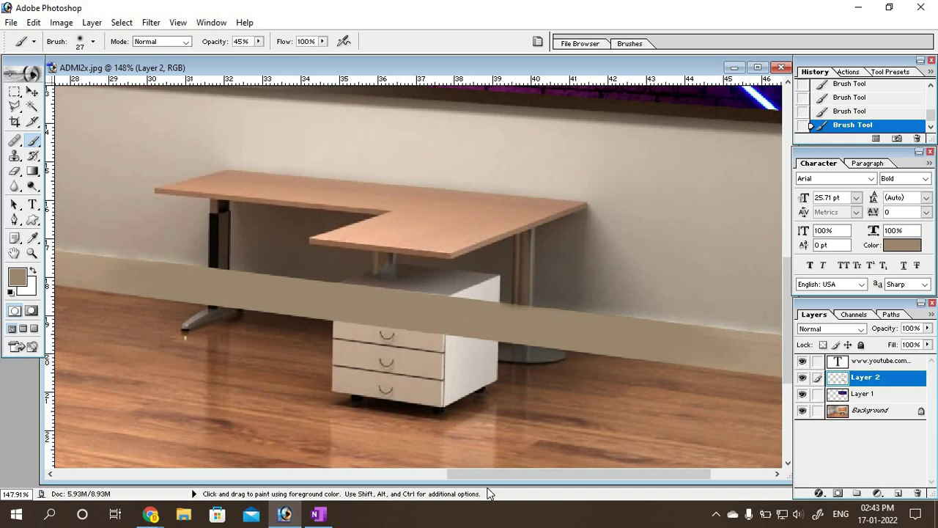
# Step: Draw a four-corner polygonal lasso selection around the wall strip behind the desk top
pyautogui.moveTo(525, 474); pyautogui.dragTo(530, 483)
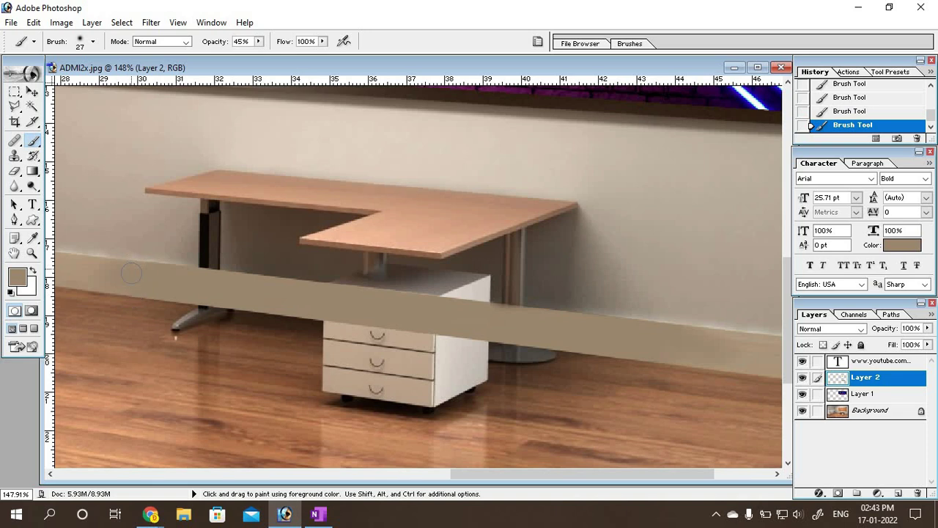
pyautogui.click(15, 109)
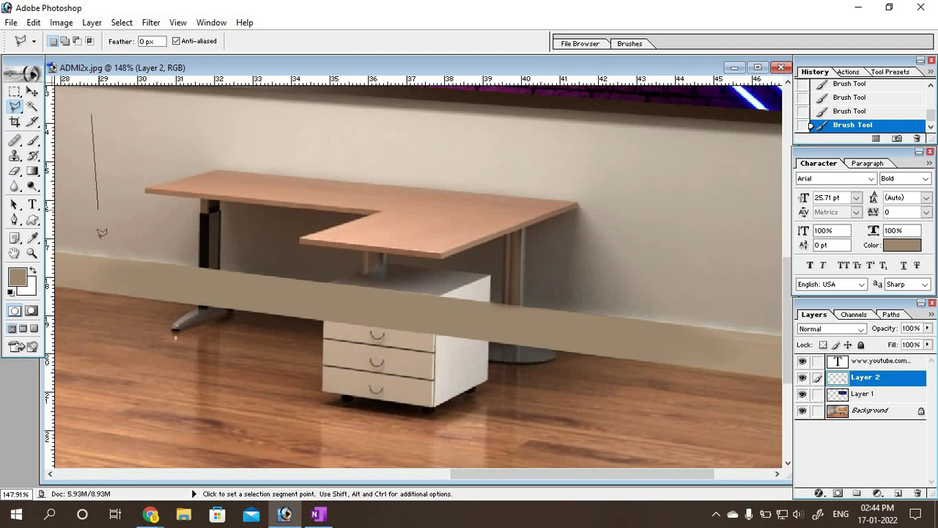
pyautogui.click(102, 256)
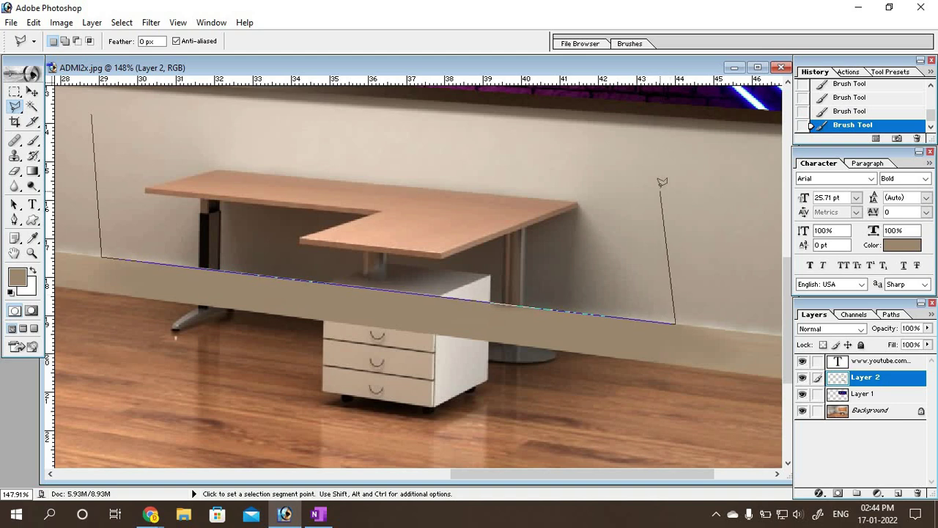
pyautogui.click(654, 152)
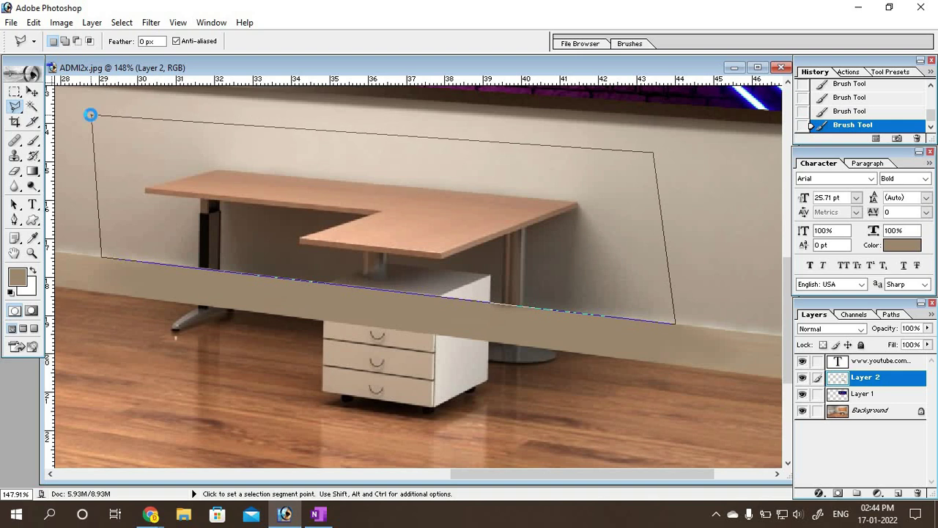
pyautogui.click(90, 115)
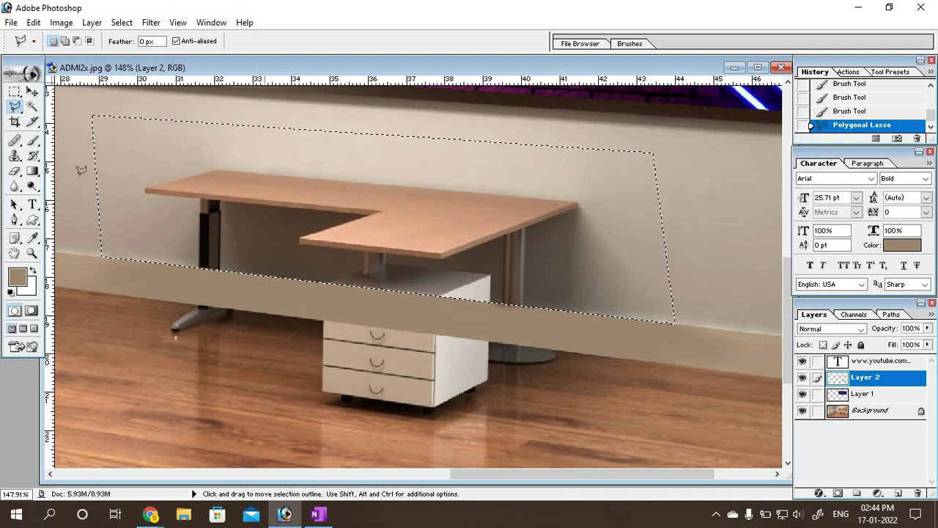
pyautogui.click(33, 141)
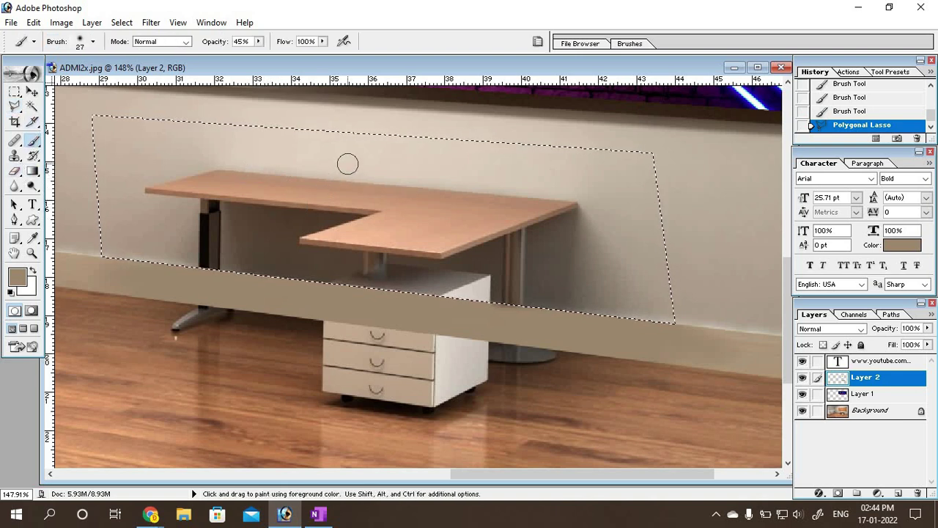
# Step: Sample the light beige wall colour and paint over the desk top at 100% opacity
pyautogui.press('alt')
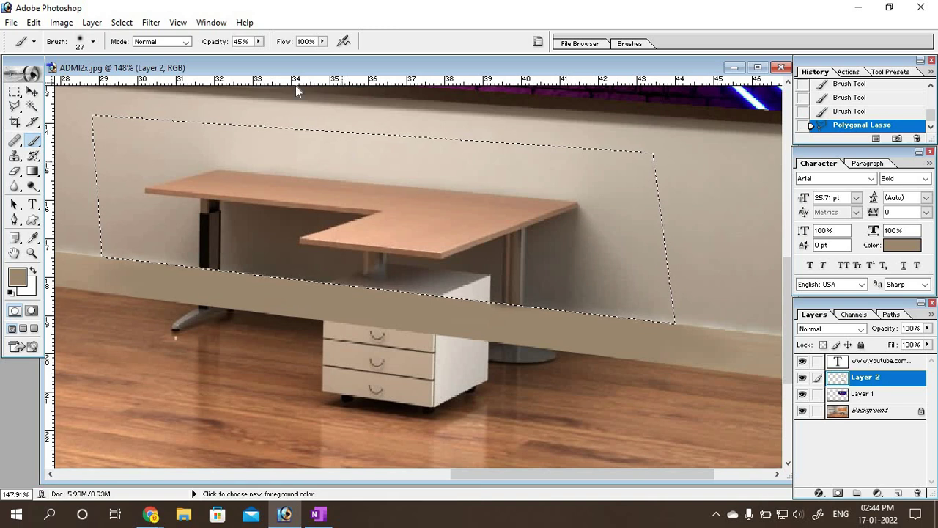
pyautogui.click(259, 41)
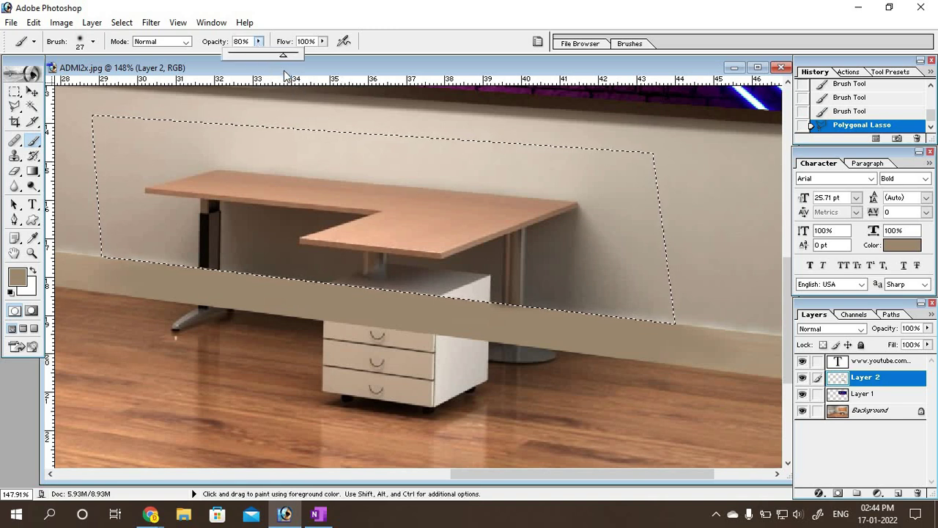
pyautogui.moveTo(286, 76); pyautogui.dragTo(294, 135)
pyautogui.press('alt')
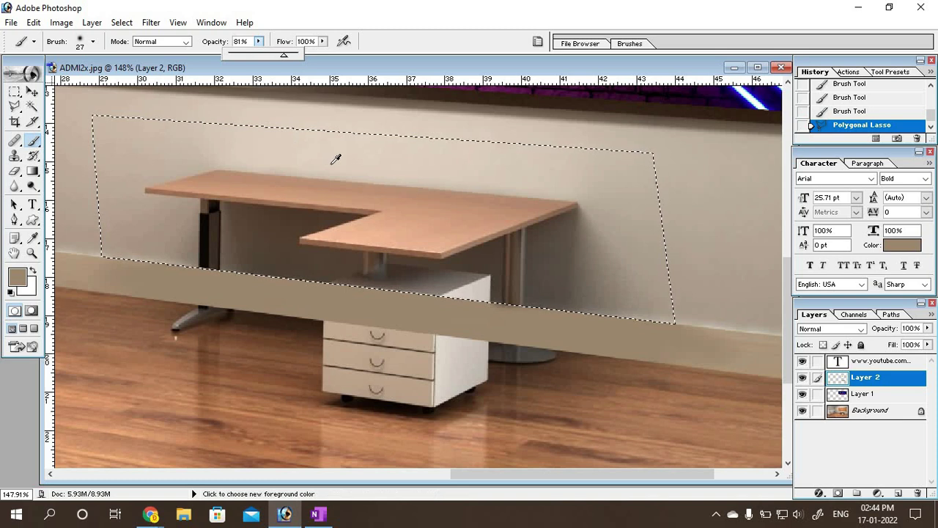
pyautogui.keyDown('alt'); pyautogui.click(331, 163); pyautogui.keyUp('alt')
pyautogui.click(258, 41)
pyautogui.moveTo(262, 55); pyautogui.dragTo(272, 56)
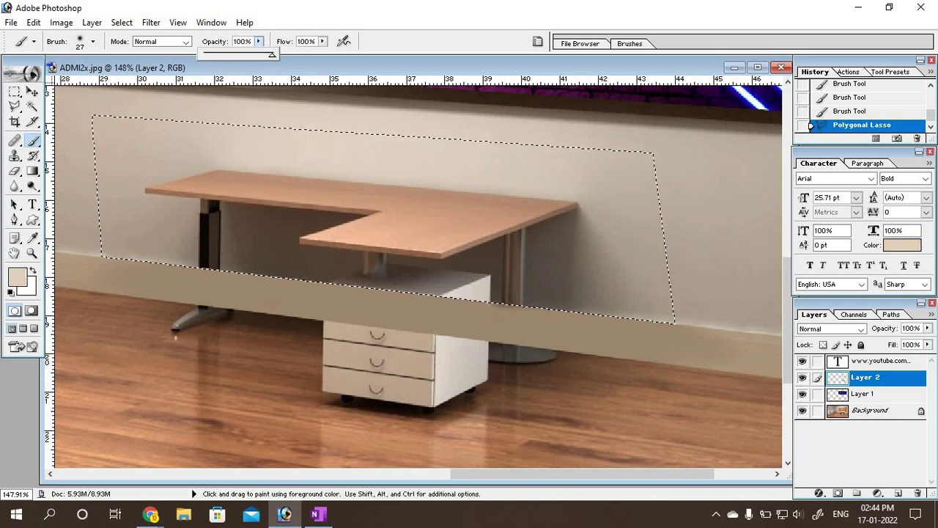
pyautogui.moveTo(326, 179)
pyautogui.mouseDown()
pyautogui.moveTo(332, 220)
pyautogui.moveTo(304, 205)
pyautogui.moveTo(286, 241)
pyautogui.moveTo(318, 266)
pyautogui.moveTo(365, 203)
pyautogui.moveTo(272, 184)
pyautogui.moveTo(294, 180)
pyautogui.moveTo(234, 163)
pyautogui.moveTo(304, 199)
pyautogui.moveTo(471, 172)
pyautogui.moveTo(429, 212)
pyautogui.moveTo(515, 197)
pyautogui.moveTo(486, 181)
pyautogui.moveTo(403, 215)
pyautogui.moveTo(429, 239)
pyautogui.moveTo(402, 241)
pyautogui.moveTo(456, 234)
pyautogui.moveTo(408, 256)
pyautogui.mouseUp()
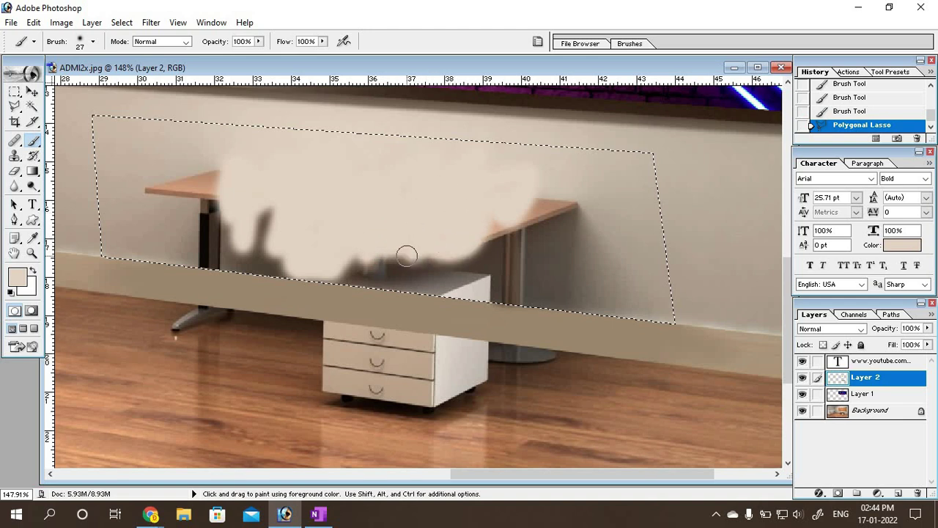
pyautogui.moveTo(339, 205)
pyautogui.mouseDown()
pyautogui.moveTo(268, 218)
pyautogui.moveTo(301, 201)
pyautogui.mouseUp()
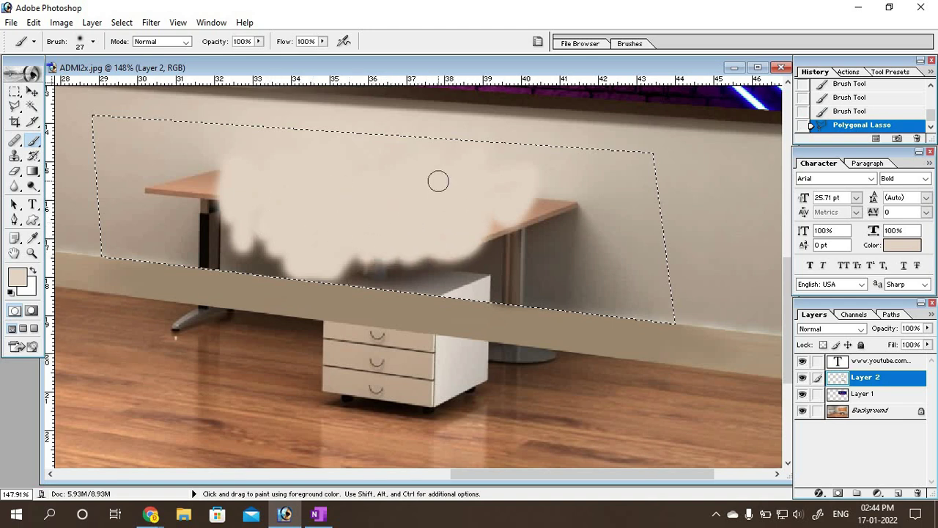
pyautogui.click(404, 181)
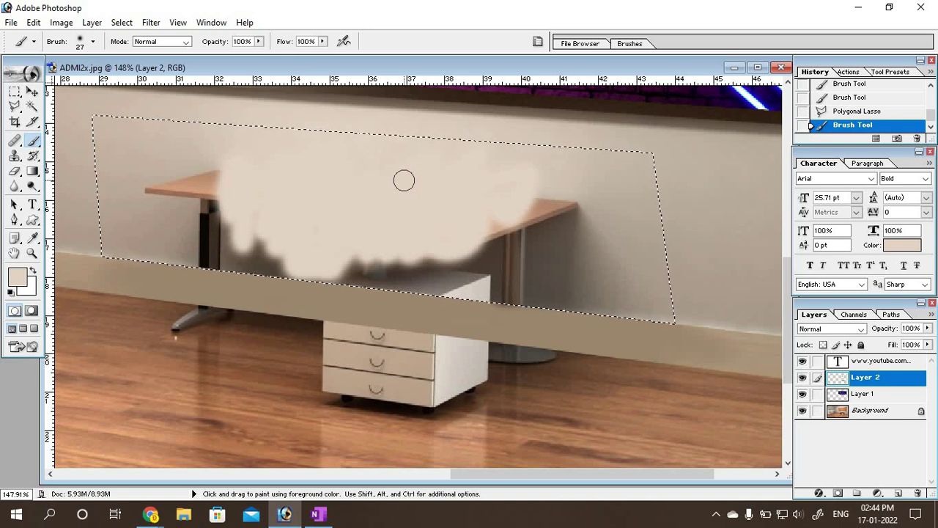
# Step: Paint over the desk's right end and leg with sampled wall and grey shadow tones
pyautogui.keyDown('alt'); pyautogui.click(568, 169); pyautogui.keyUp('alt')
pyautogui.moveTo(565, 173)
pyautogui.mouseDown()
pyautogui.moveTo(513, 246)
pyautogui.moveTo(494, 256)
pyautogui.moveTo(521, 268)
pyautogui.moveTo(549, 262)
pyautogui.moveTo(555, 223)
pyautogui.moveTo(566, 266)
pyautogui.moveTo(580, 278)
pyautogui.moveTo(496, 289)
pyautogui.moveTo(416, 273)
pyautogui.moveTo(444, 260)
pyautogui.moveTo(279, 264)
pyautogui.moveTo(224, 231)
pyautogui.moveTo(246, 248)
pyautogui.moveTo(193, 235)
pyautogui.moveTo(286, 273)
pyautogui.moveTo(532, 314)
pyautogui.moveTo(545, 286)
pyautogui.moveTo(579, 285)
pyautogui.moveTo(558, 274)
pyautogui.mouseUp()
pyautogui.keyDown('alt'); pyautogui.click(190, 239); pyautogui.keyUp('alt')
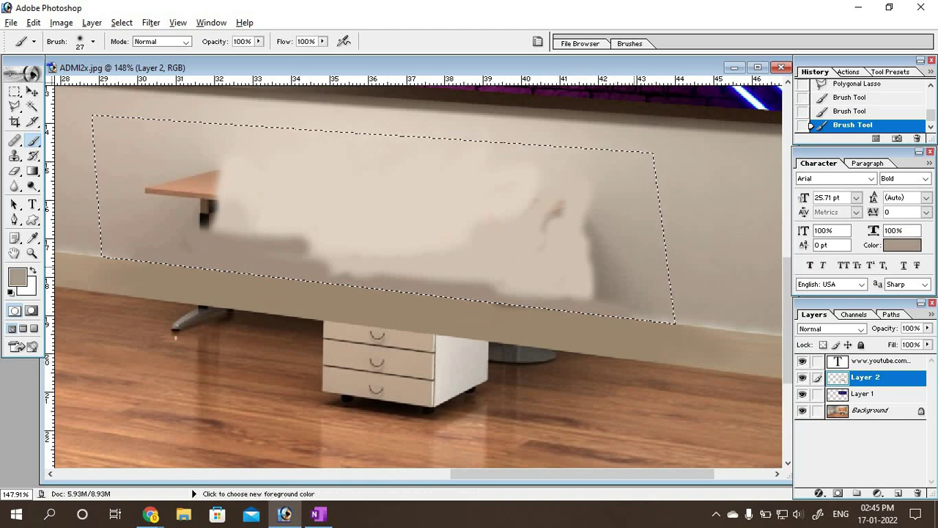
pyautogui.moveTo(612, 299); pyautogui.dragTo(598, 265)
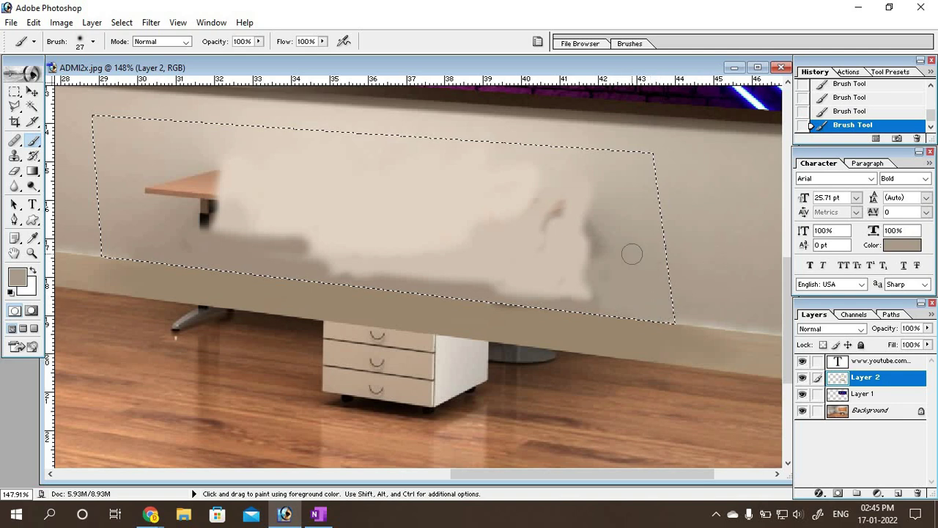
pyautogui.moveTo(597, 250); pyautogui.dragTo(592, 237)
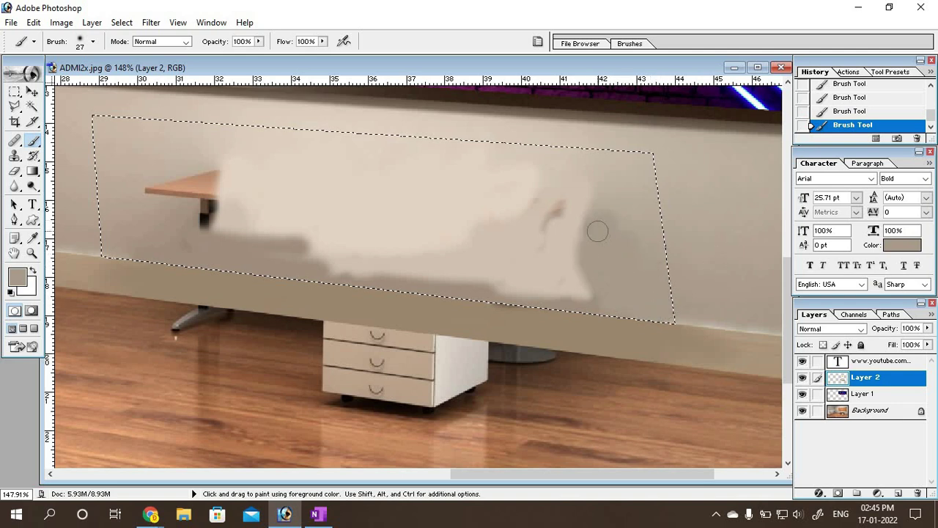
pyautogui.keyDown('alt'); pyautogui.click(639, 184); pyautogui.keyUp('alt')
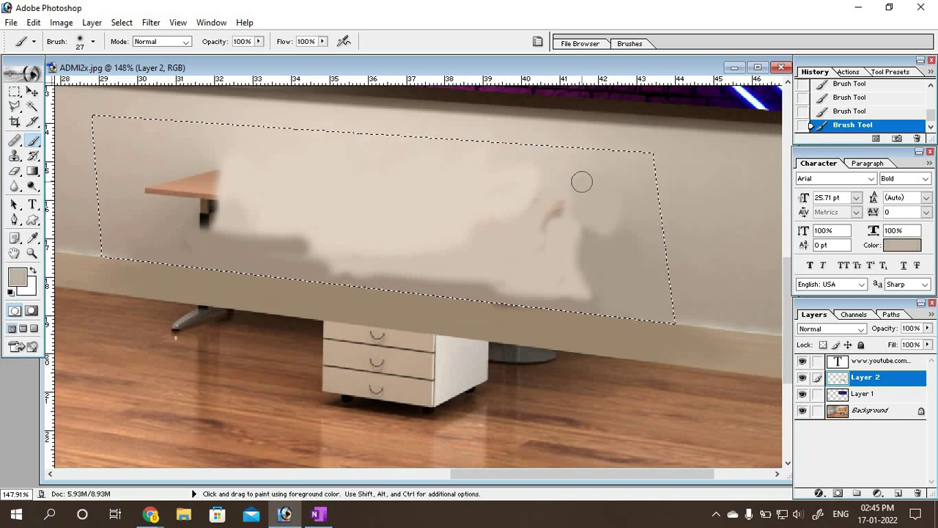
pyautogui.moveTo(583, 181); pyautogui.dragTo(588, 245)
# Step: Lower brush opacity to 52%, blend the grey patch, and undo the last dark stroke
pyautogui.click(260, 41)
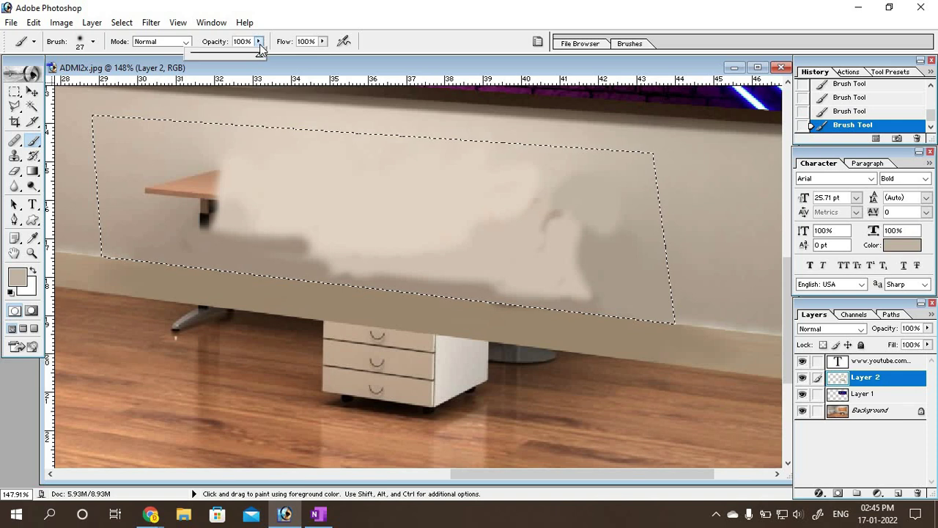
pyautogui.moveTo(259, 55); pyautogui.dragTo(217, 58)
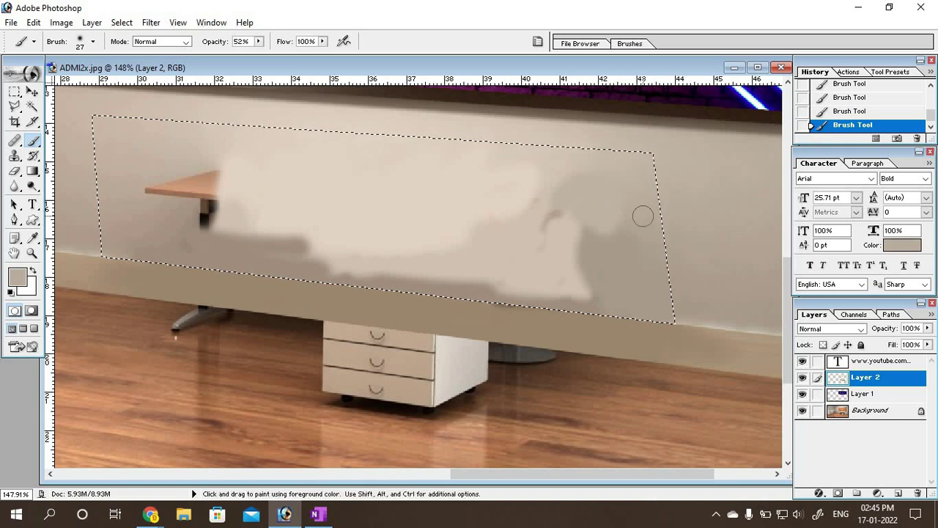
pyautogui.moveTo(575, 239); pyautogui.dragTo(571, 290)
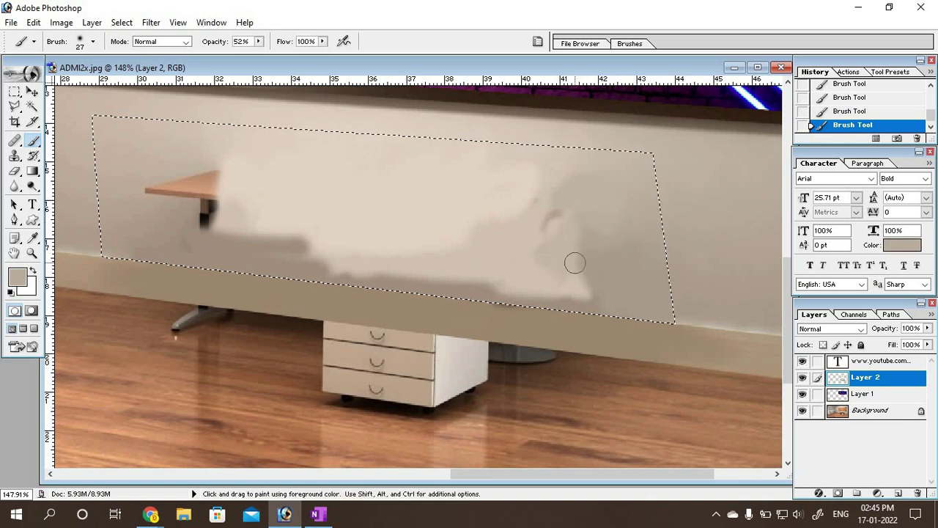
pyautogui.moveTo(574, 194)
pyautogui.mouseDown()
pyautogui.moveTo(569, 184)
pyautogui.moveTo(538, 192)
pyautogui.moveTo(550, 179)
pyautogui.mouseUp()
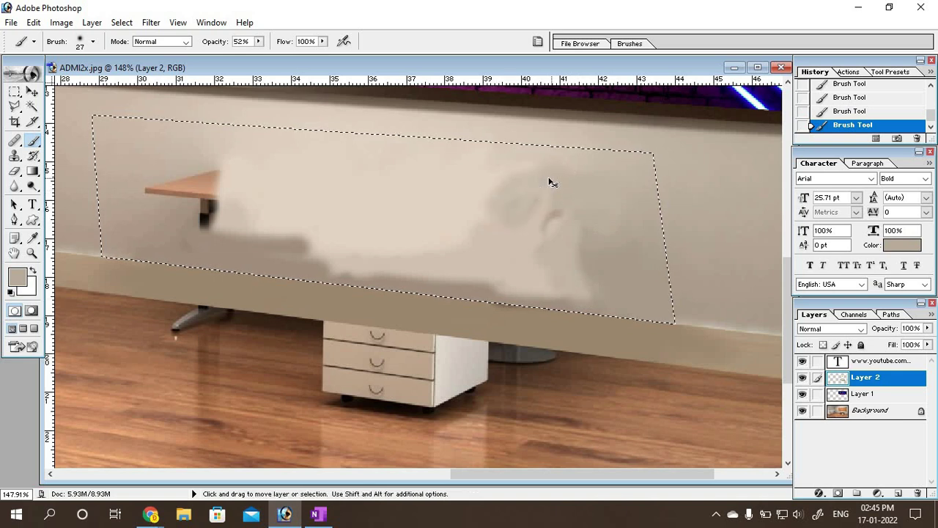
pyautogui.hotkey('ctrl', 'z')
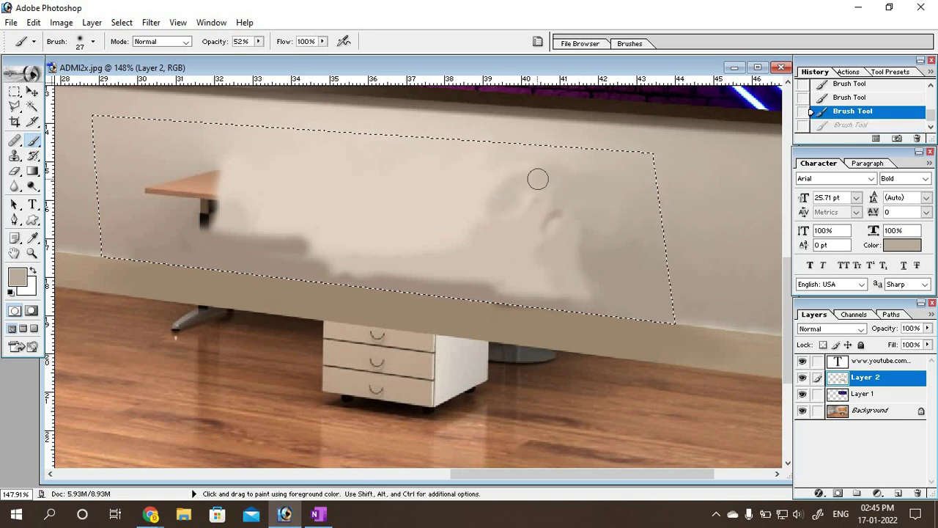
# Step: Clone plain wall texture from the upper left onto the area beside the desk's left end
pyautogui.click(14, 155)
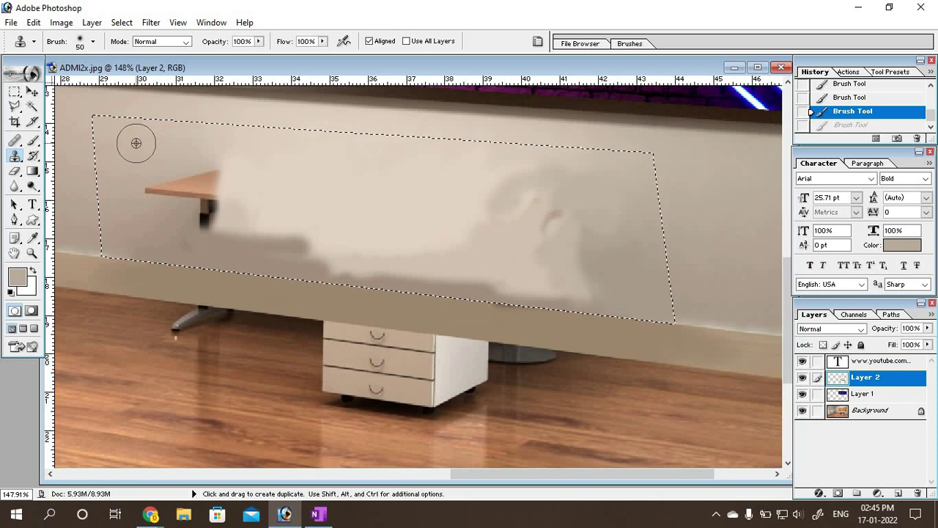
pyautogui.press('alt')
pyautogui.keyDown('alt'); pyautogui.click(150, 157); pyautogui.keyUp('alt')
pyautogui.click(156, 189)
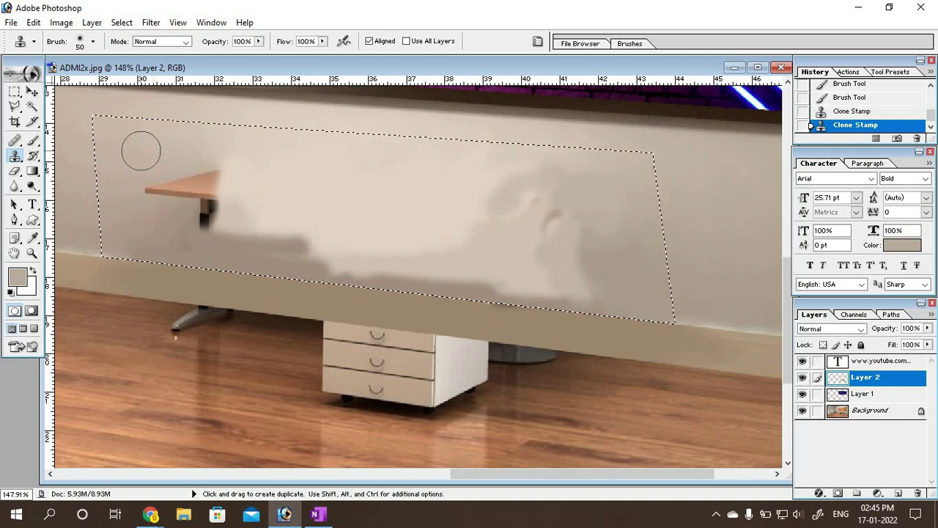
pyautogui.press('alt')
pyautogui.click(142, 179)
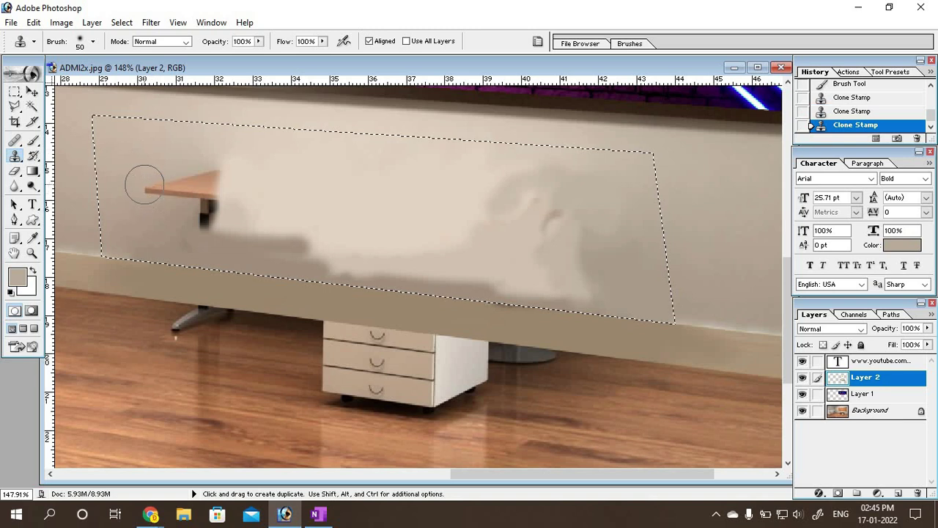
# Step: Paint out the orange table's left edge with wall colour at 99% brush opacity
pyautogui.click(33, 143)
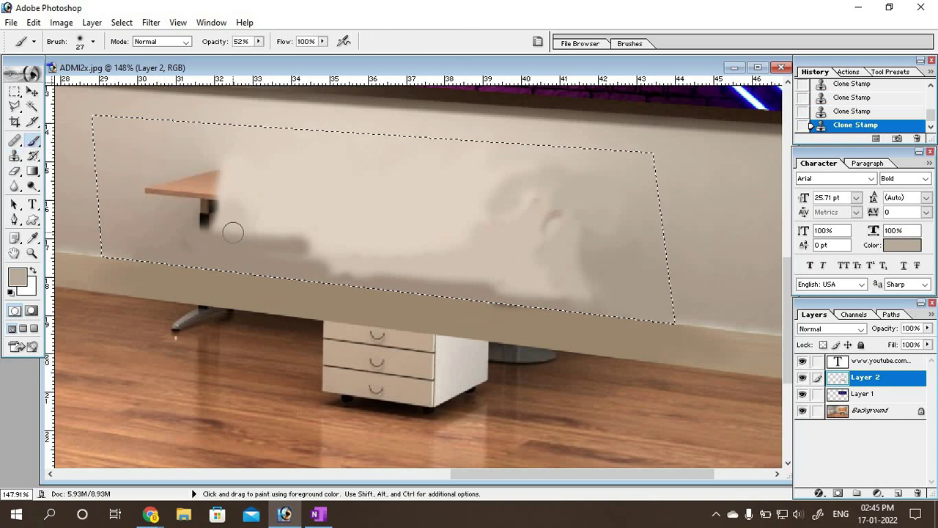
pyautogui.click(148, 194)
pyautogui.click(154, 190)
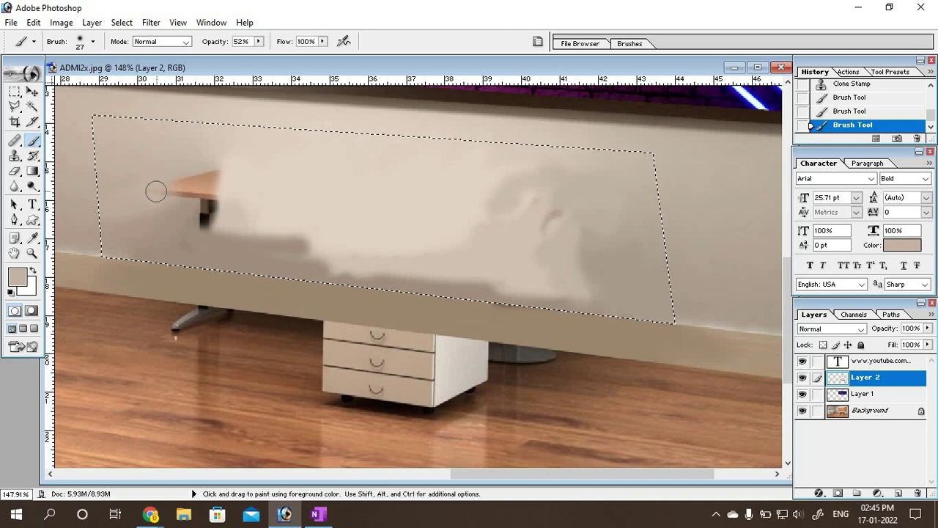
pyautogui.moveTo(153, 188)
pyautogui.mouseDown()
pyautogui.moveTo(188, 183)
pyautogui.moveTo(172, 193)
pyautogui.mouseUp()
pyautogui.click(259, 42)
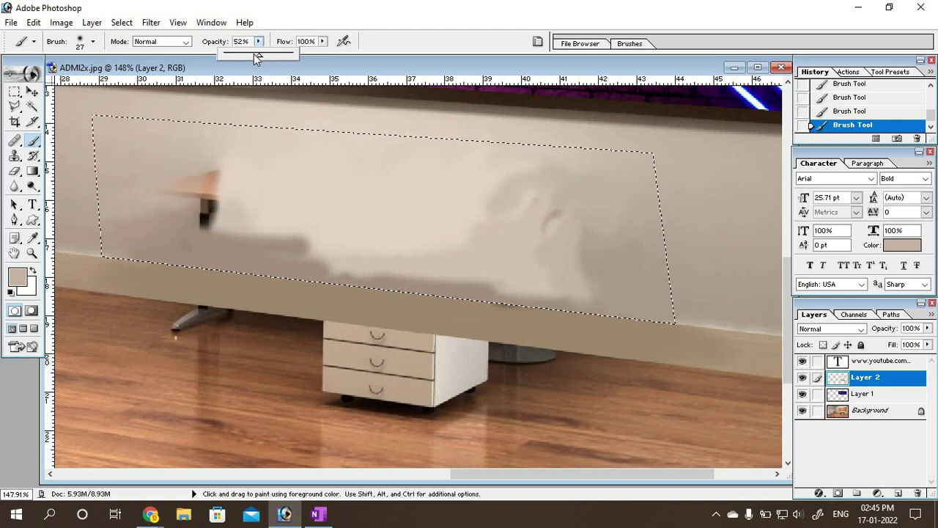
pyautogui.moveTo(258, 55); pyautogui.dragTo(291, 55)
pyautogui.click(143, 194)
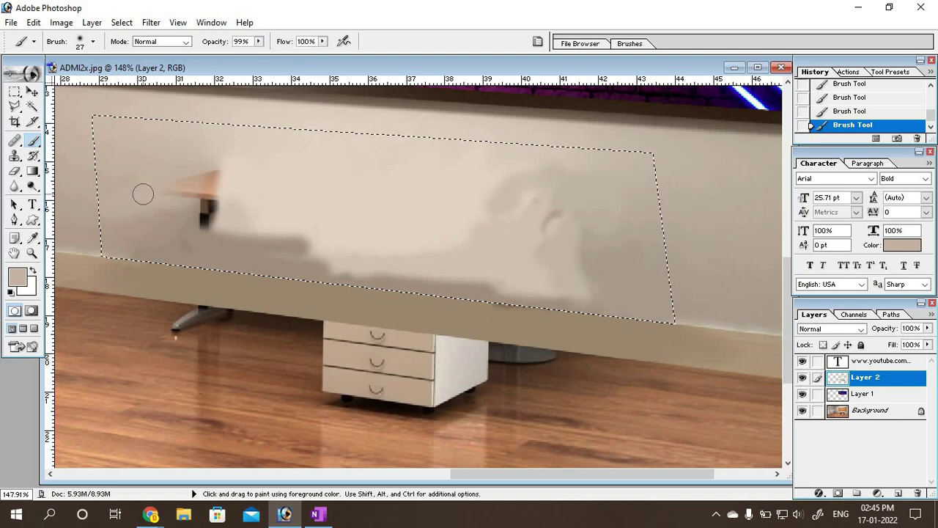
pyautogui.moveTo(188, 183)
pyautogui.mouseDown()
pyautogui.moveTo(162, 205)
pyautogui.moveTo(204, 226)
pyautogui.moveTo(193, 207)
pyautogui.mouseUp()
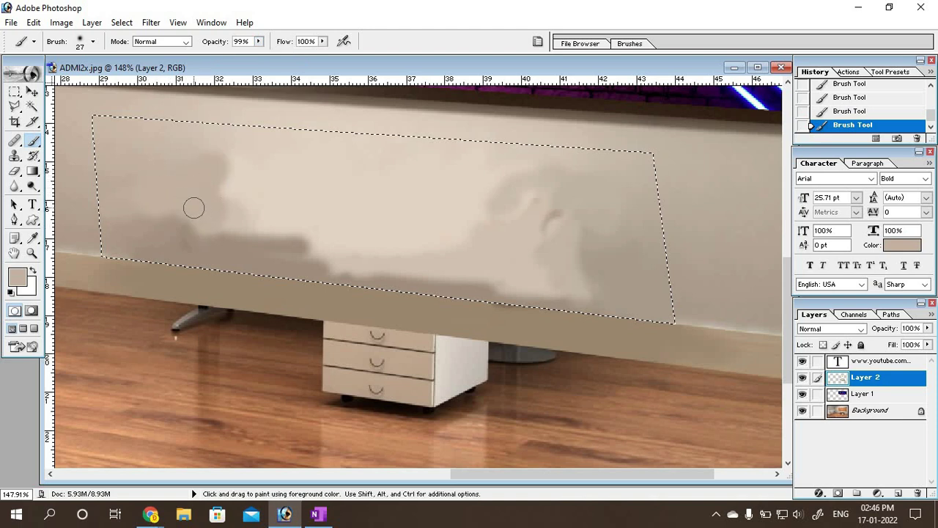
# Step: With a darker wall tone at 42% opacity and size 70, soften the lower wall shadows
pyautogui.keyDown('alt'); pyautogui.click(637, 240); pyautogui.keyUp('alt')
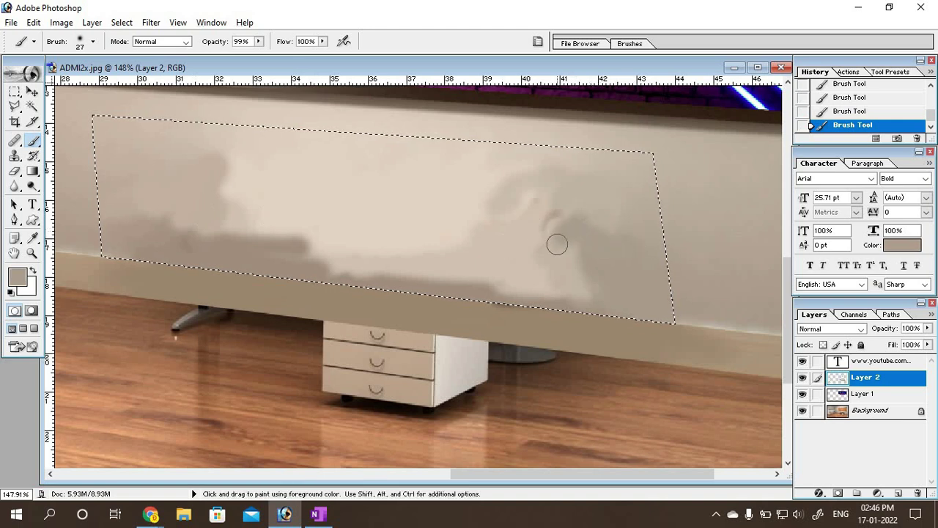
pyautogui.moveTo(324, 261); pyautogui.dragTo(622, 306)
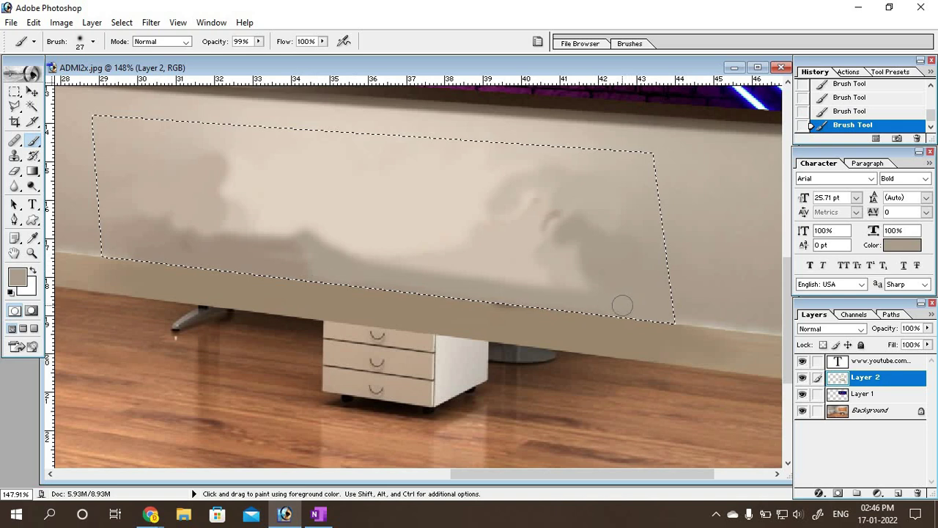
pyautogui.moveTo(260, 43); pyautogui.dragTo(226, 66)
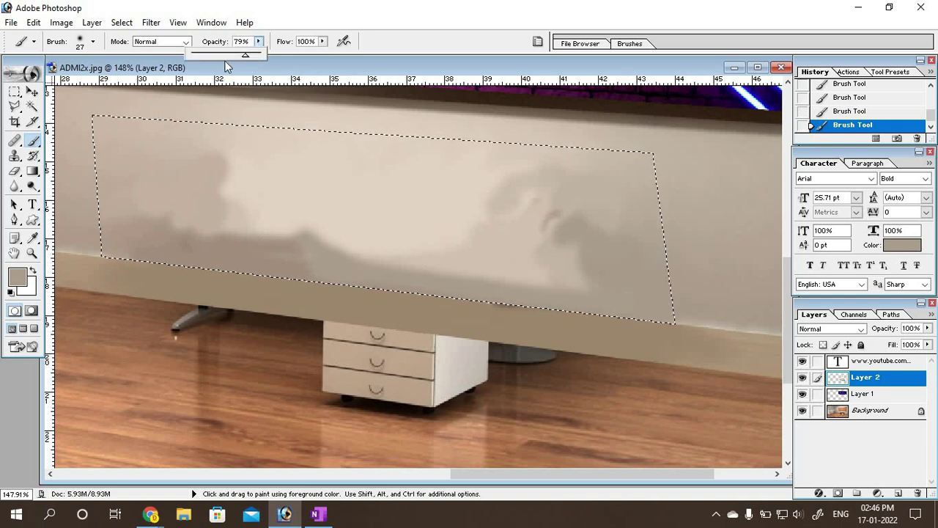
pyautogui.click(254, 204)
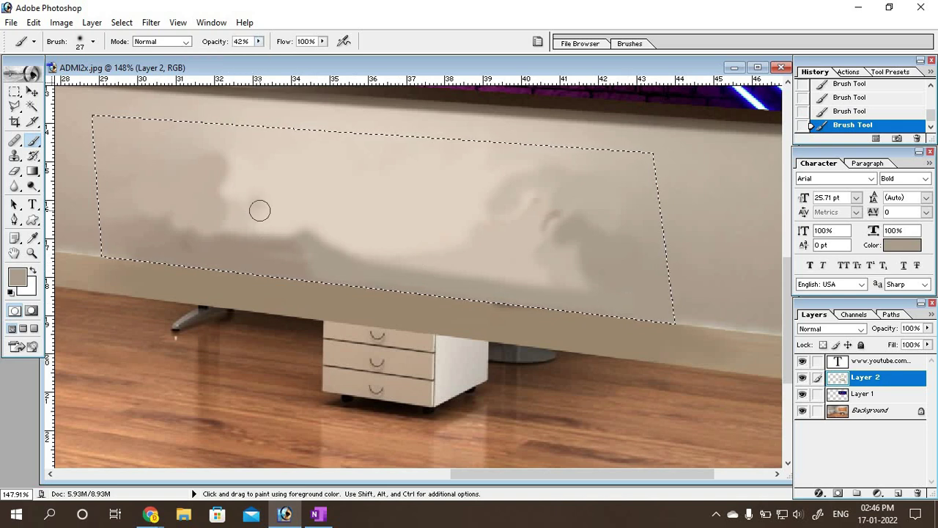
pyautogui.press(']')
pyautogui.press(']')
pyautogui.press(']')
pyautogui.press(']')
pyautogui.press(']')
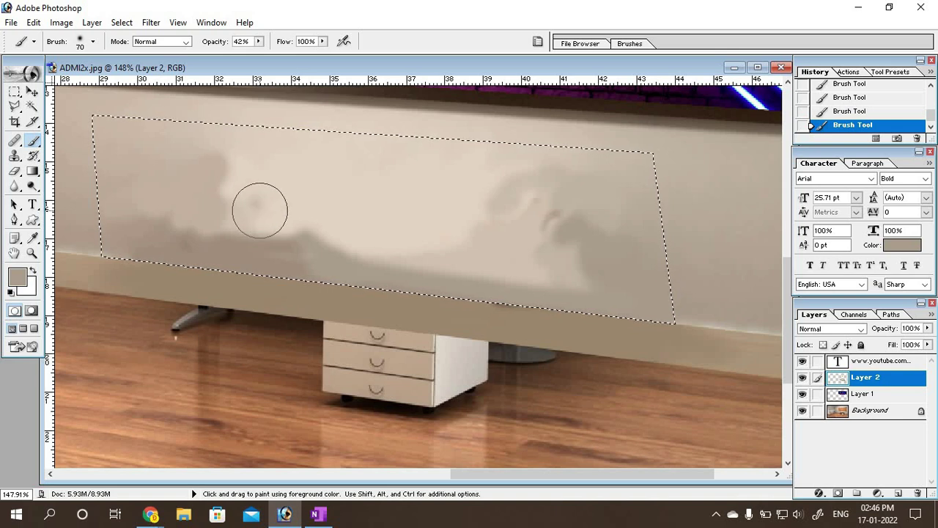
pyautogui.moveTo(179, 219); pyautogui.dragTo(539, 275)
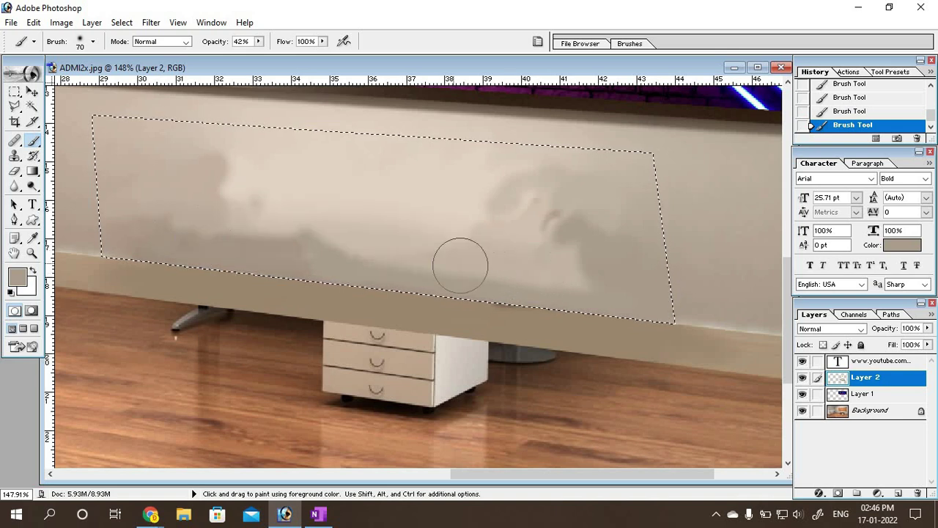
pyautogui.moveTo(255, 236); pyautogui.dragTo(580, 293)
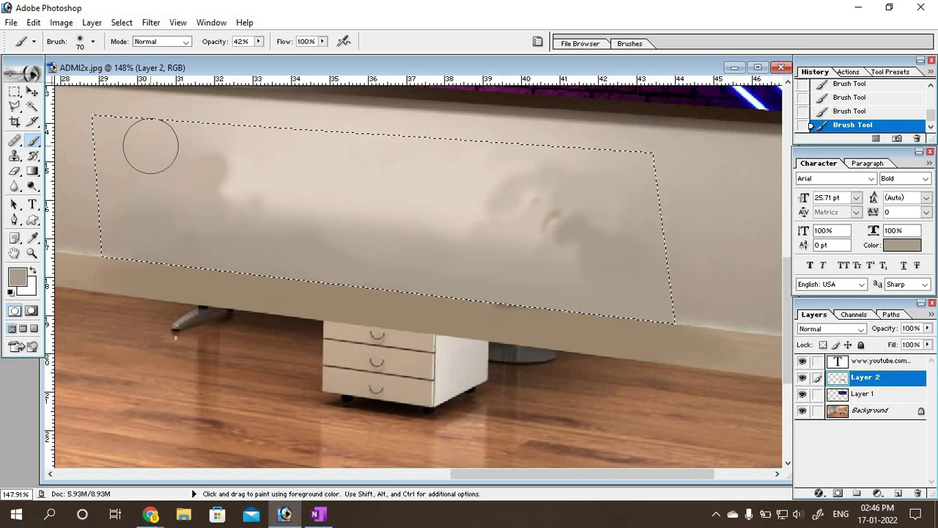
# Step: Sample lighter beige and even out the upper wall, smudges, and lower band
pyautogui.keyDown('alt'); pyautogui.click(298, 132); pyautogui.keyUp('alt')
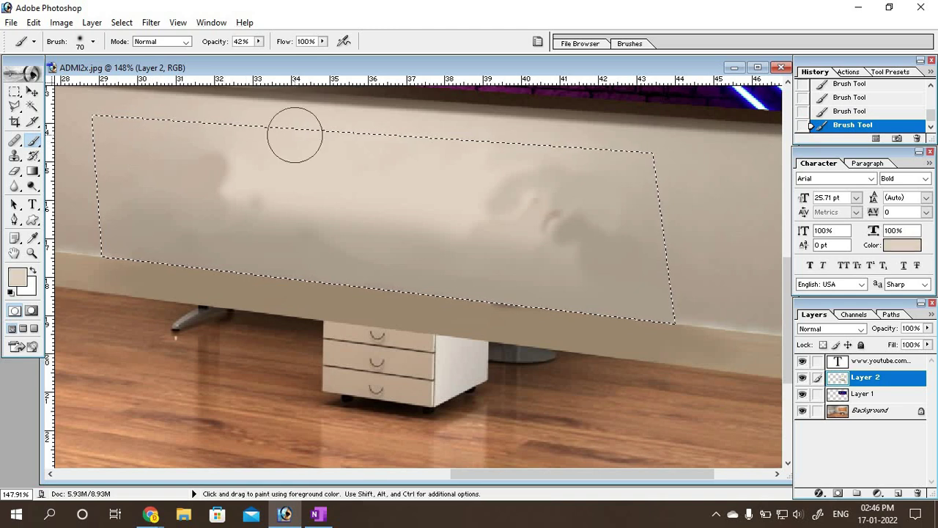
pyautogui.keyDown('alt'); pyautogui.click(168, 122); pyautogui.keyUp('alt')
pyautogui.moveTo(176, 130); pyautogui.dragTo(437, 159)
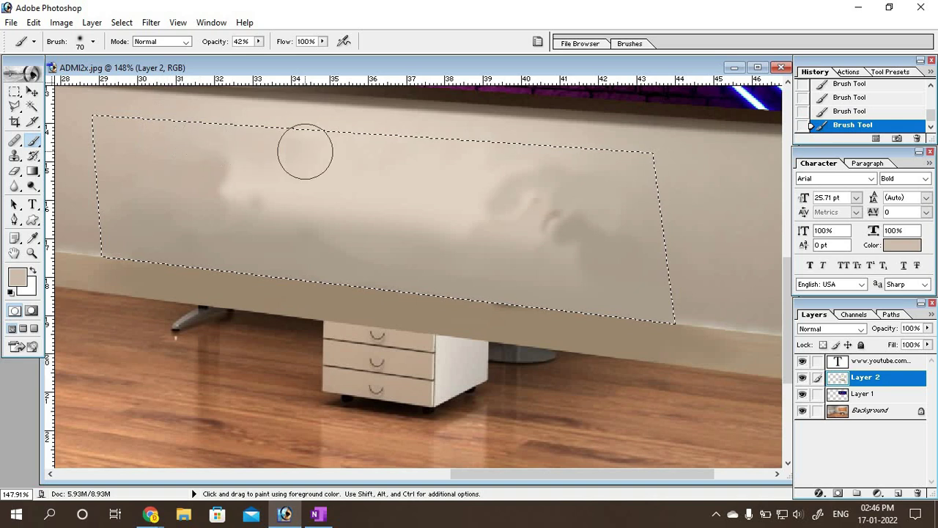
pyautogui.moveTo(729, 282); pyautogui.dragTo(564, 242)
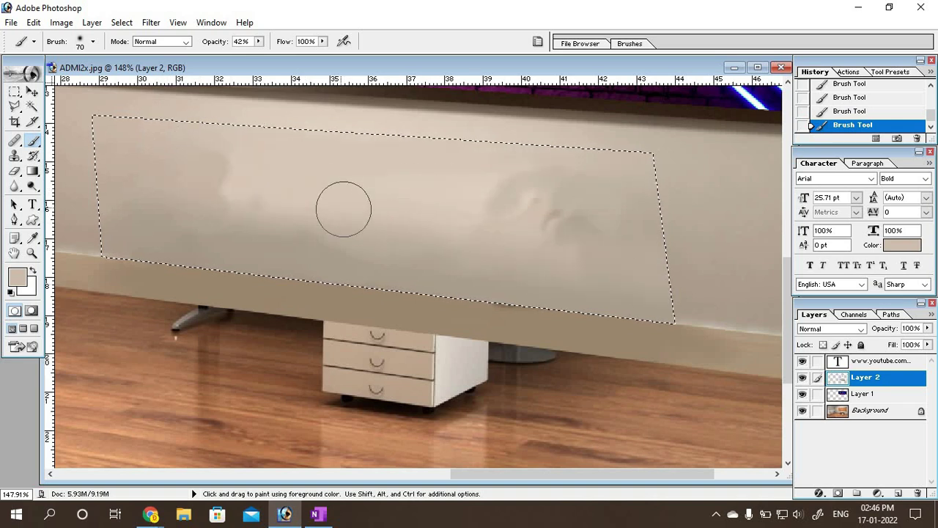
pyautogui.moveTo(178, 195); pyautogui.dragTo(624, 220)
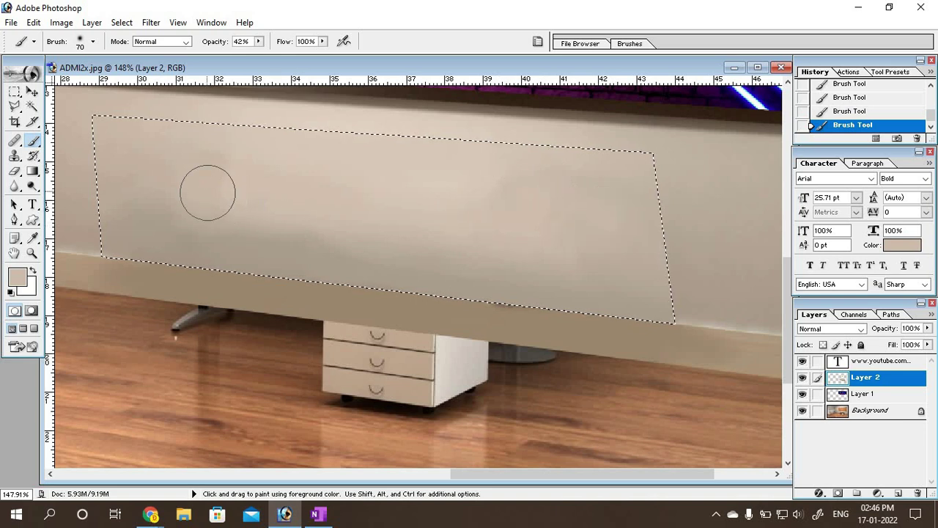
pyautogui.moveTo(196, 181); pyautogui.dragTo(520, 191)
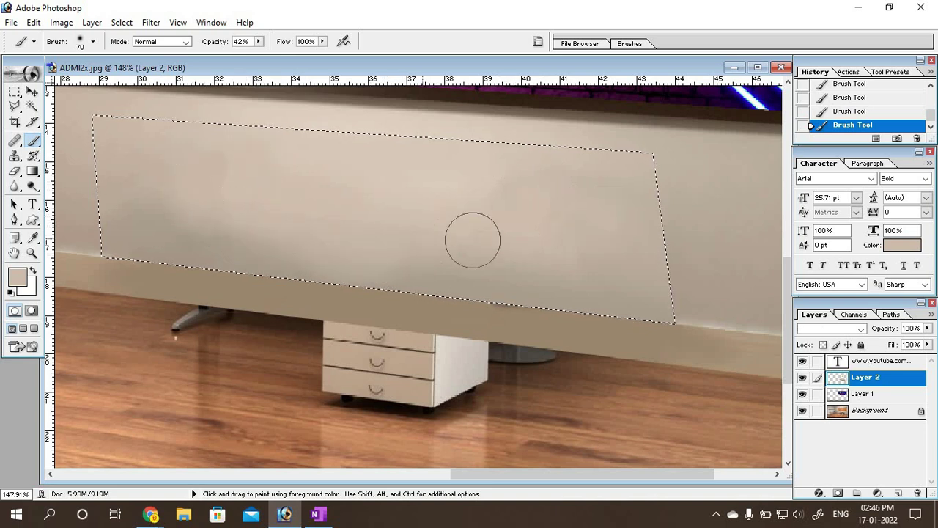
pyautogui.moveTo(281, 240)
pyautogui.mouseDown()
pyautogui.moveTo(345, 266)
pyautogui.moveTo(387, 267)
pyautogui.moveTo(344, 269)
pyautogui.mouseUp()
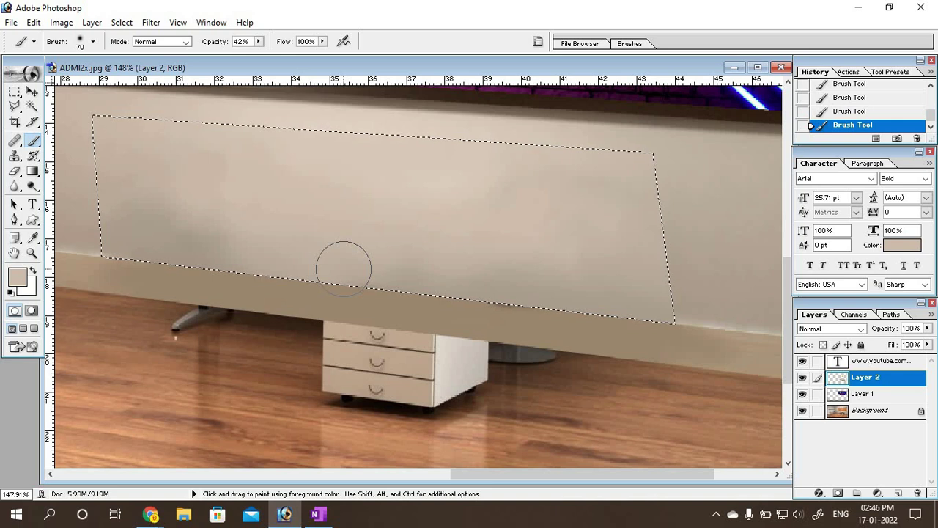
pyautogui.moveTo(343, 269); pyautogui.dragTo(236, 243)
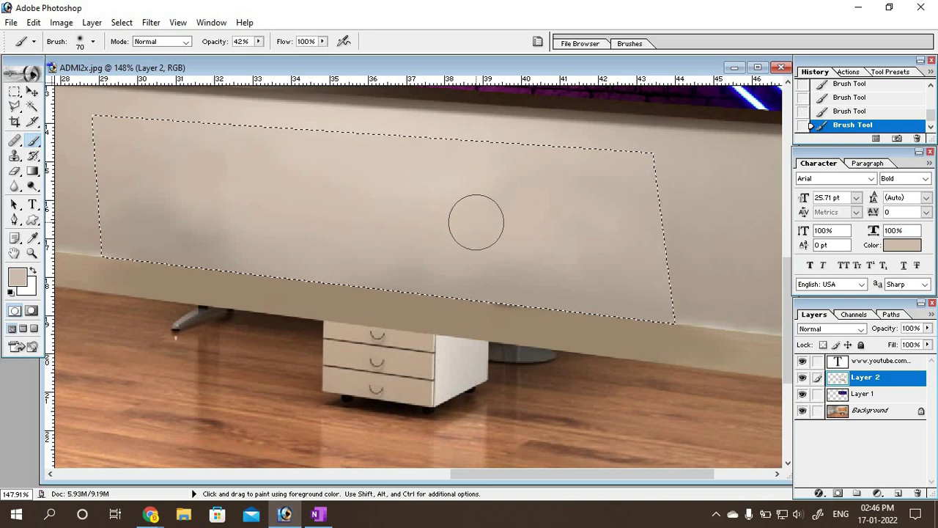
# Step: Resize the brush up and down with bracket keys, settling on a tiny 9 px tip
pyautogui.press(']')
pyautogui.press(']')
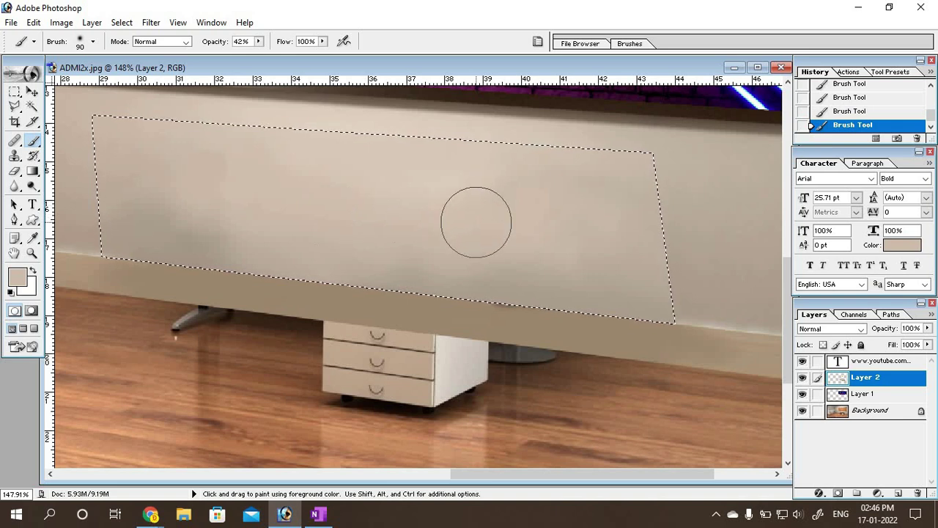
pyautogui.press(']')
pyautogui.press(']')
pyautogui.press(']')
pyautogui.press(']')
pyautogui.press(']')
pyautogui.press(']')
pyautogui.press(']')
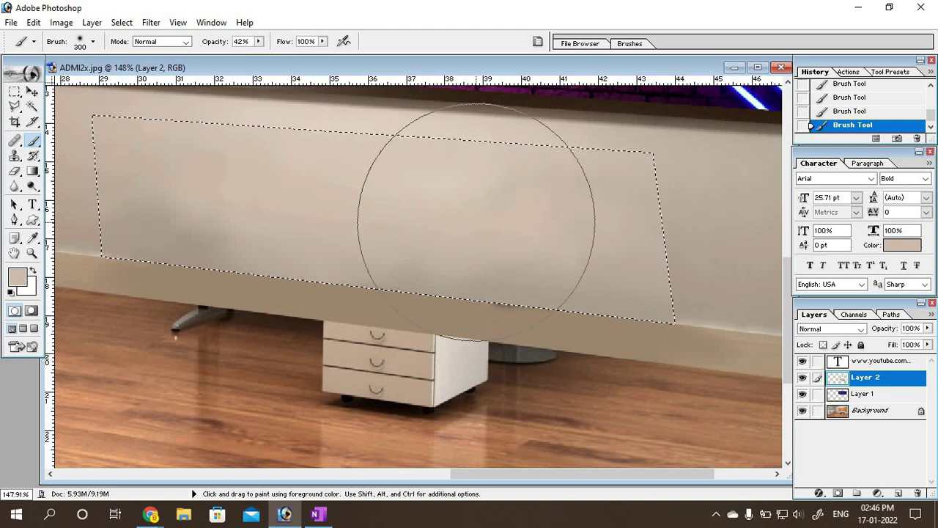
pyautogui.press('[')
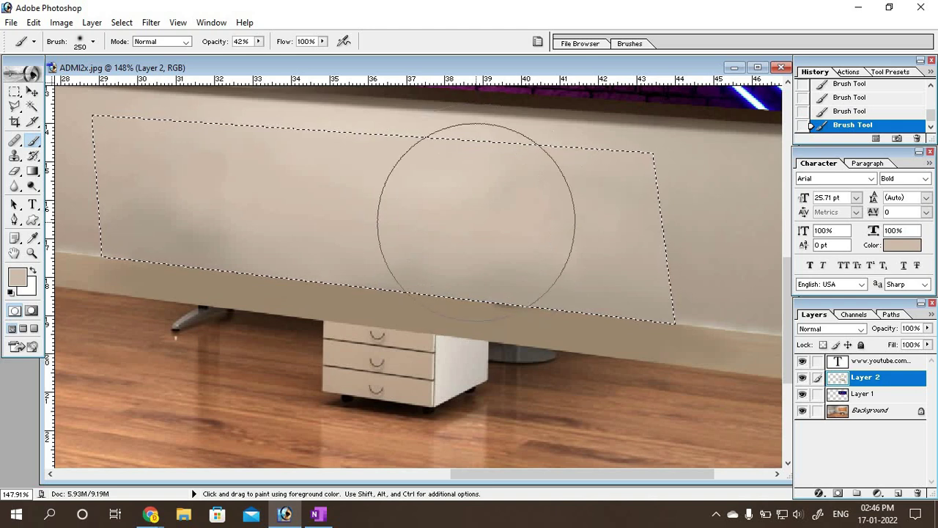
pyautogui.press('[')
pyautogui.press('[')
pyautogui.press('[')
pyautogui.press('[')
pyautogui.press('[')
pyautogui.press('[')
pyautogui.press('[')
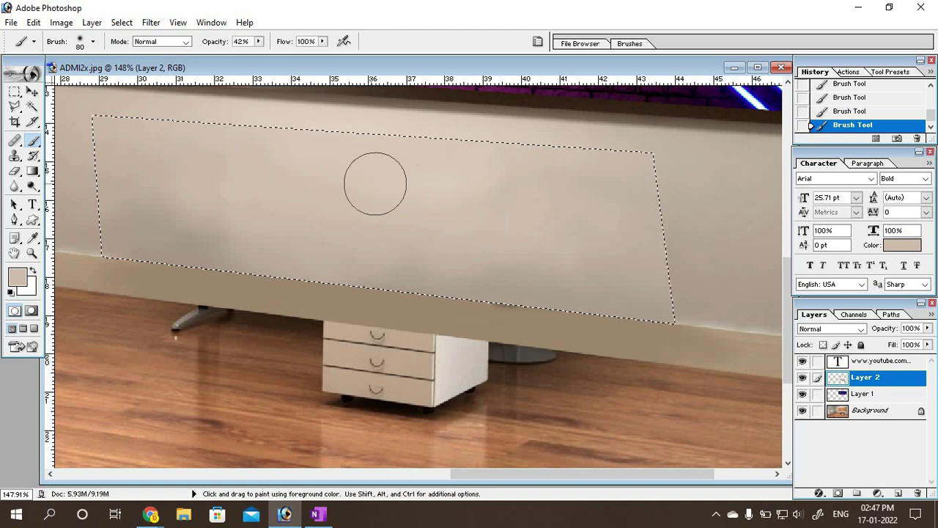
pyautogui.press(']')
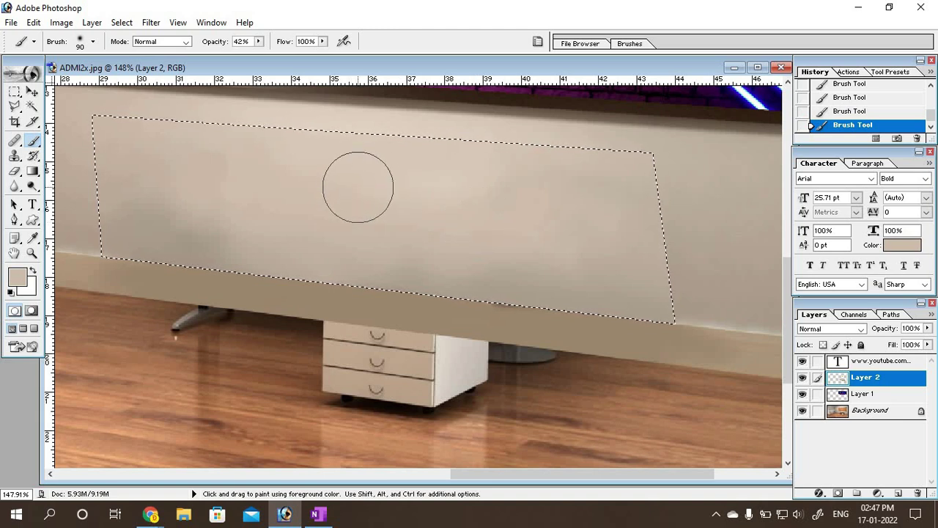
pyautogui.press(']')
pyautogui.press(']')
pyautogui.press(']')
pyautogui.press(']')
pyautogui.press('[')
pyautogui.press('[')
pyautogui.press('[')
pyautogui.press('[')
pyautogui.press('[')
pyautogui.press('[')
pyautogui.press('[')
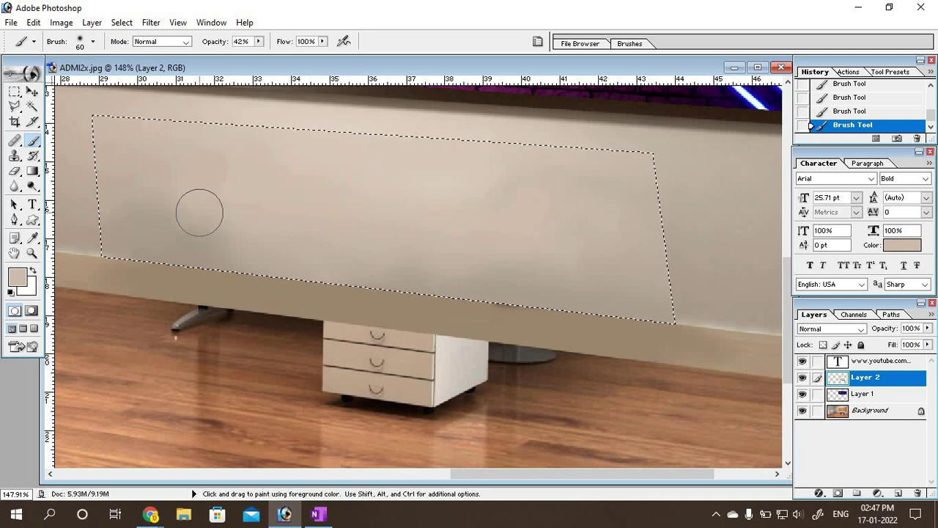
pyautogui.moveTo(617, 475); pyautogui.dragTo(621, 482)
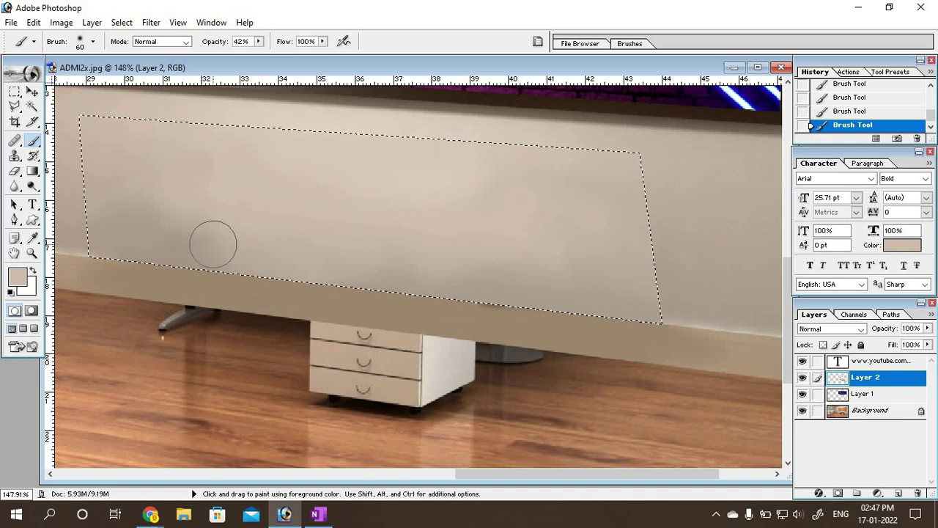
pyautogui.press('[')
pyautogui.press('[')
pyautogui.press('[')
pyautogui.press('[')
pyautogui.press('[')
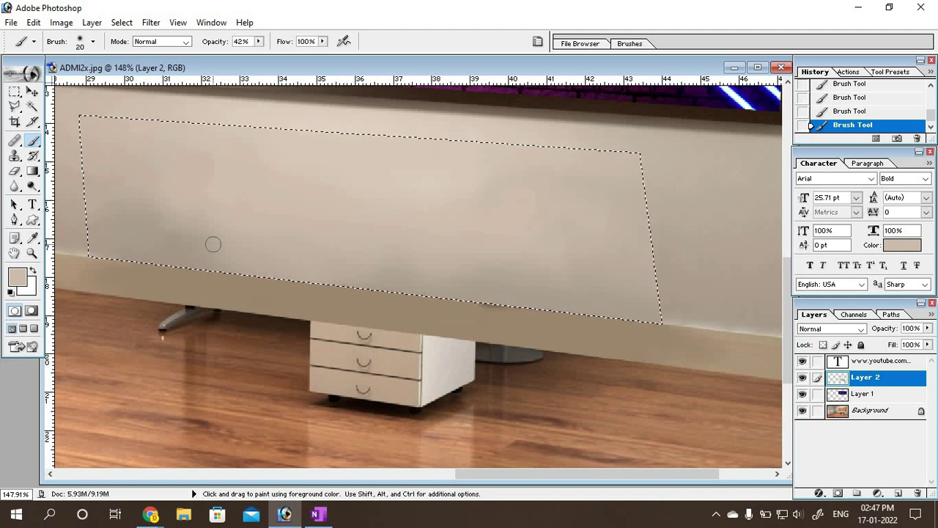
pyautogui.press('[')
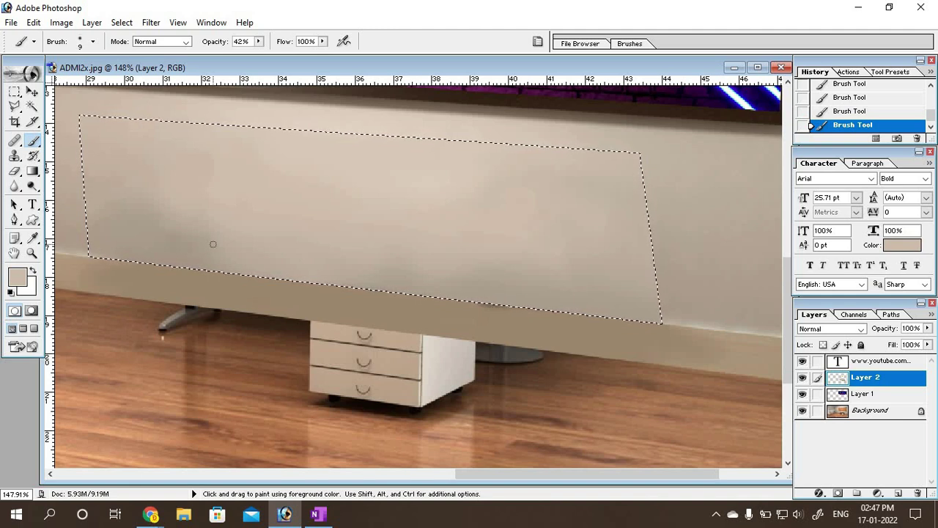
pyautogui.press('ctrl')
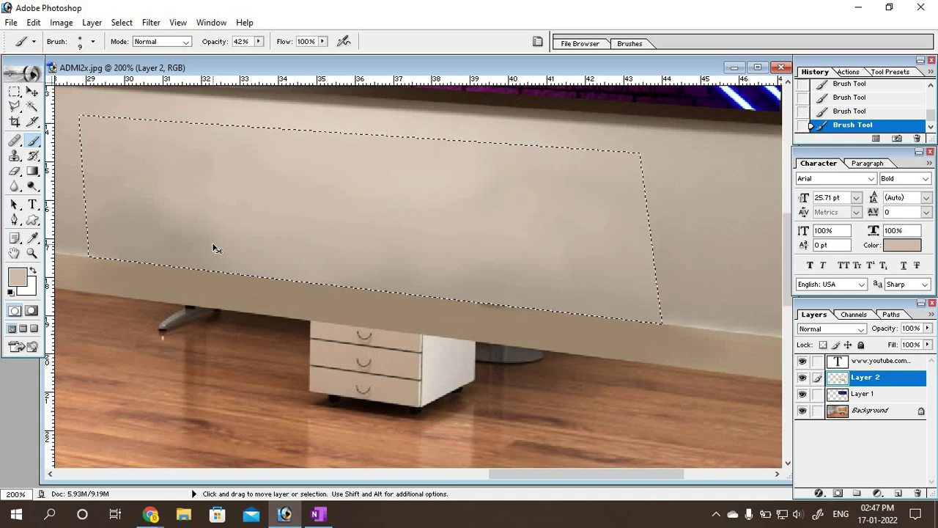
# Step: Zoom to 200%, set brush opacity to 100%, and sample wall colour at the patch corner
pyautogui.hotkey('ctrl', '+')
pyautogui.moveTo(515, 473); pyautogui.dragTo(462, 473)
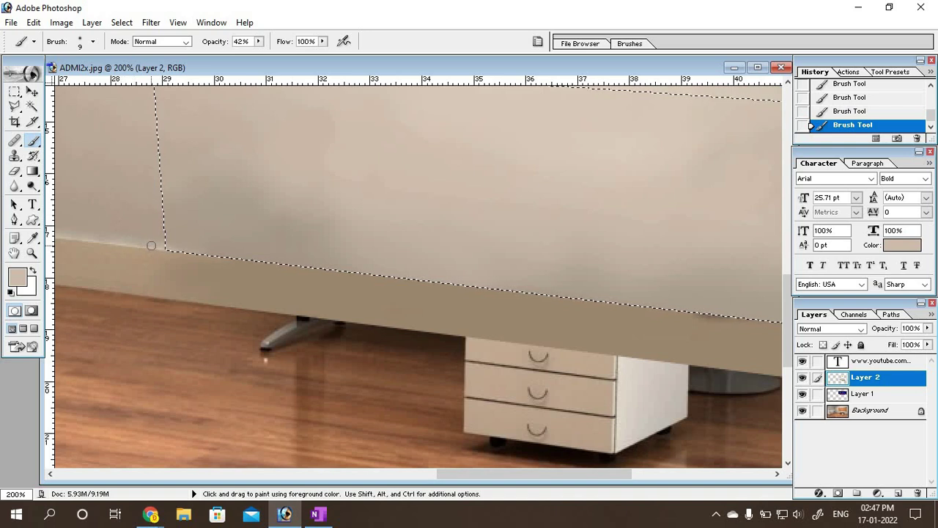
pyautogui.click(259, 41)
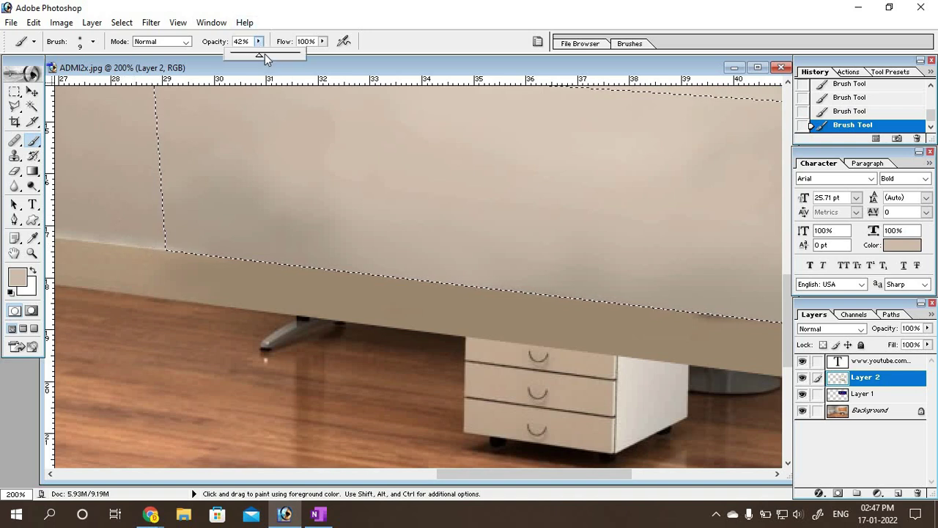
pyautogui.moveTo(265, 54); pyautogui.dragTo(308, 65)
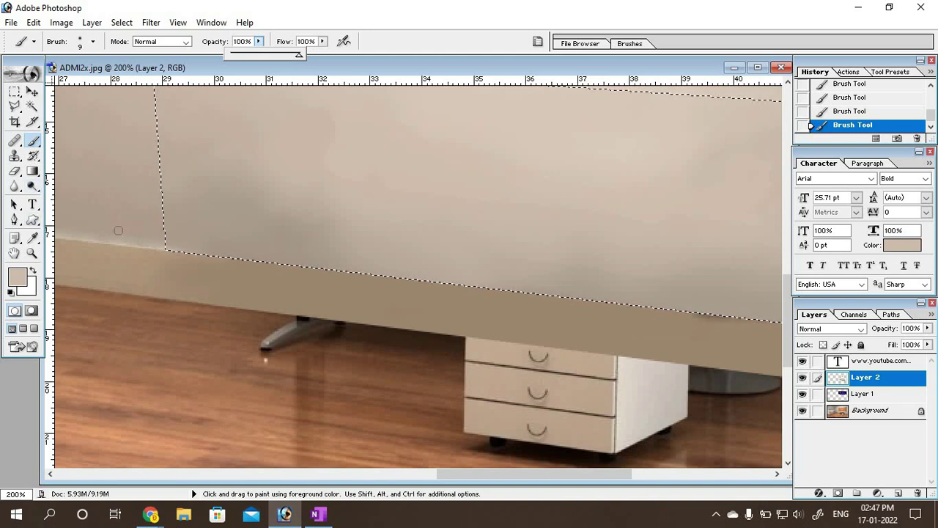
pyautogui.press('alt')
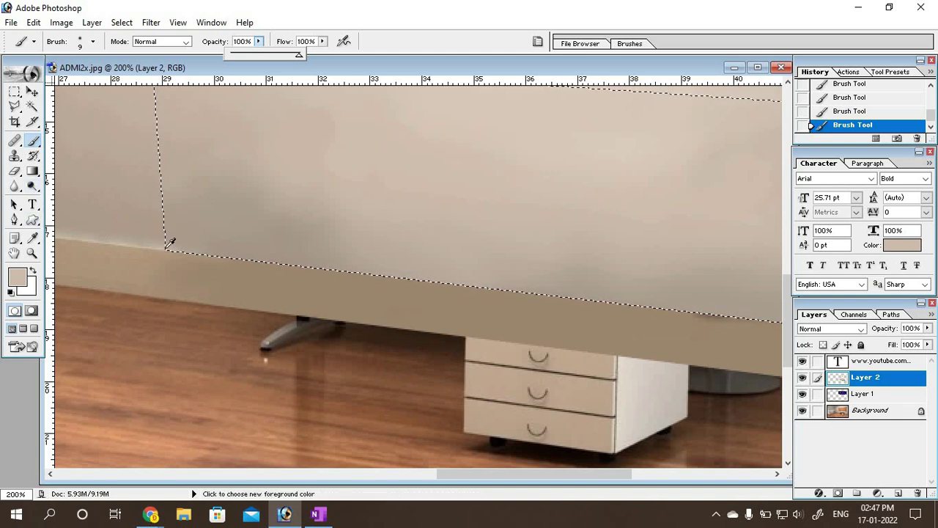
pyautogui.keyDown('alt'); pyautogui.click(167, 242); pyautogui.keyUp('alt')
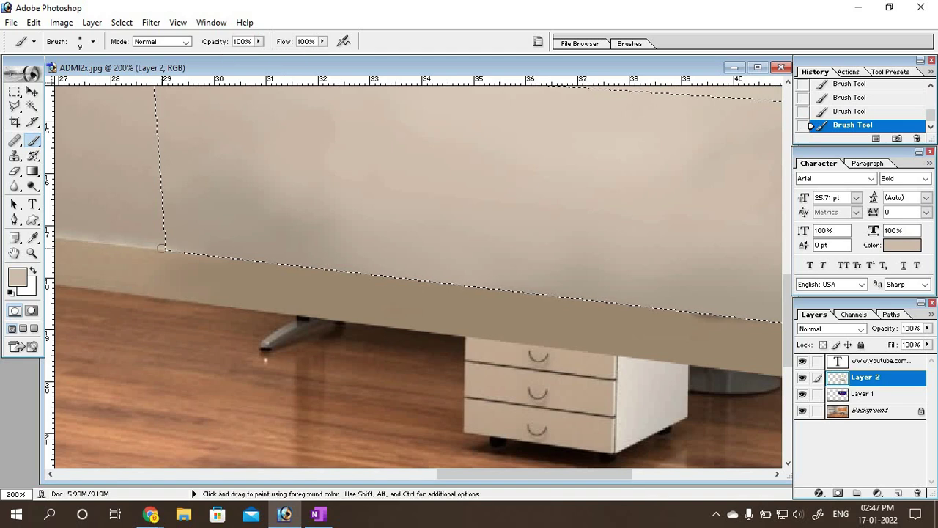
pyautogui.press('alt')
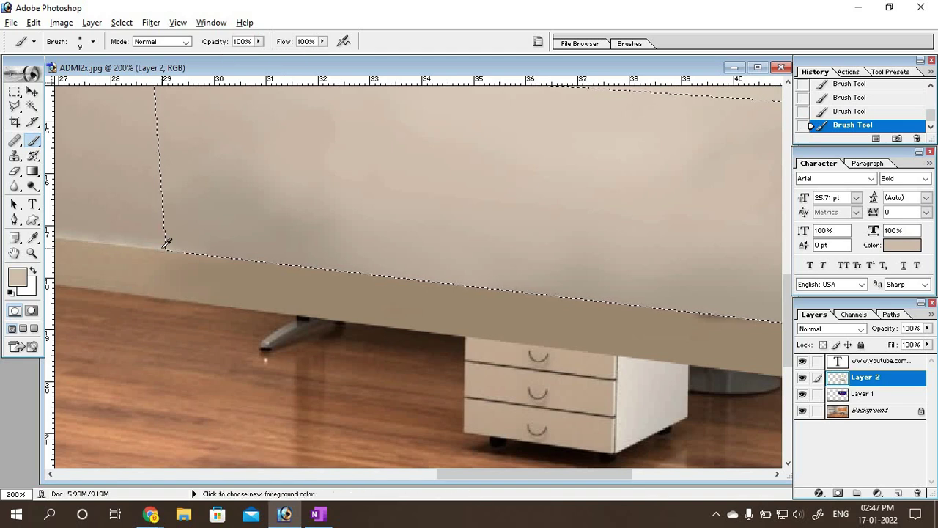
pyautogui.keyDown('alt'); pyautogui.click(161, 247); pyautogui.keyUp('alt')
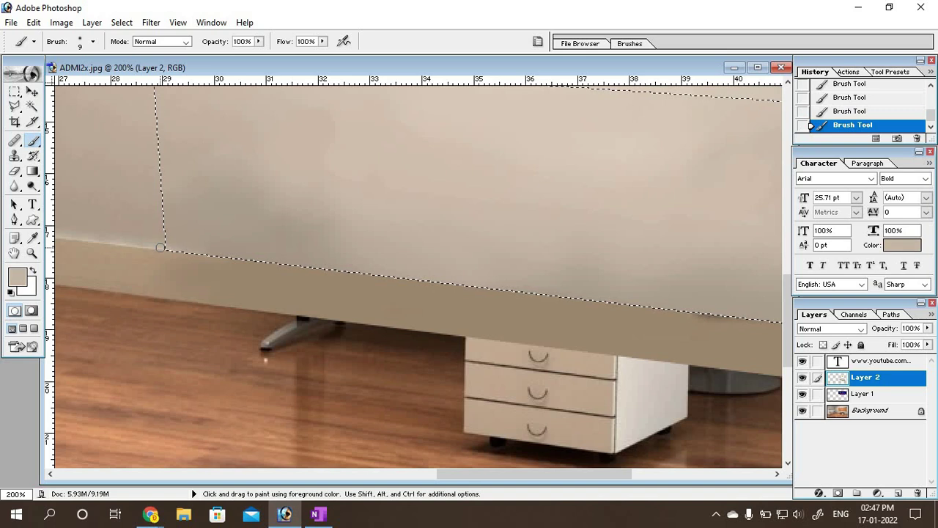
pyautogui.press('alt')
pyautogui.keyDown('alt'); pyautogui.click(162, 247); pyautogui.keyUp('alt')
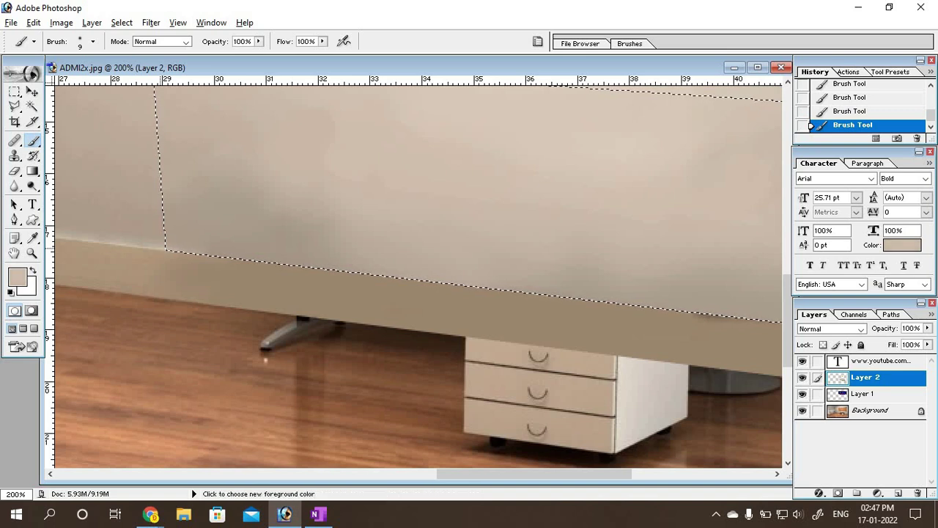
pyautogui.press('alt')
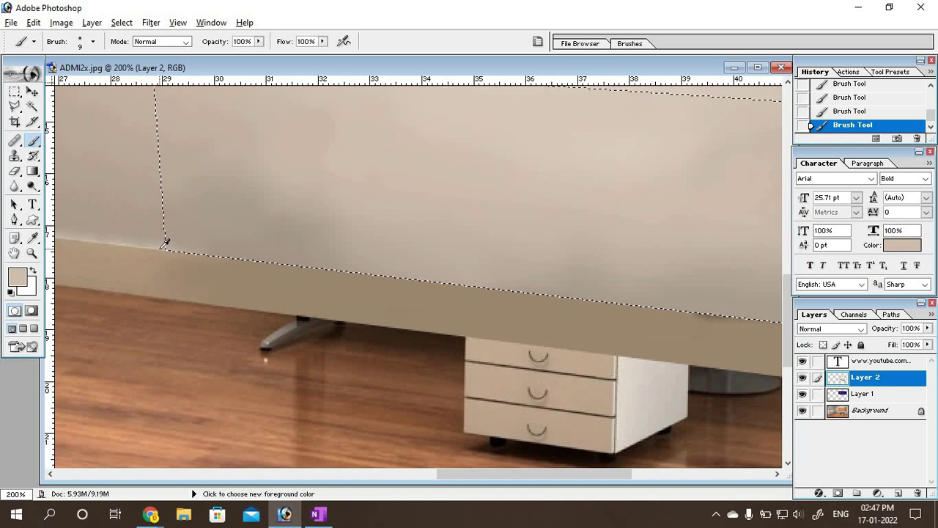
pyautogui.keyDown('alt'); pyautogui.click(163, 245); pyautogui.keyUp('alt')
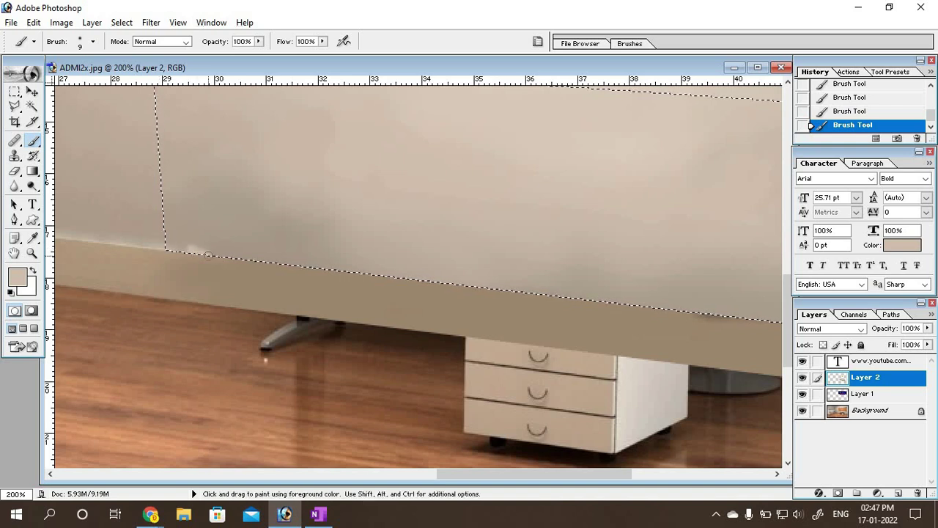
# Step: Toggle Zoom and back to Brush, undo two strokes, then redo them
pyautogui.press('z')
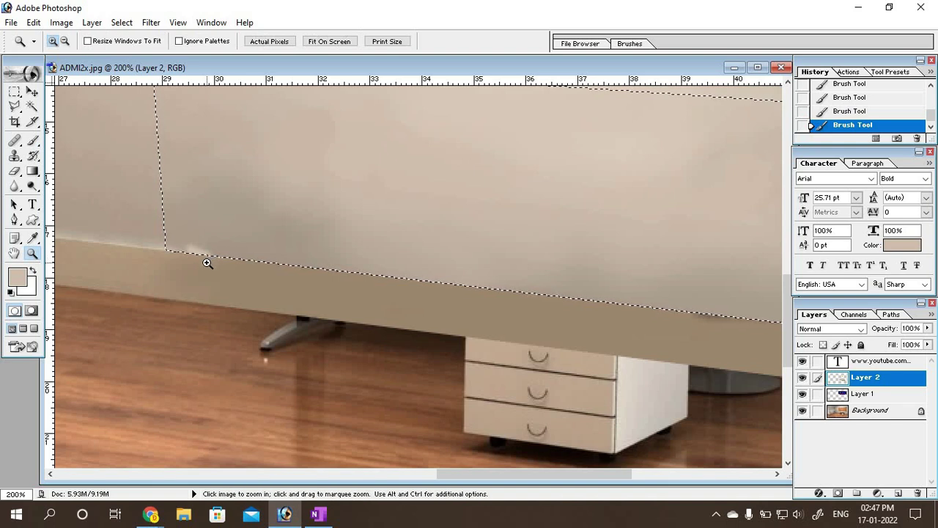
pyautogui.press('b')
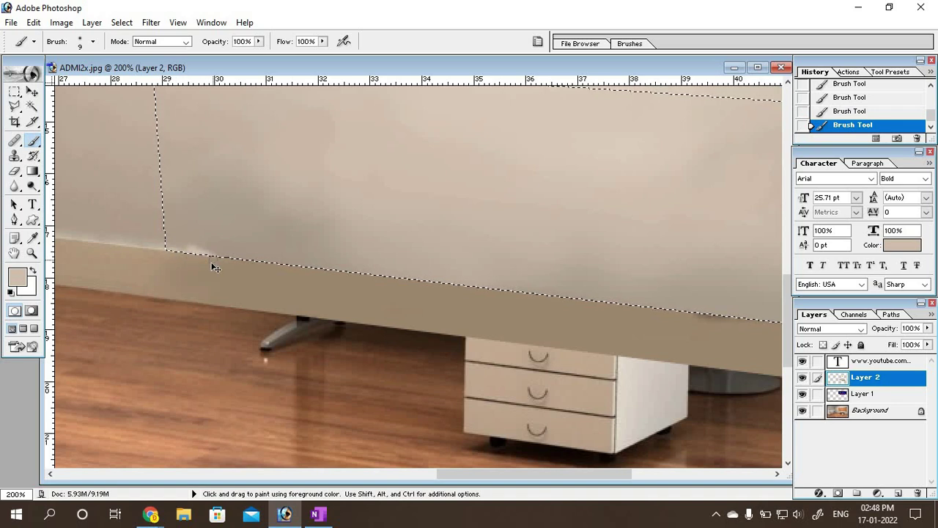
pyautogui.hotkey('ctrl', 'z')
pyautogui.hotkey('ctrl', 'alt', 'z')
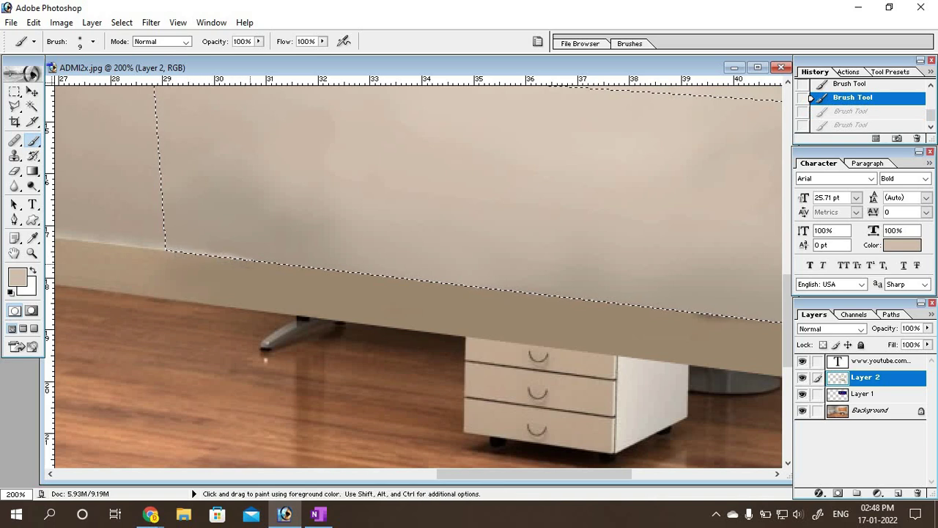
pyautogui.hotkey('ctrl', 'shift', 'z')
pyautogui.hotkey('ctrl', 'shift', 'z')
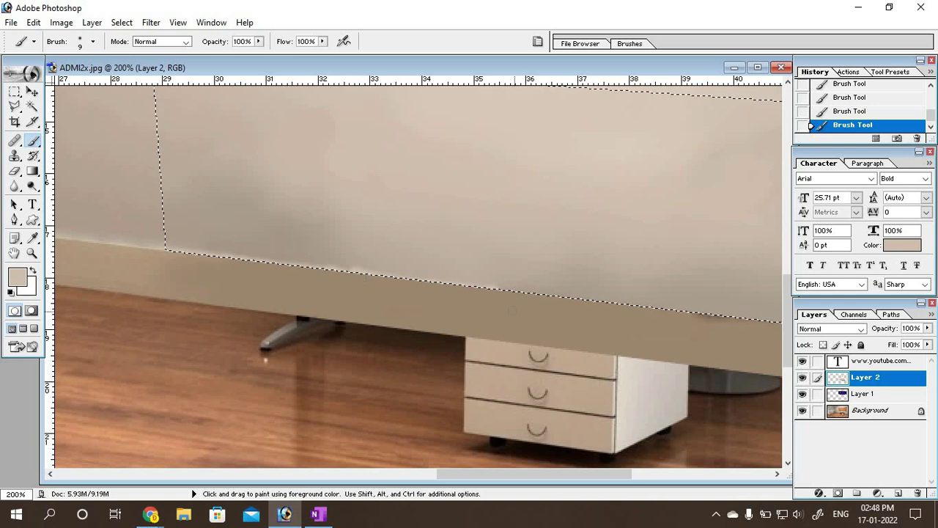
# Step: Brush over leftover specks along the patch's lower edge at the old desk line
pyautogui.moveTo(448, 473); pyautogui.dragTo(546, 475)
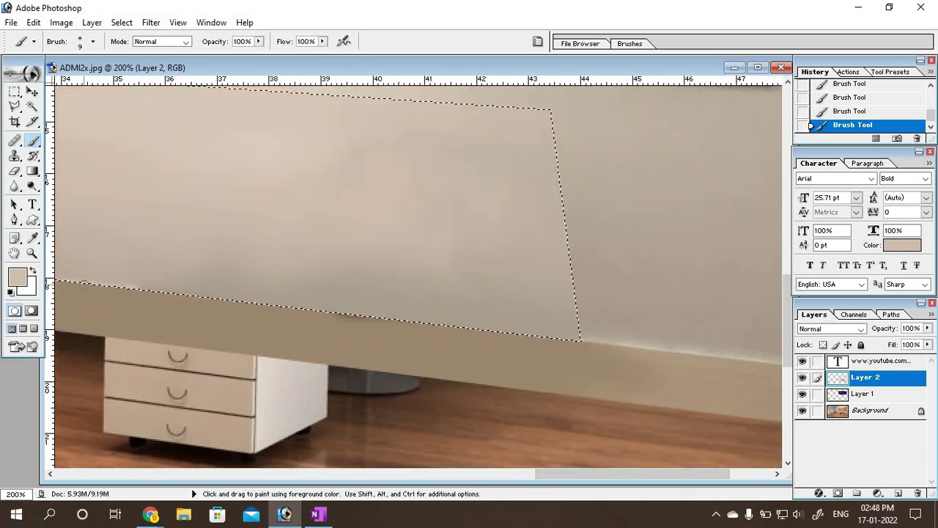
pyautogui.moveTo(106, 285); pyautogui.dragTo(571, 338)
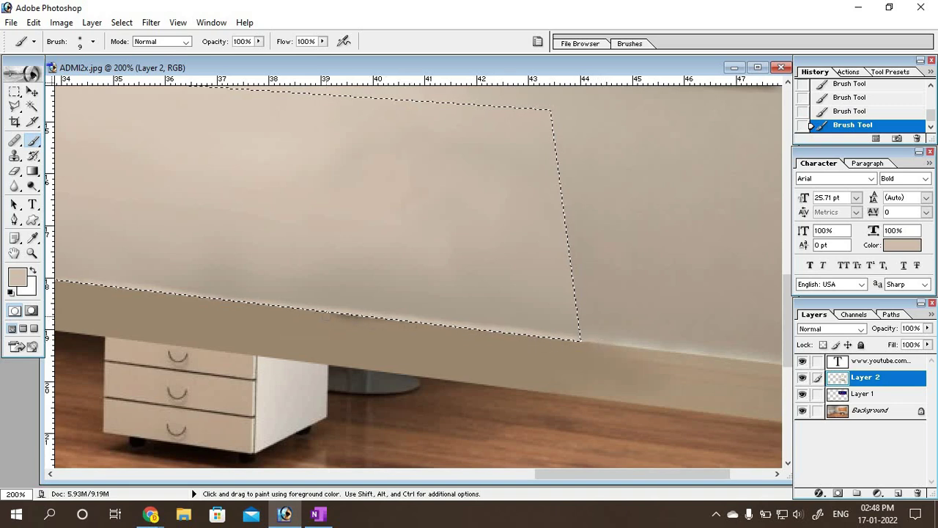
pyautogui.moveTo(332, 313); pyautogui.dragTo(124, 288)
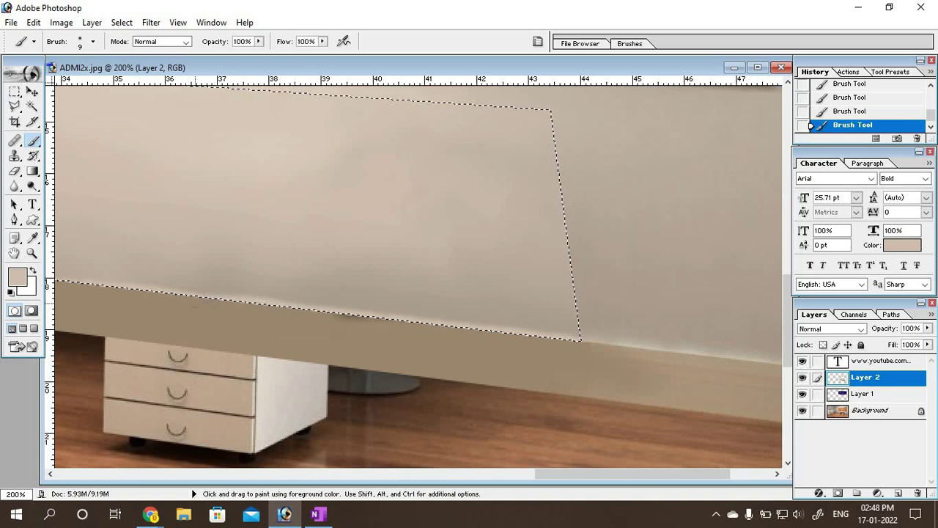
pyautogui.moveTo(567, 477); pyautogui.dragTo(482, 474)
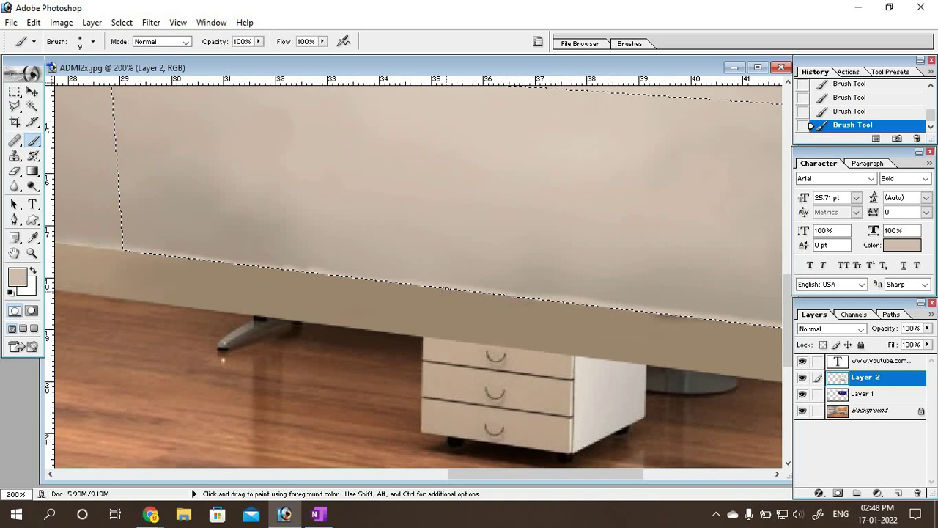
pyautogui.moveTo(430, 287); pyautogui.dragTo(383, 281)
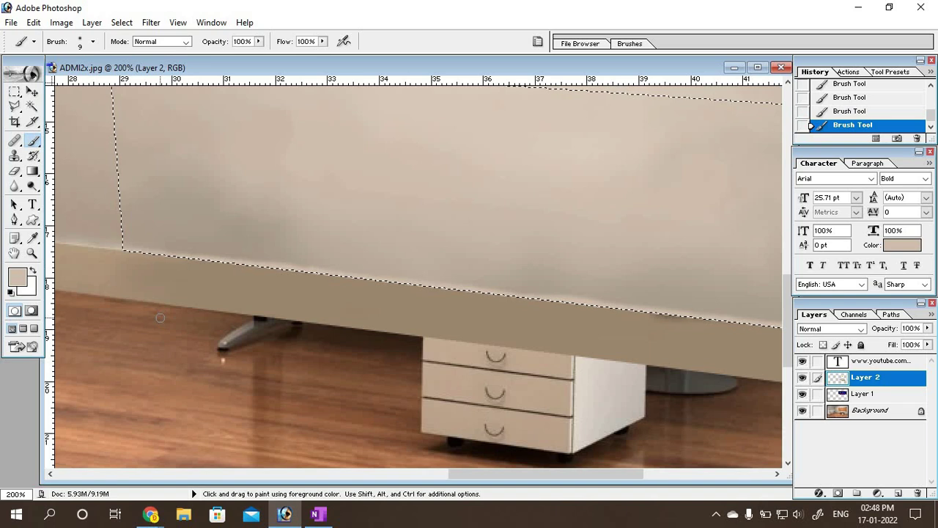
# Step: Zoom out and deselect the repainted wall area
pyautogui.hotkey('ctrl', '-')
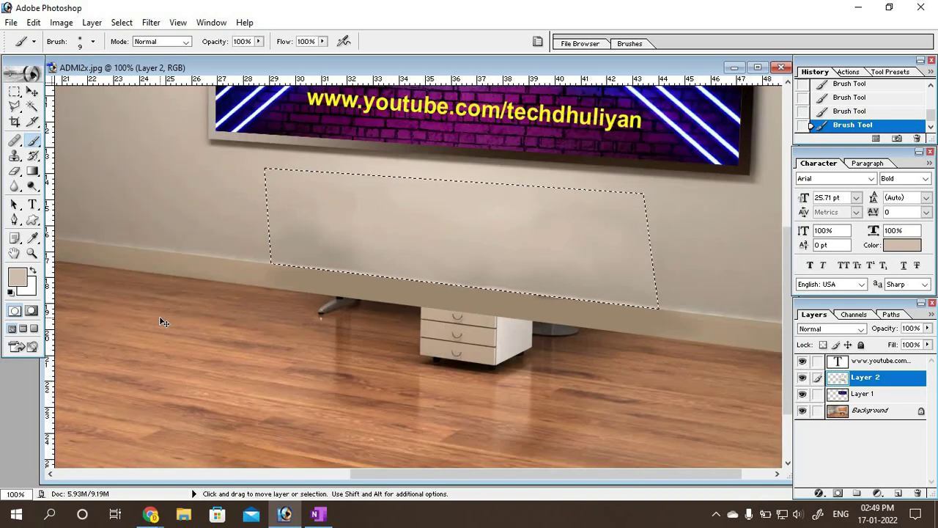
pyautogui.hotkey('ctrl', 'd')
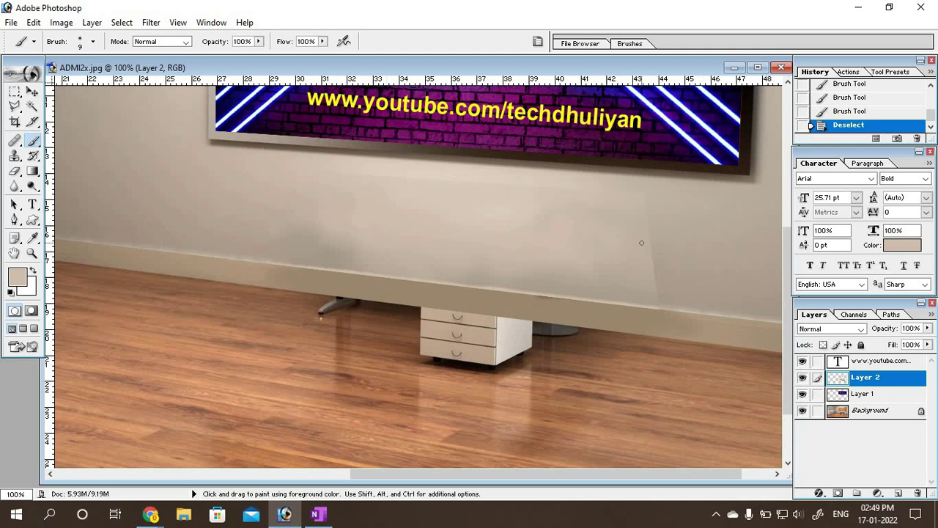
pyautogui.click(258, 42)
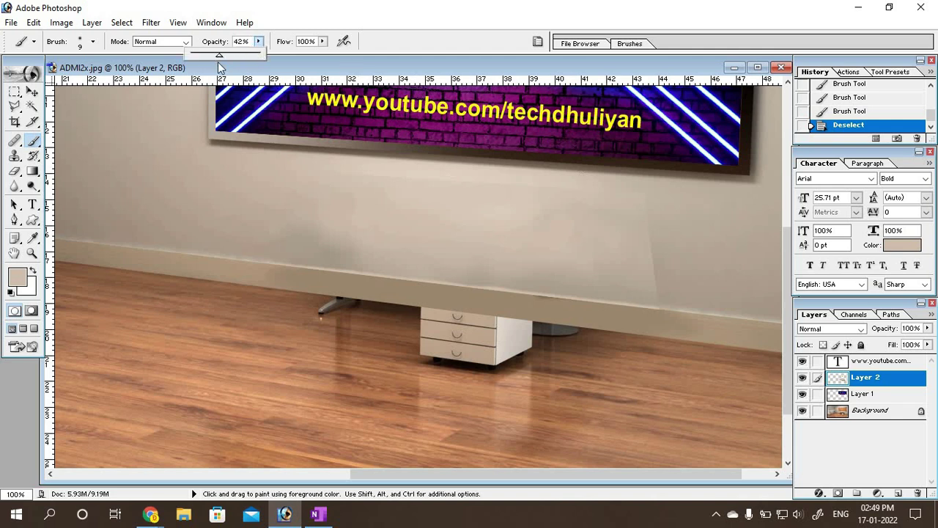
# Step: At 34% opacity and 50 px size, softly blend sampled wall beige above the skirting
pyautogui.moveTo(219, 63); pyautogui.dragTo(214, 64)
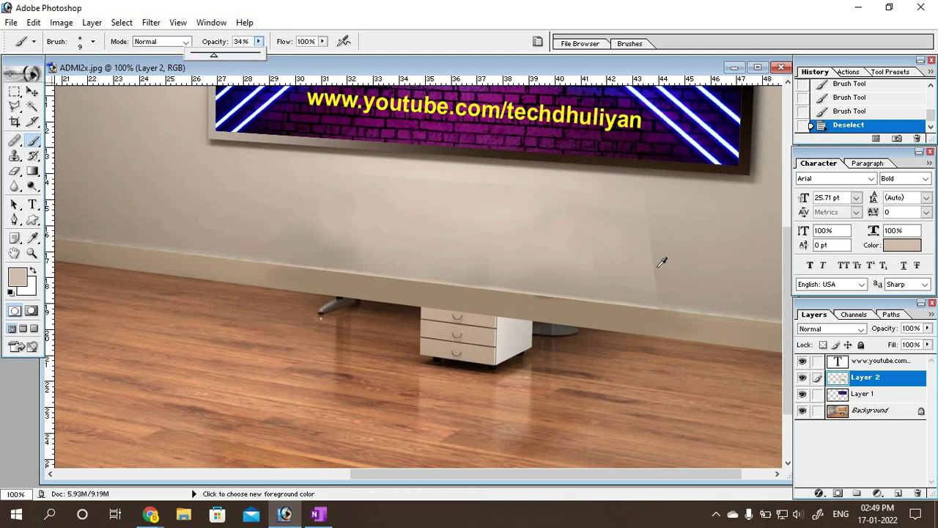
pyautogui.click(660, 243)
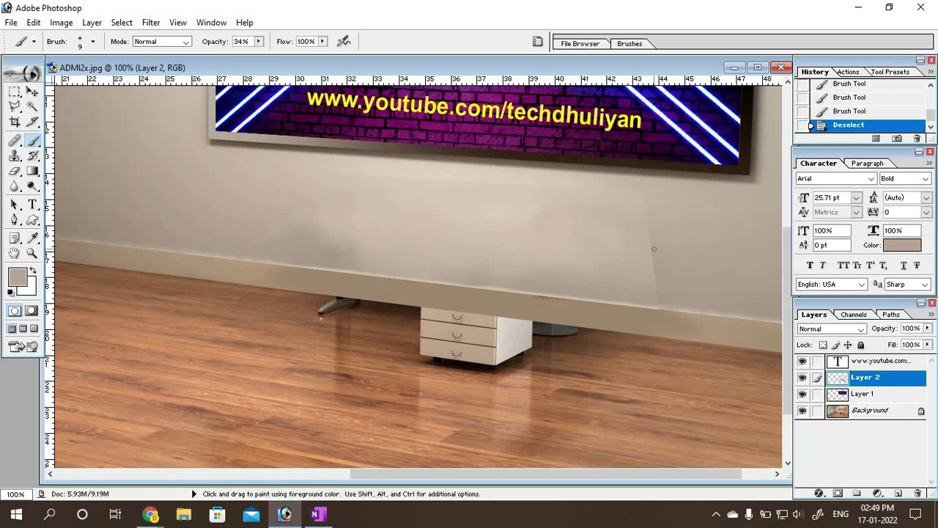
pyautogui.press(']')
pyautogui.press(']')
pyautogui.press(']')
pyautogui.moveTo(649, 258)
pyautogui.mouseDown()
pyautogui.moveTo(659, 268)
pyautogui.moveTo(652, 247)
pyautogui.mouseUp()
pyautogui.click(654, 269)
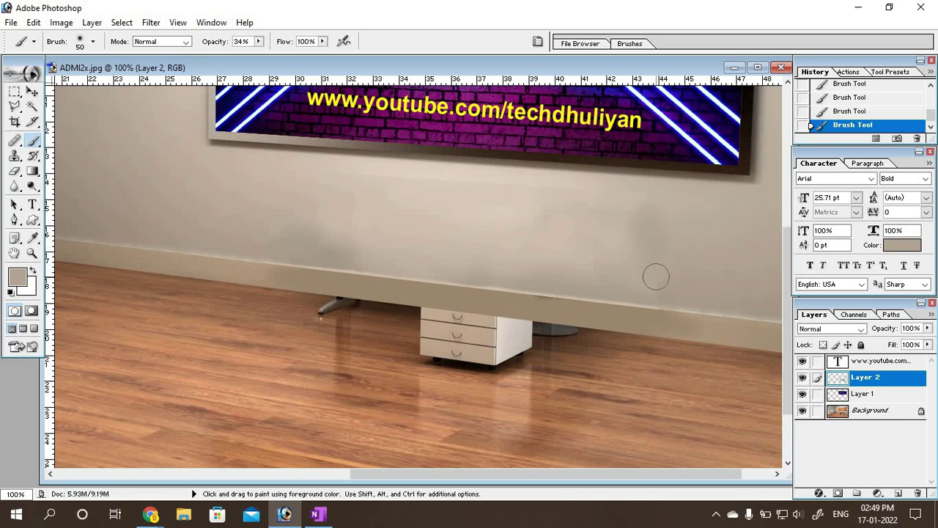
pyautogui.moveTo(652, 280); pyautogui.dragTo(658, 274)
pyautogui.moveTo(635, 232); pyautogui.dragTo(627, 257)
pyautogui.moveTo(674, 212); pyautogui.dragTo(608, 329)
pyautogui.press('alt')
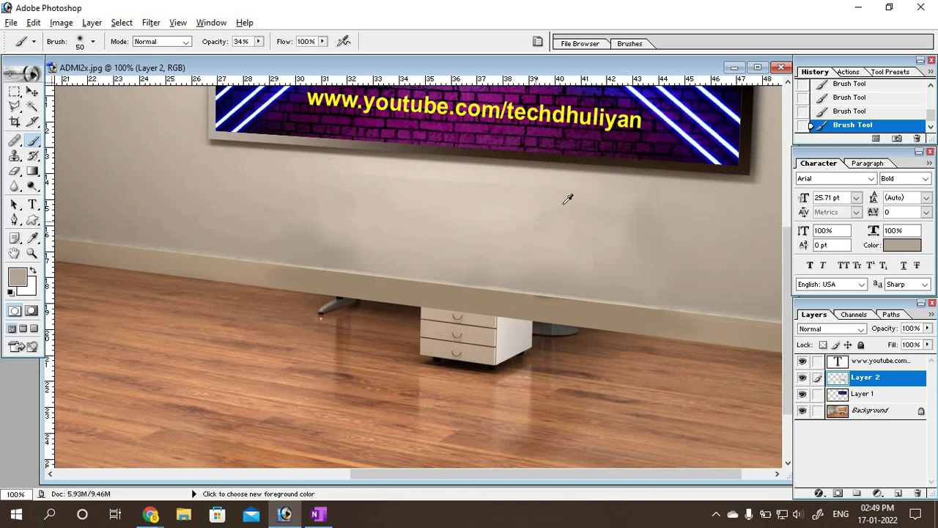
pyautogui.keyDown('alt'); pyautogui.click(570, 185); pyautogui.keyUp('alt')
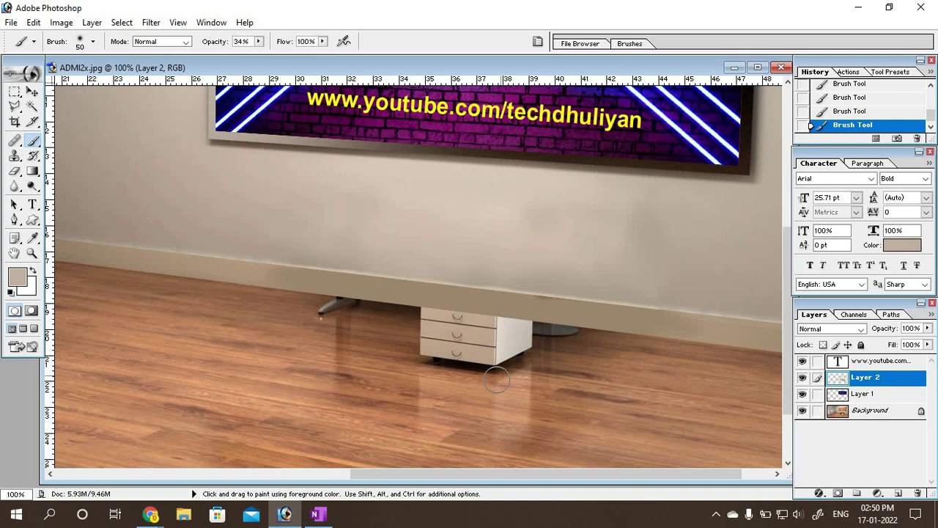
# Step: Move Layer 1 above Layer 2, leaving Layer 2 directly above the Background
pyautogui.scroll(-2, 497, 376)
pyautogui.scroll(-1, 484, 352)
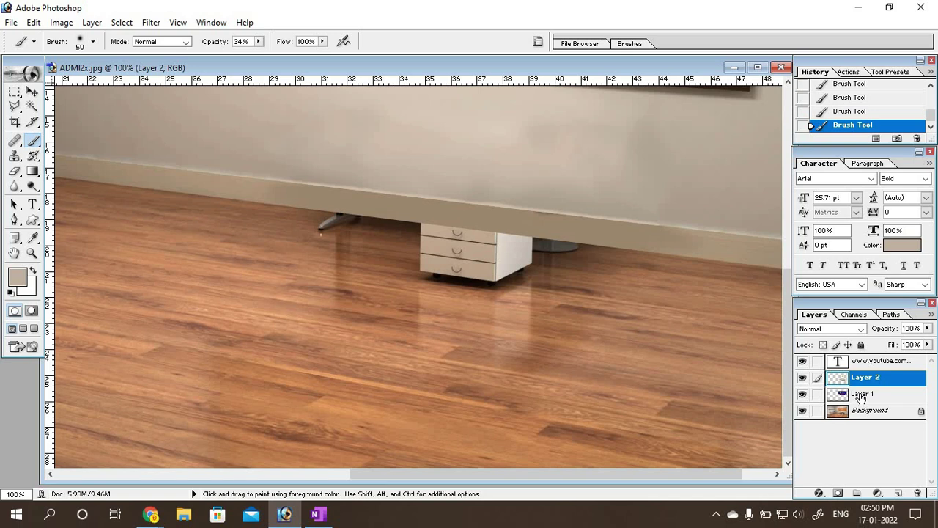
pyautogui.moveTo(861, 396); pyautogui.dragTo(862, 371)
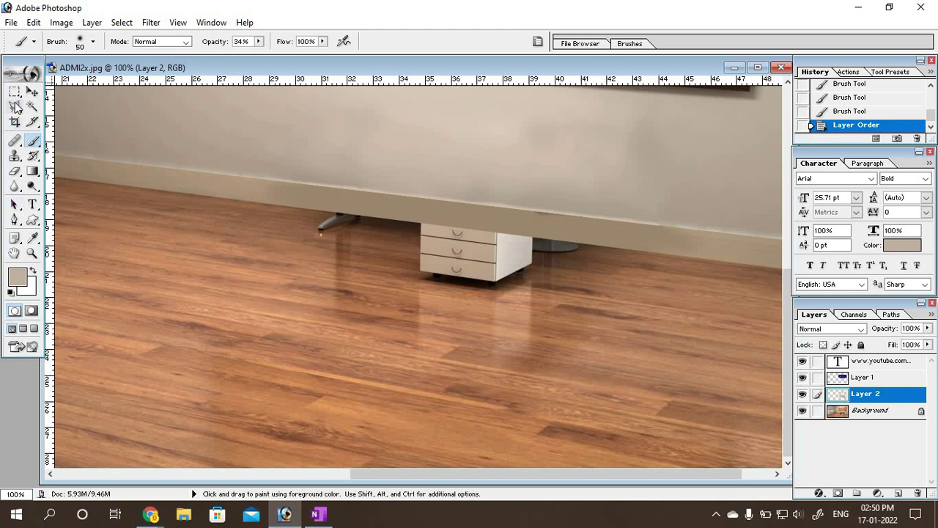
# Step: Start a polygonal lasso outline along the baseboard, then cancel it
pyautogui.click(14, 106)
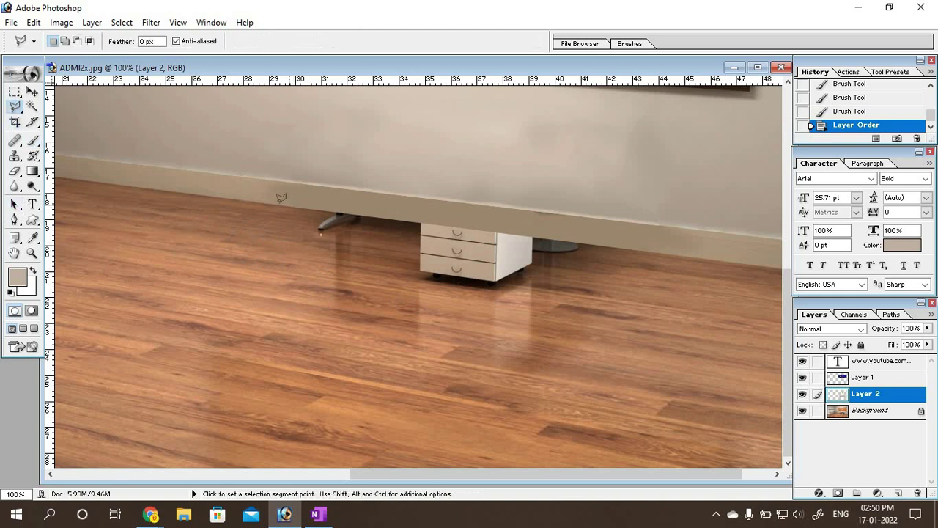
pyautogui.click(236, 200)
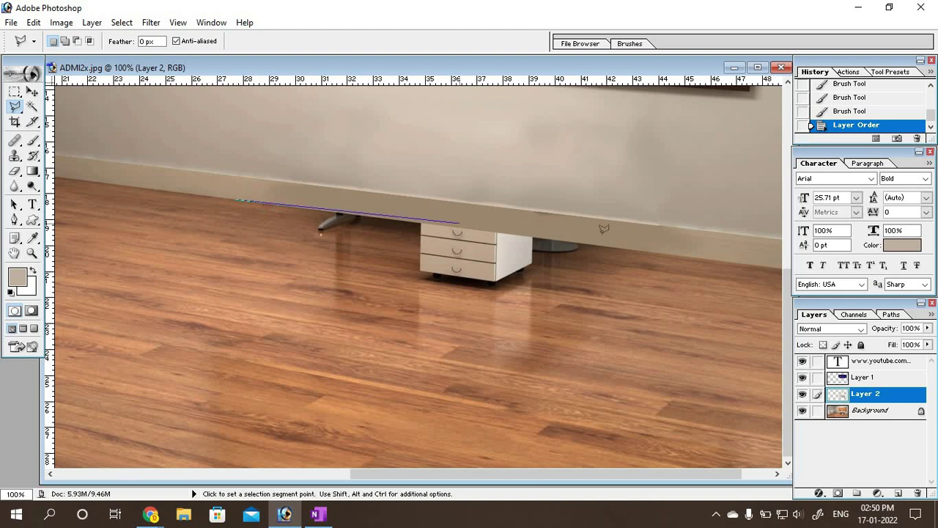
pyautogui.click(698, 255)
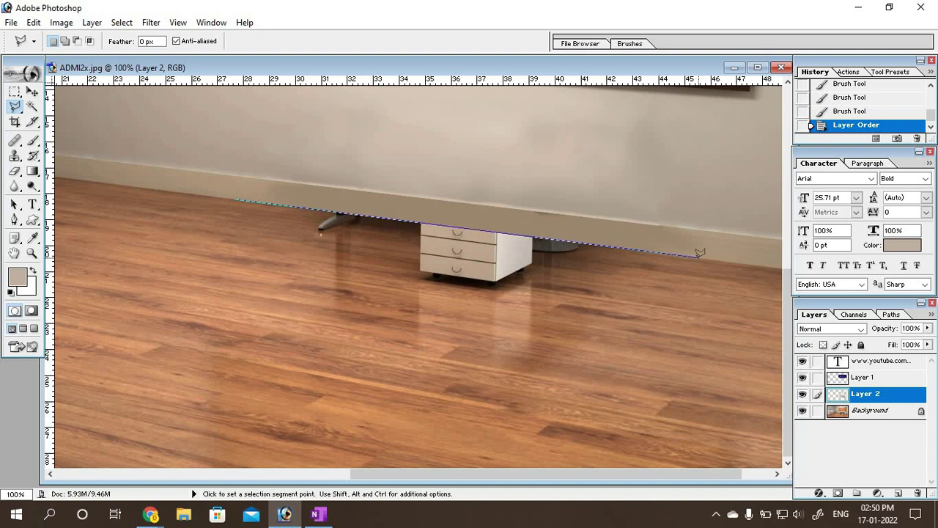
pyautogui.press('Escape')
# Step: Close a polygonal selection around the floor strip holding the drawer unit, then zoom out to 66.7%
pyautogui.click(734, 260)
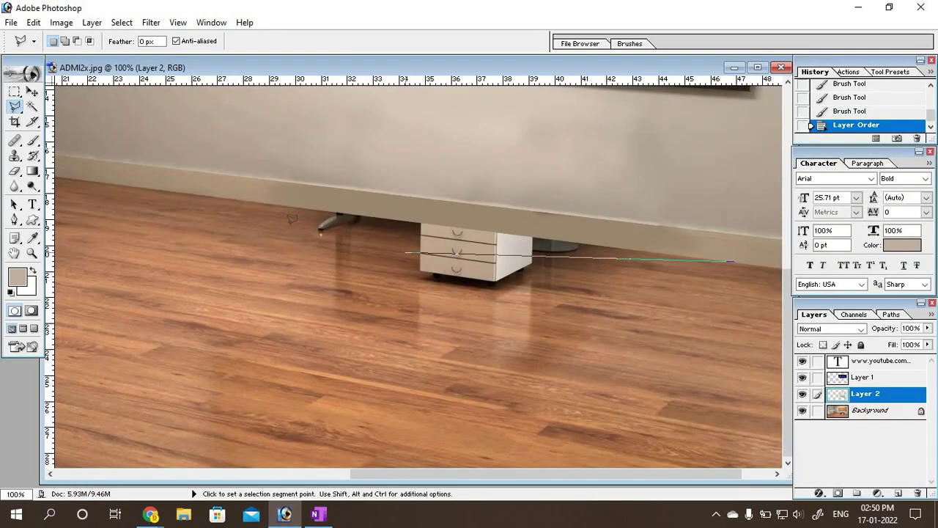
pyautogui.click(198, 193)
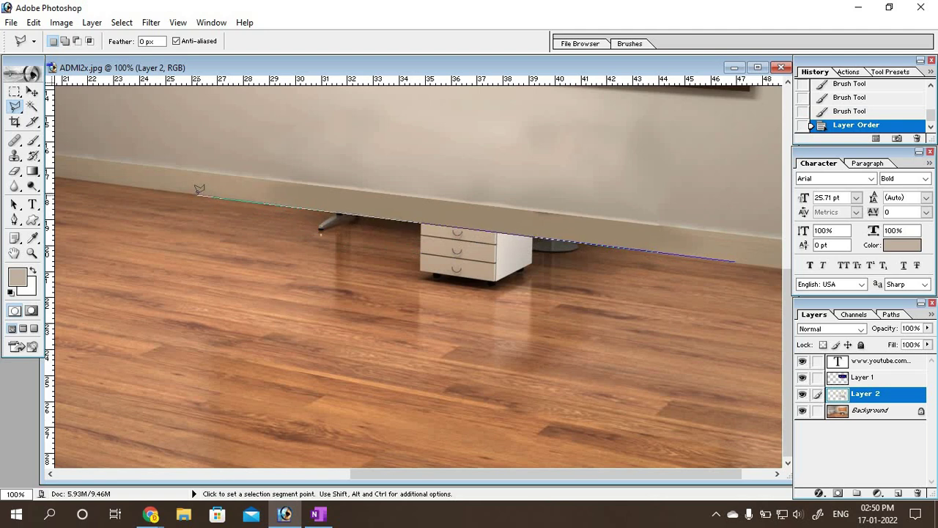
pyautogui.click(224, 277)
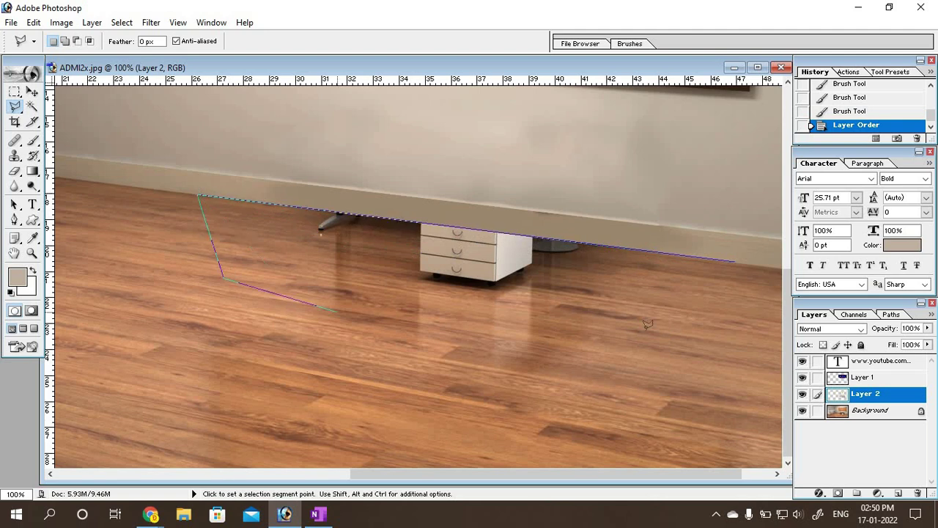
pyautogui.click(668, 343)
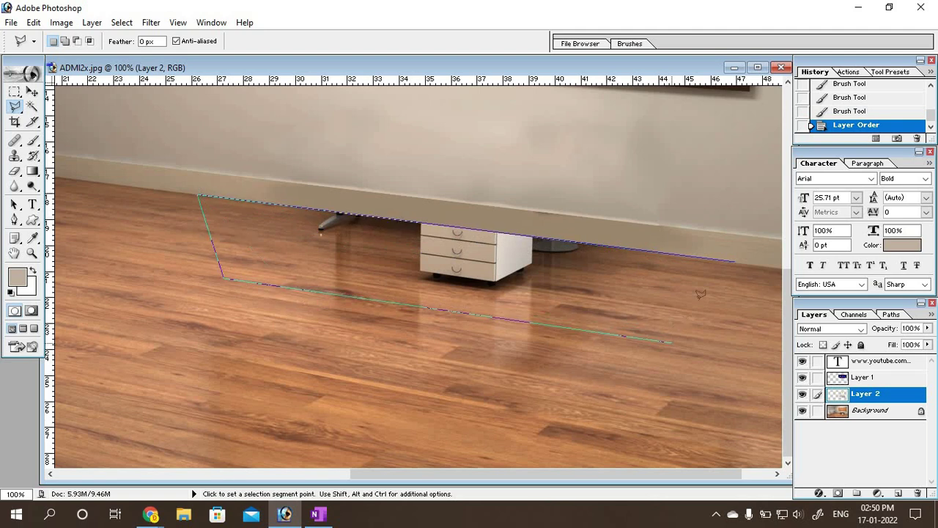
pyautogui.click(737, 256)
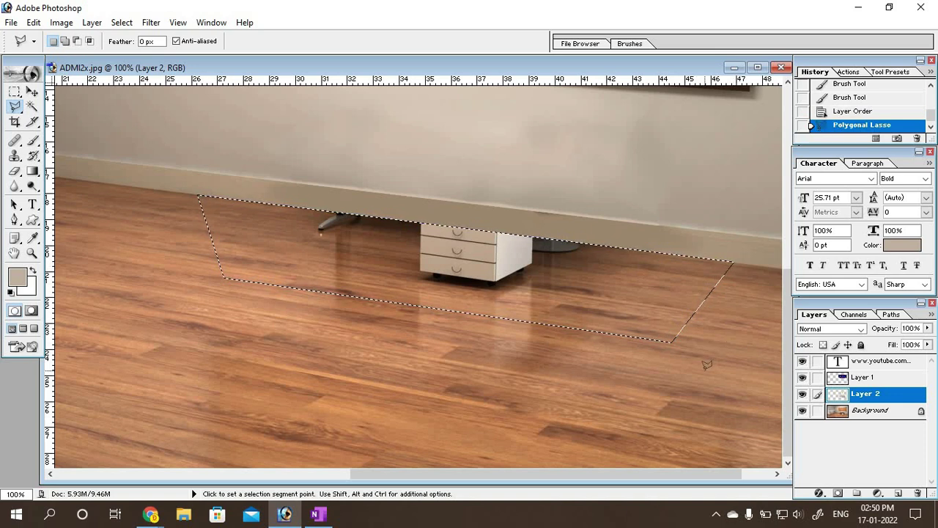
pyautogui.press('ctrl')
pyautogui.hotkey('ctrl', '-')
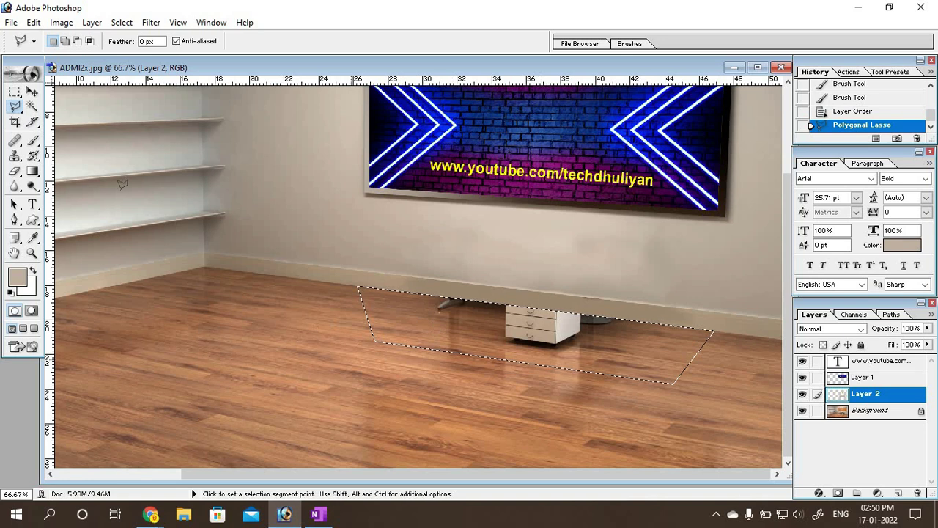
# Step: Choose the Clone Stamp and convert the locked Background into an editable Layer 0
pyautogui.click(32, 93)
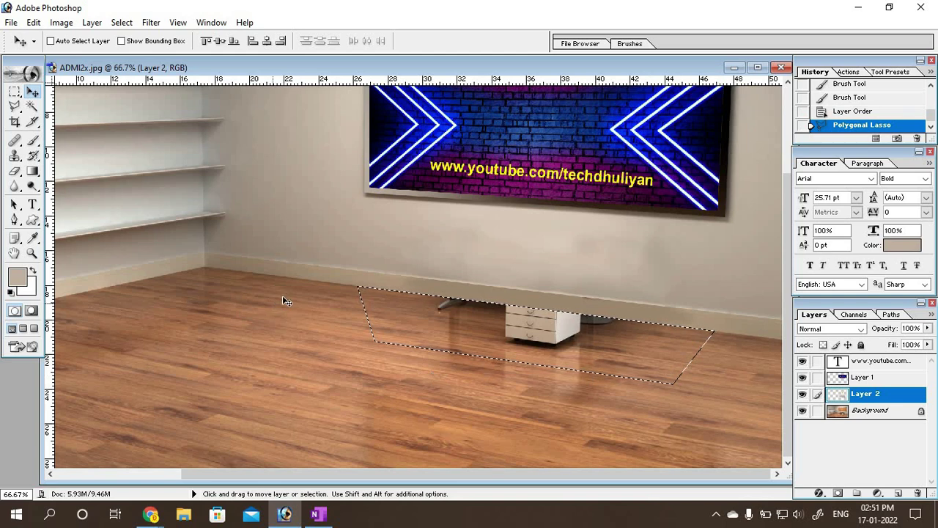
pyautogui.click(14, 156)
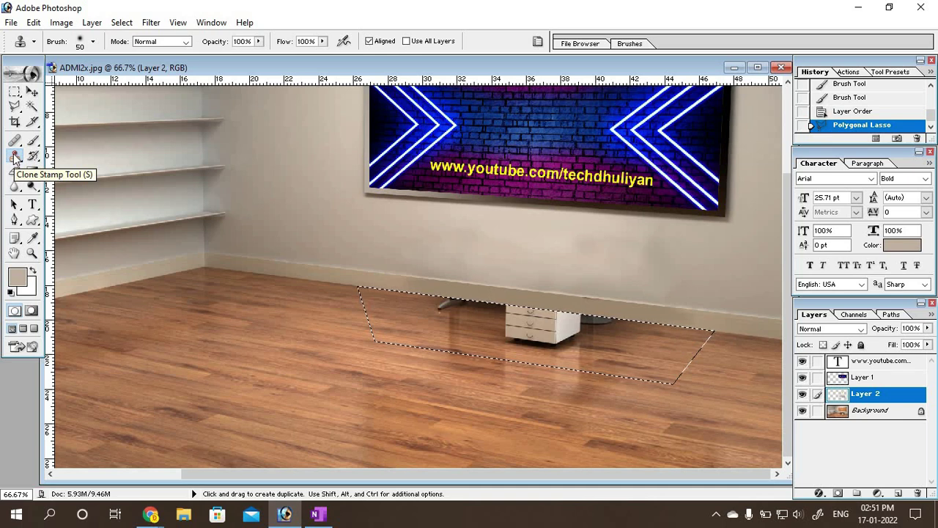
pyautogui.click(866, 415)
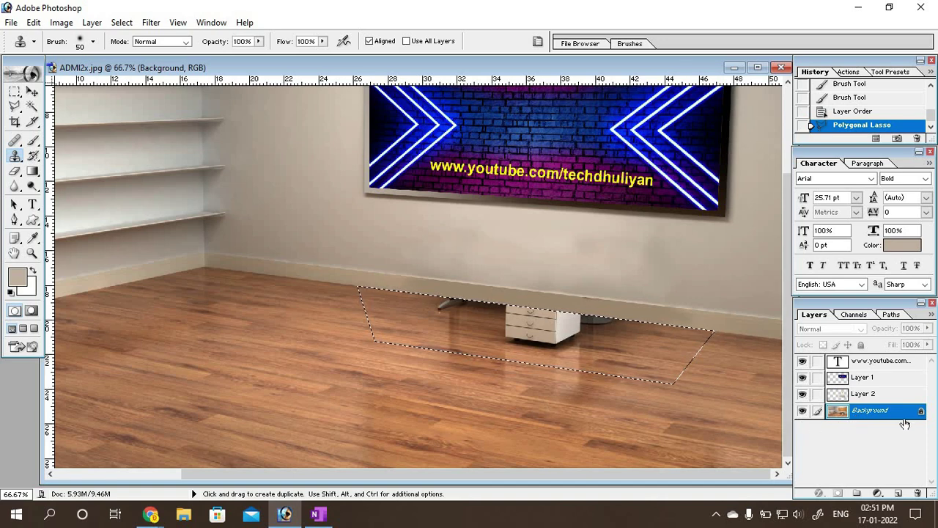
pyautogui.doubleClick(913, 415)
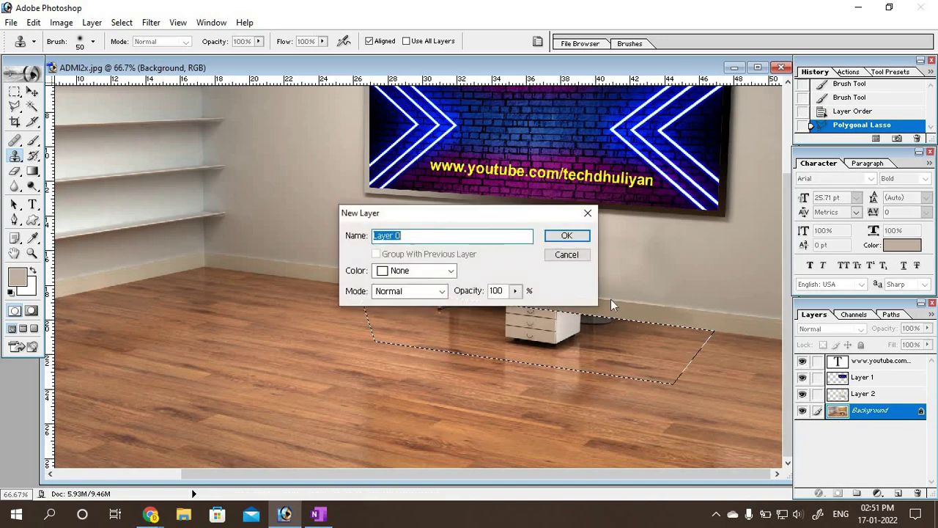
pyautogui.click(568, 235)
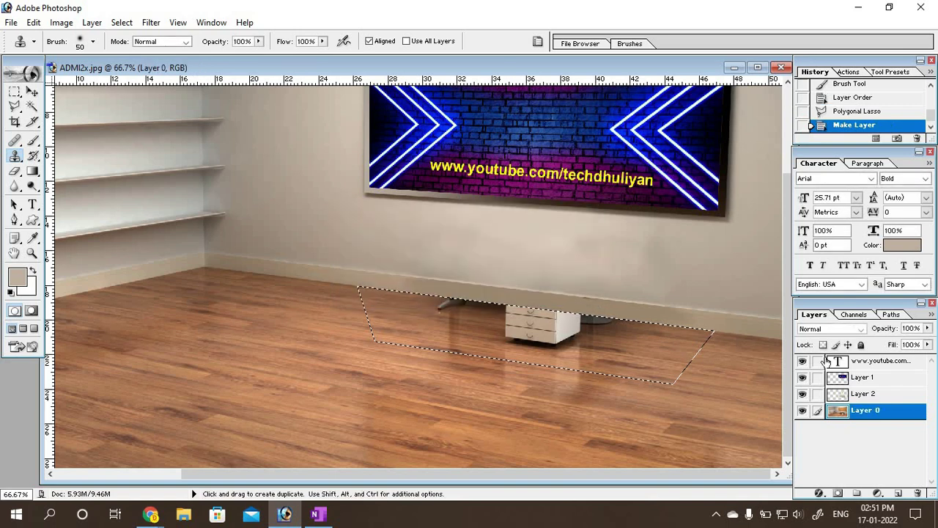
pyautogui.click(869, 399)
# Step: On Layer 0, set a Clone Stamp source on bare floor and start painting inside the patch
pyautogui.click(865, 415)
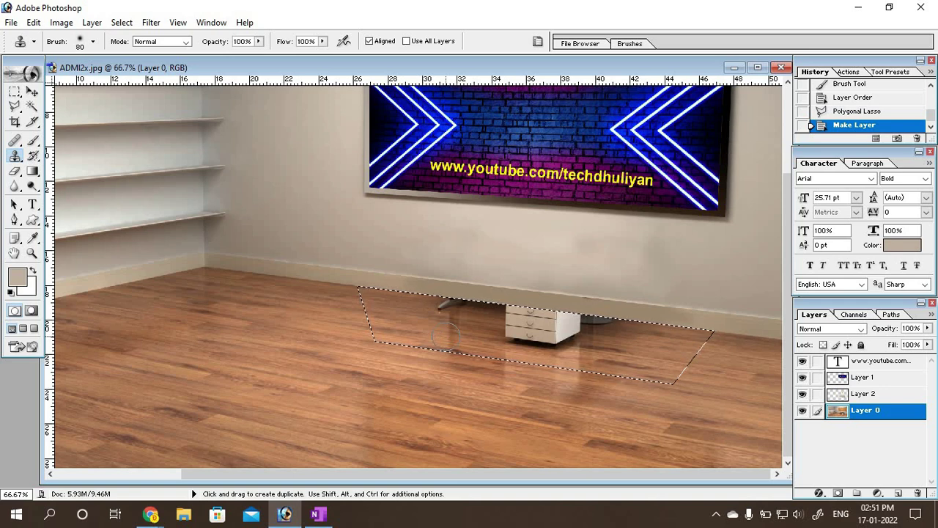
pyautogui.keyDown('alt'); pyautogui.click(414, 321); pyautogui.keyUp('alt')
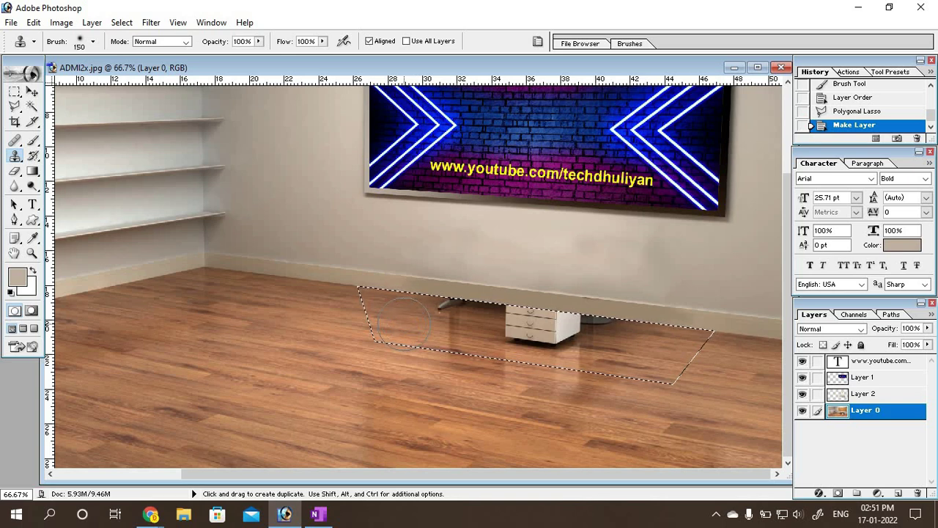
pyautogui.keyDown('alt'); pyautogui.click(393, 309); pyautogui.keyUp('alt')
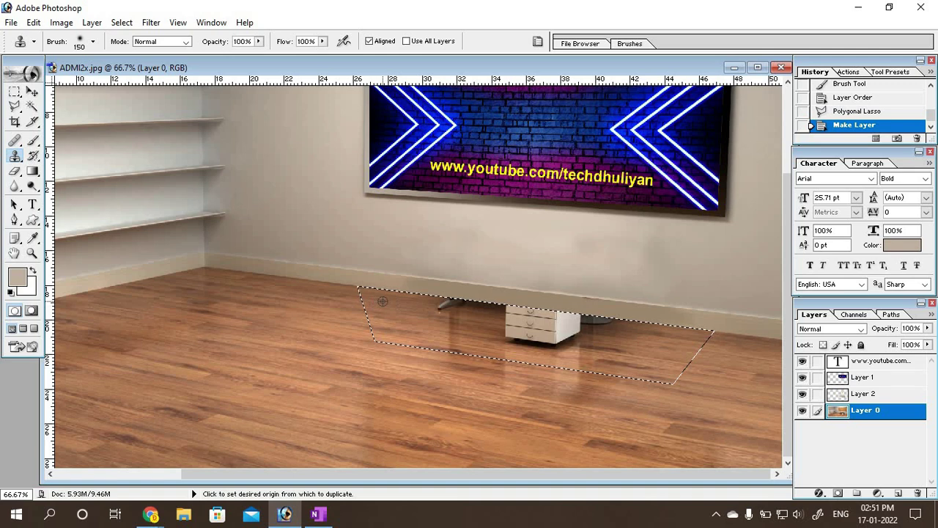
pyautogui.moveTo(440, 315)
pyautogui.mouseDown()
pyautogui.moveTo(424, 323)
pyautogui.moveTo(442, 318)
pyautogui.mouseUp()
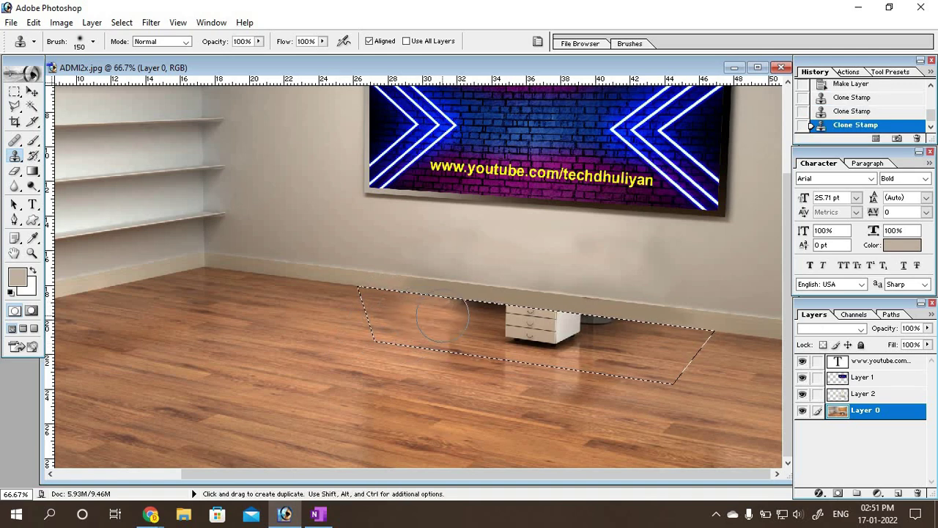
pyautogui.press('alt')
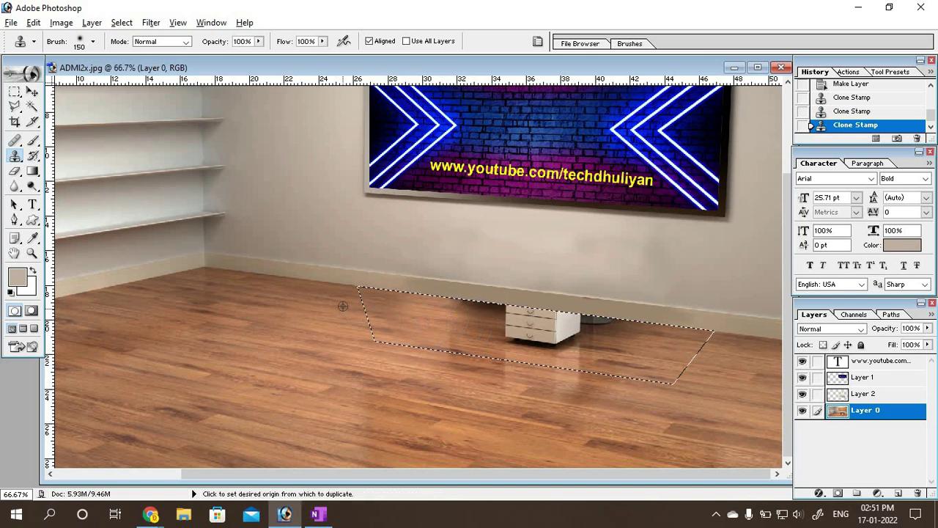
pyautogui.keyDown('alt'); pyautogui.click(343, 306); pyautogui.keyUp('alt')
pyautogui.click(401, 322)
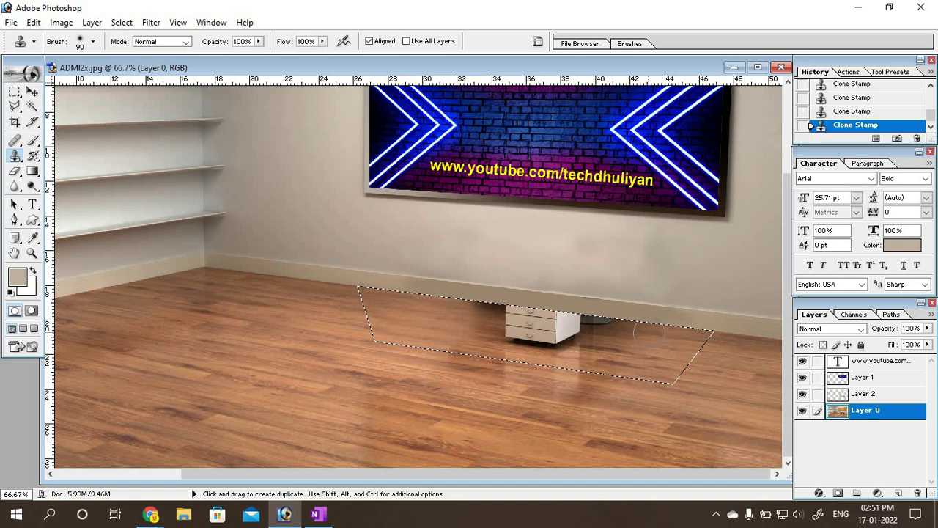
# Step: Clone wood floor over the right side and lower part of the drawer unit
pyautogui.moveTo(631, 334); pyautogui.dragTo(540, 333)
pyautogui.moveTo(627, 349); pyautogui.dragTo(513, 343)
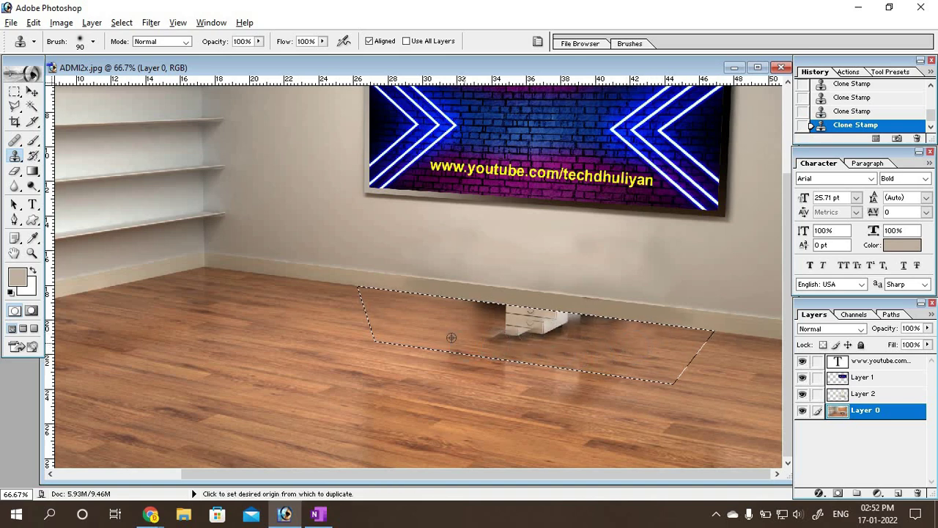
pyautogui.keyDown('alt'); pyautogui.click(452, 341); pyautogui.keyUp('alt')
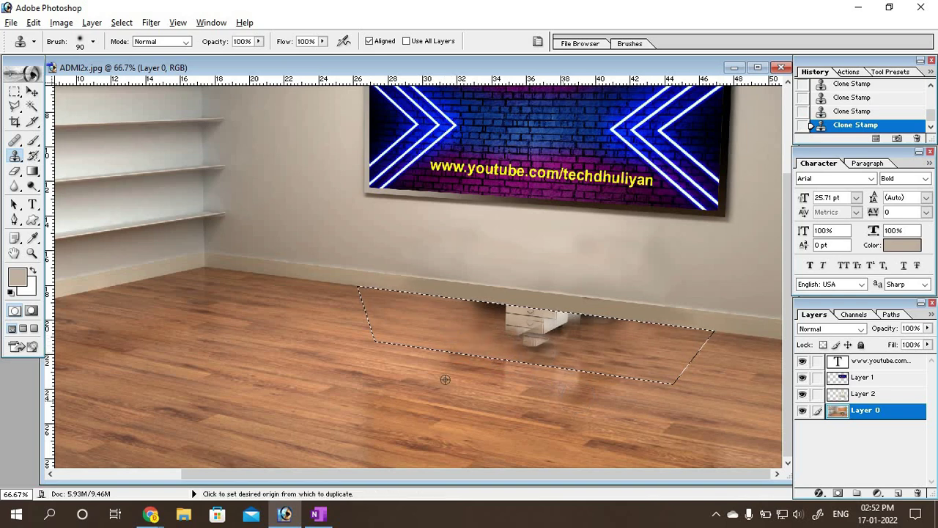
pyautogui.keyDown('alt'); pyautogui.click(297, 302); pyautogui.keyUp('alt')
pyautogui.moveTo(509, 328); pyautogui.dragTo(512, 336)
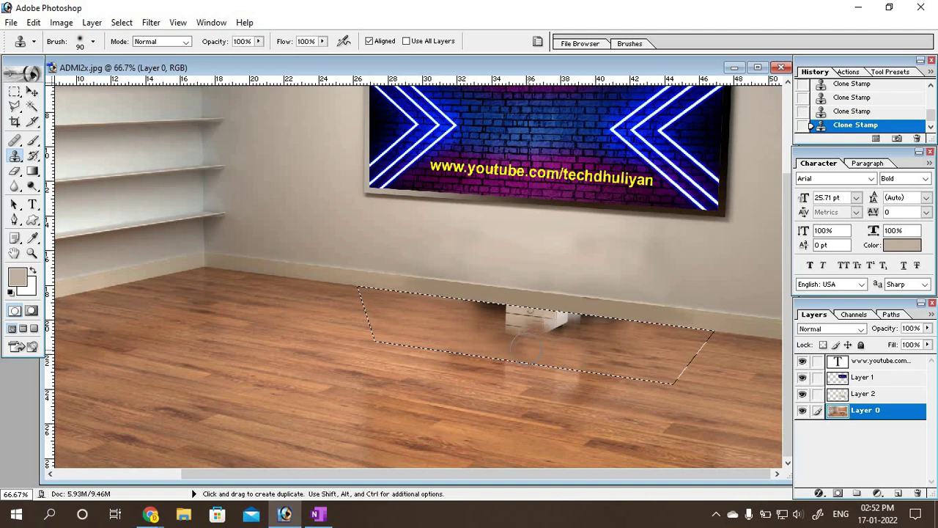
# Step: Cover the remaining white box, dark corner and grey patch with cloned floor
pyautogui.press('alt')
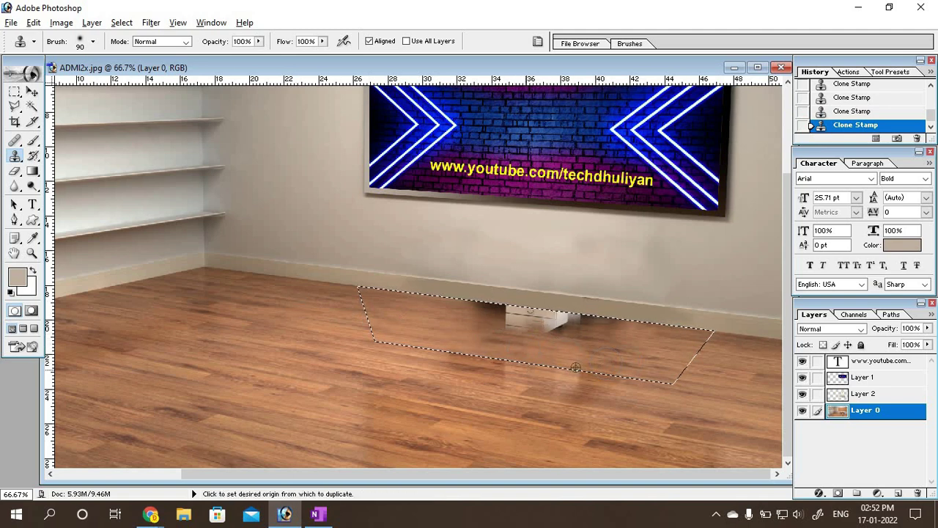
pyautogui.keyDown('alt'); pyautogui.click(736, 351); pyautogui.keyUp('alt')
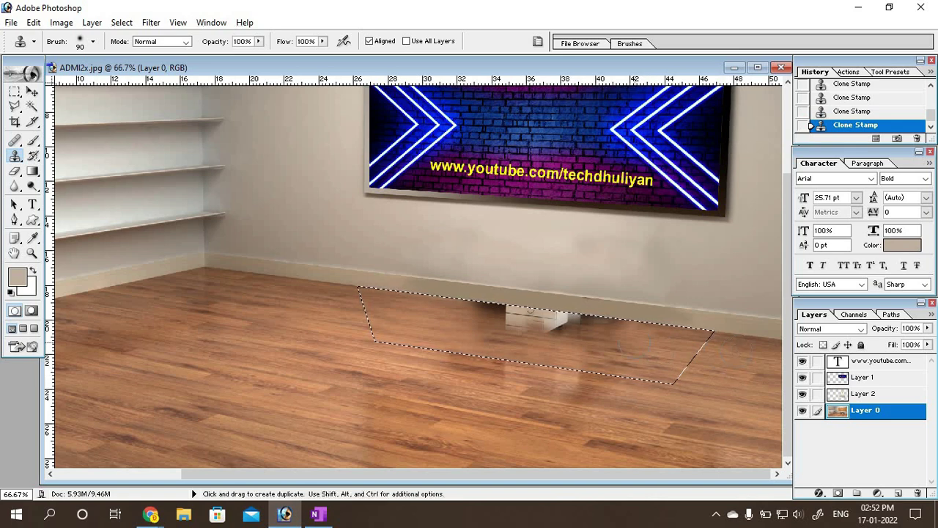
pyautogui.moveTo(599, 334)
pyautogui.mouseDown()
pyautogui.moveTo(516, 327)
pyautogui.moveTo(479, 313)
pyautogui.mouseUp()
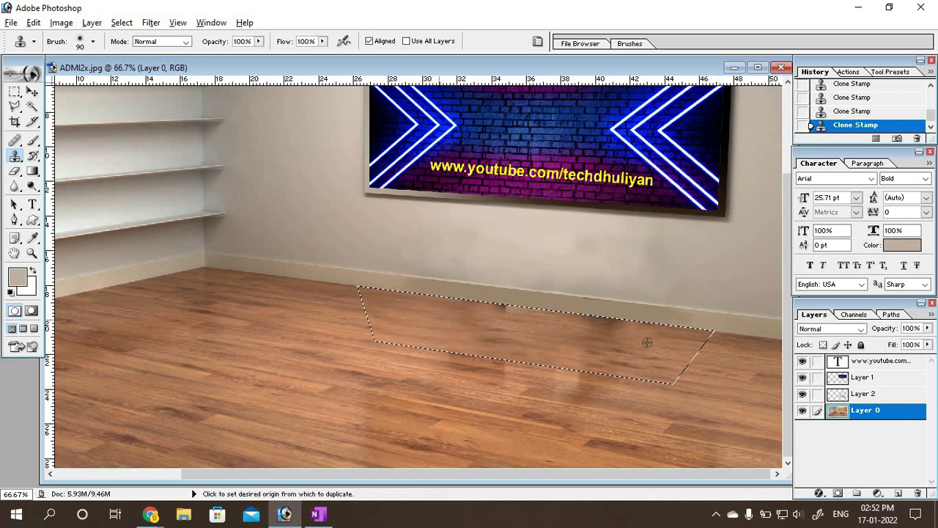
pyautogui.keyDown('alt'); pyautogui.click(728, 342); pyautogui.keyUp('alt')
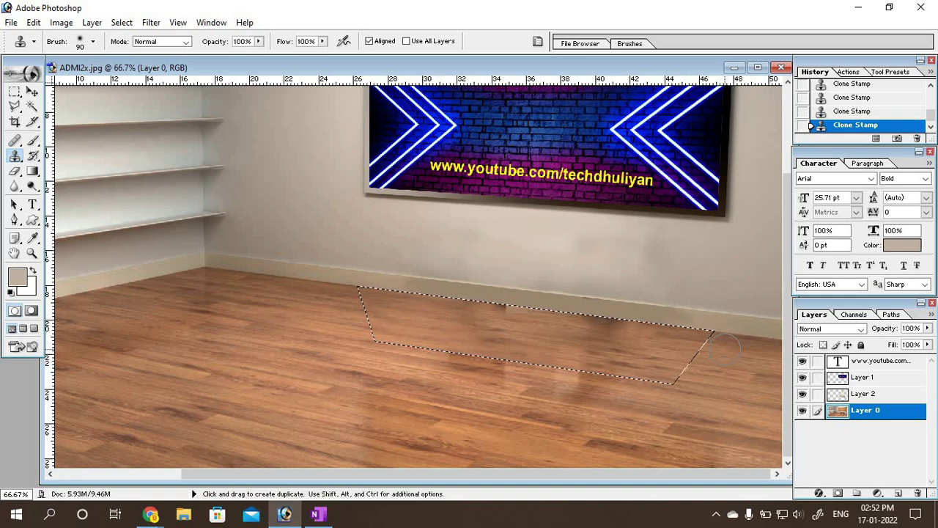
pyautogui.moveTo(697, 341); pyautogui.dragTo(590, 334)
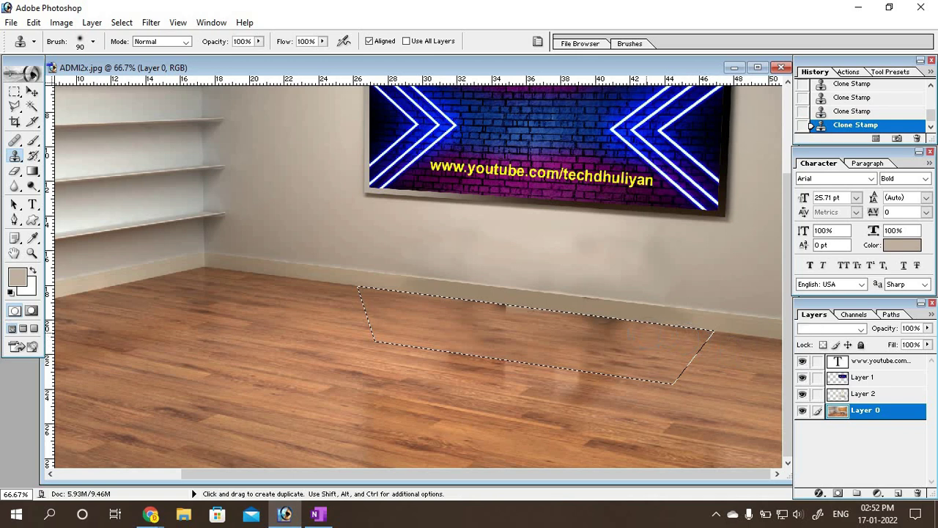
pyautogui.moveTo(508, 325); pyautogui.dragTo(496, 319)
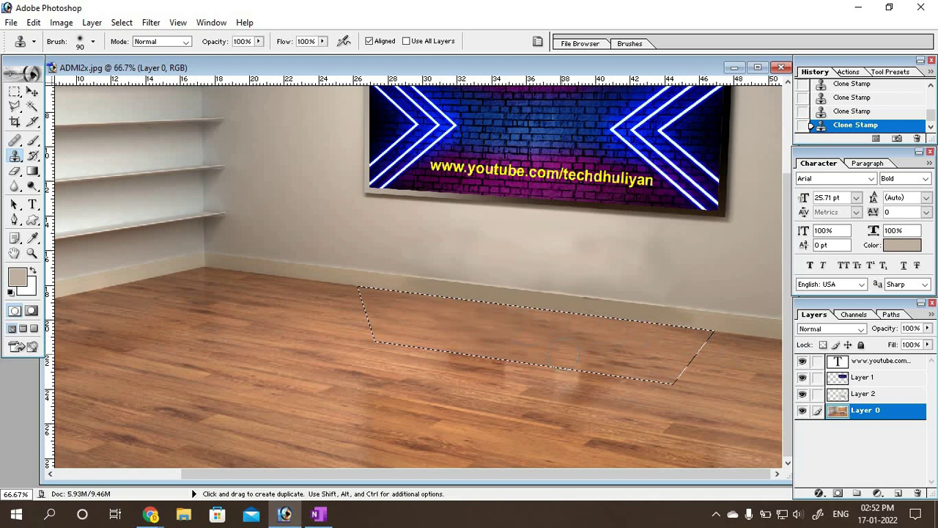
pyautogui.keyDown('alt'); pyautogui.click(483, 372); pyautogui.keyUp('alt')
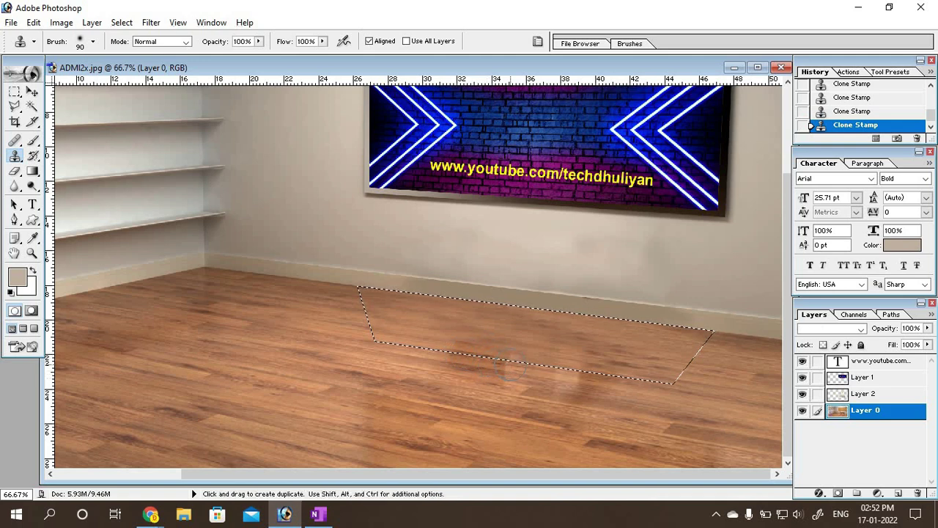
pyautogui.keyDown('alt'); pyautogui.click(598, 385); pyautogui.keyUp('alt')
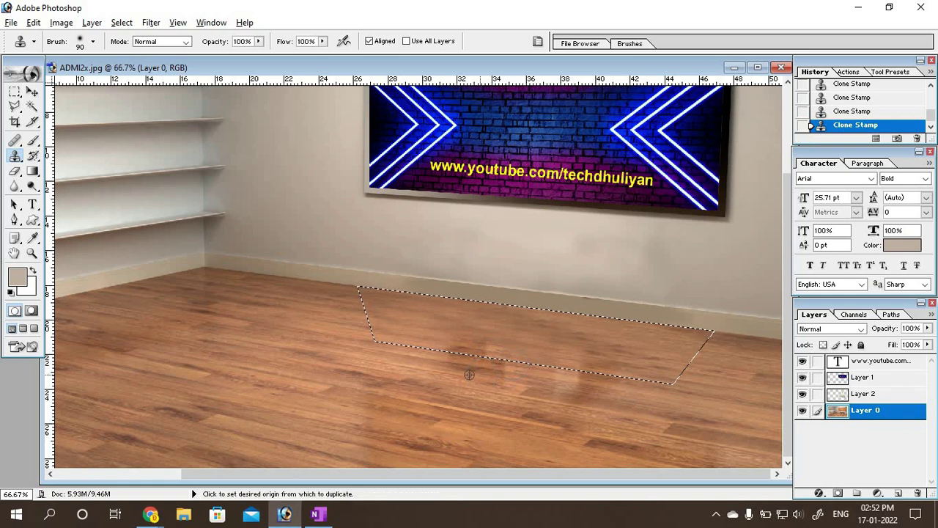
pyautogui.keyDown('alt'); pyautogui.click(469, 375); pyautogui.keyUp('alt')
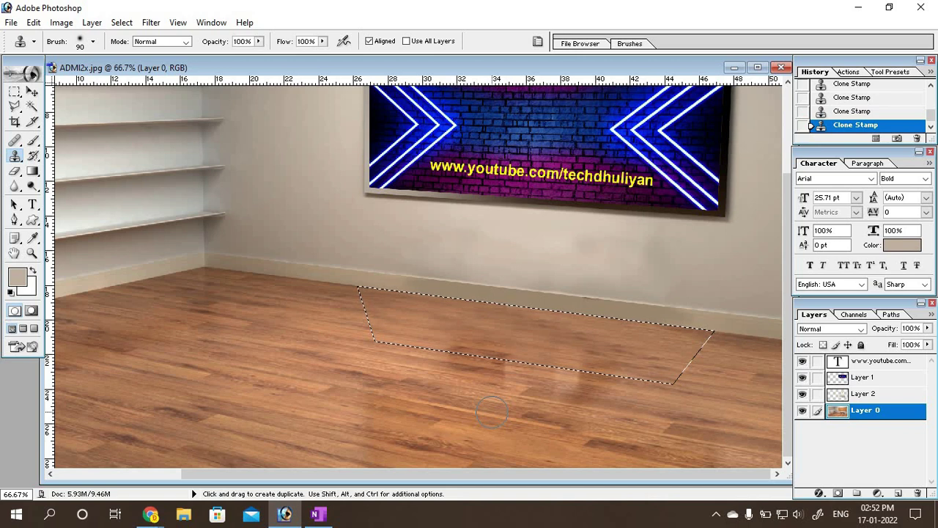
# Step: Deselect the floor patch and zoom out to 33.3% to see the whole room
pyautogui.hotkey('ctrl', 'd')
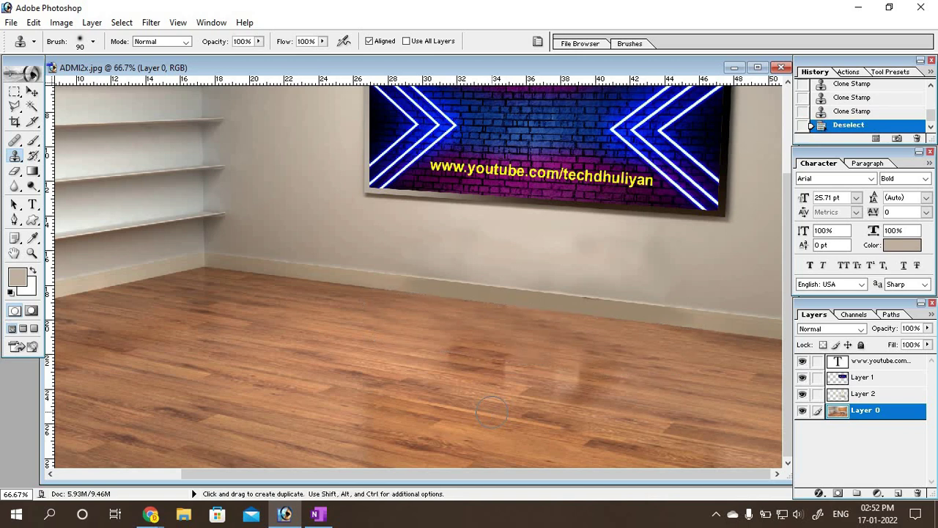
pyautogui.hotkey('ctrl', '-')
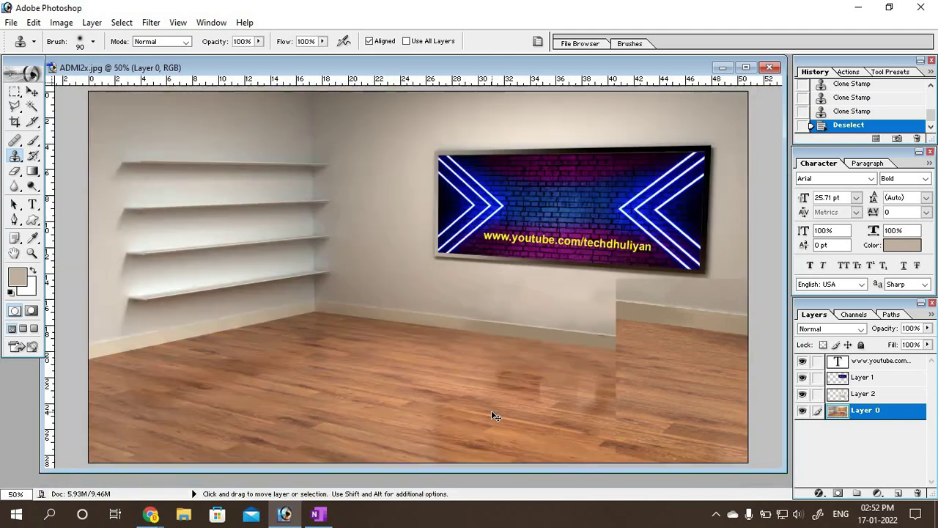
pyautogui.hotkey('ctrl', '-')
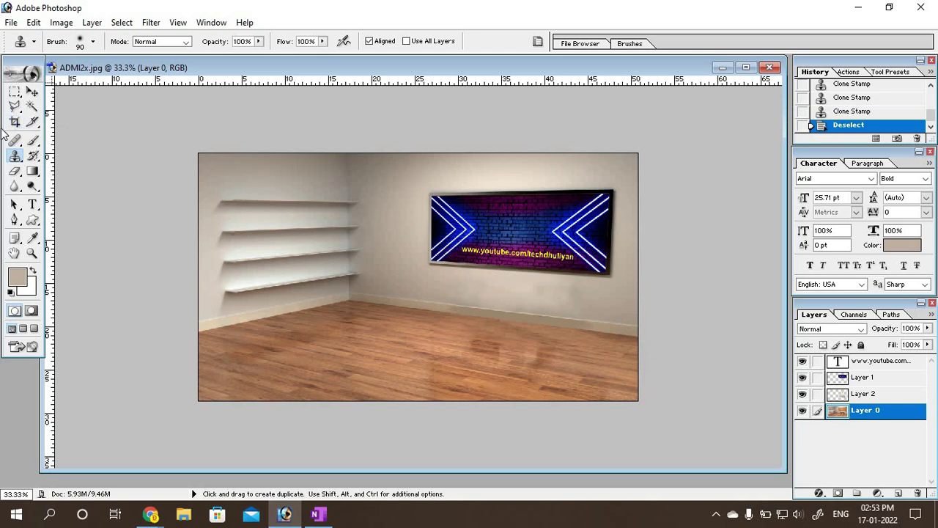
# Step: Pick the Blur tool at 59% strength and zoom in to 100%
pyautogui.click(14, 186)
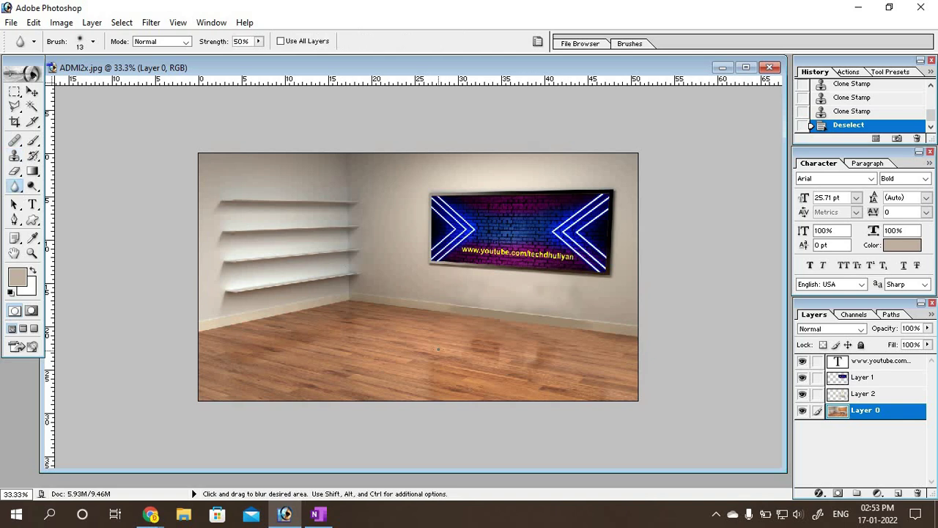
pyautogui.hotkey('ctrl', '+')
pyautogui.hotkey('ctrl', '+')
pyautogui.hotkey('ctrl', '+')
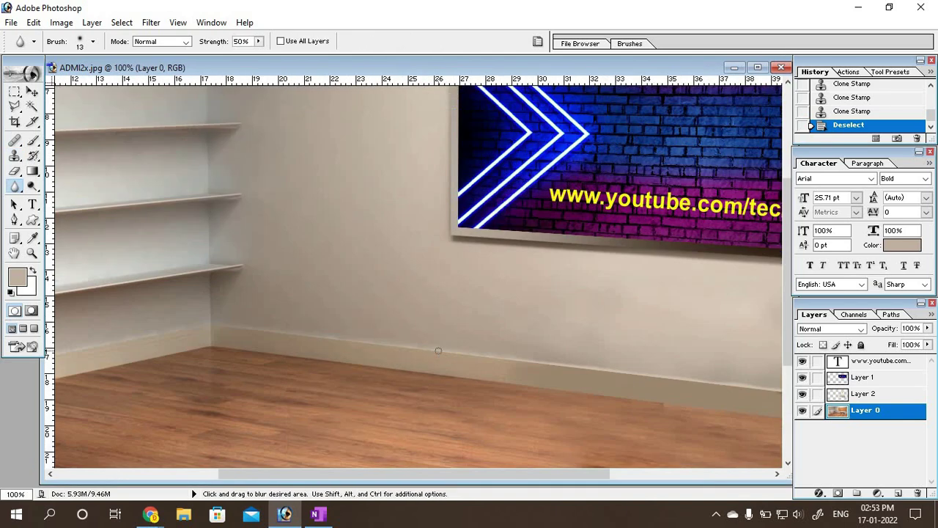
pyautogui.scroll(-2, 530, 348)
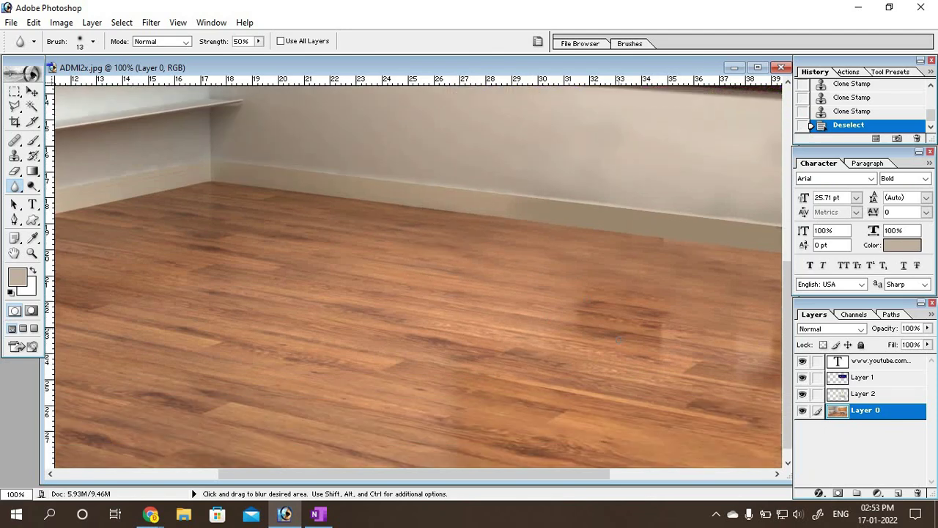
pyautogui.scroll(-2, 530, 348)
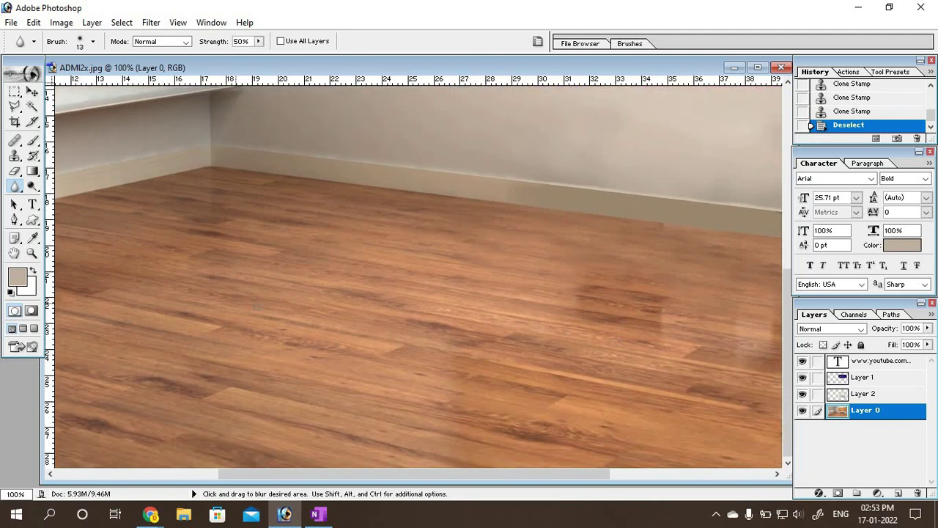
pyautogui.click(258, 41)
pyautogui.moveTo(263, 57); pyautogui.dragTo(266, 58)
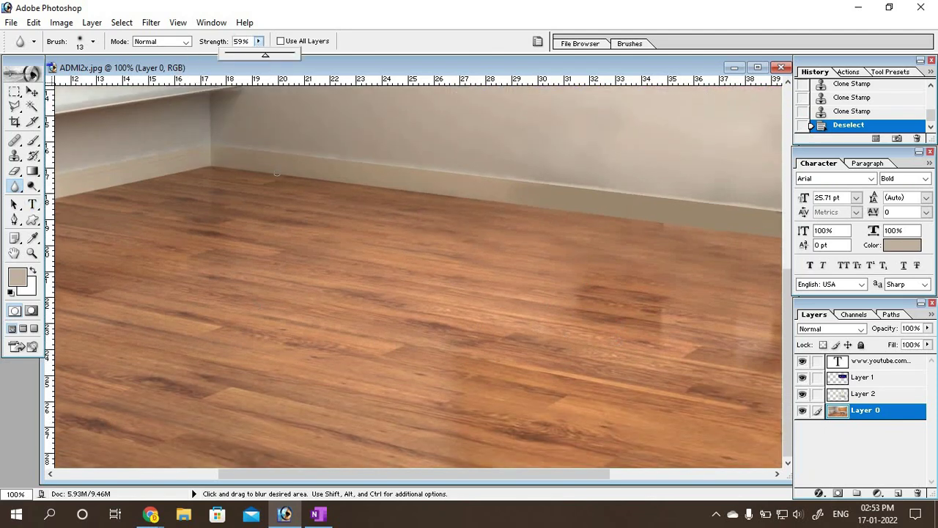
pyautogui.click(779, 364)
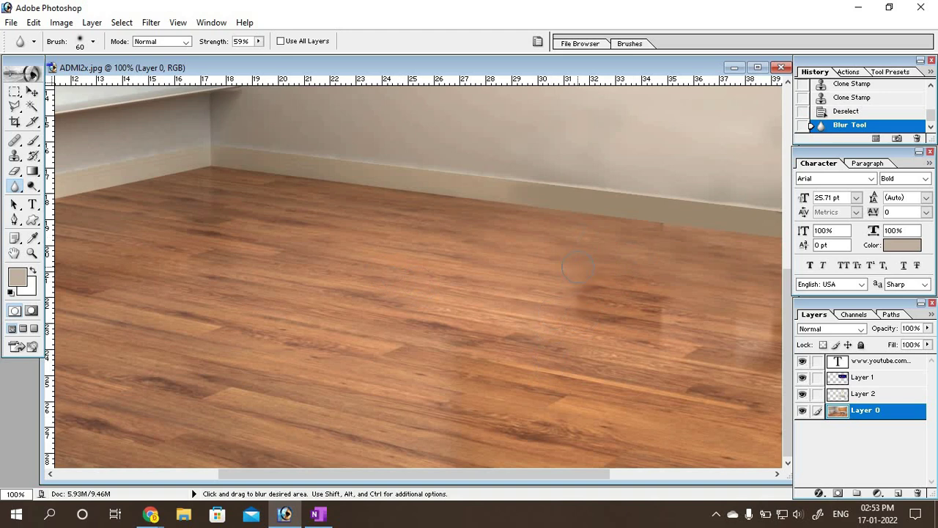
# Step: Blur the patchy floor near the wall and the smudged floor patch
pyautogui.moveTo(650, 321); pyautogui.dragTo(616, 322)
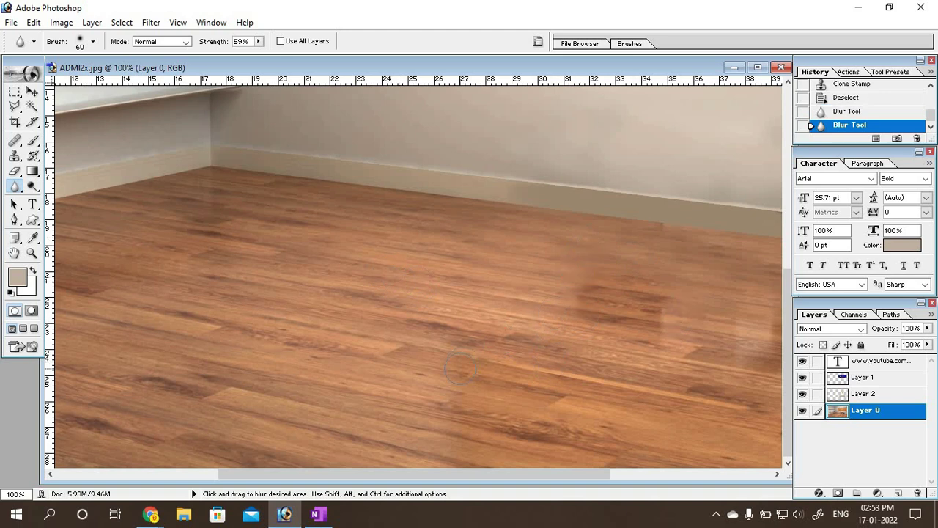
pyautogui.click(587, 364)
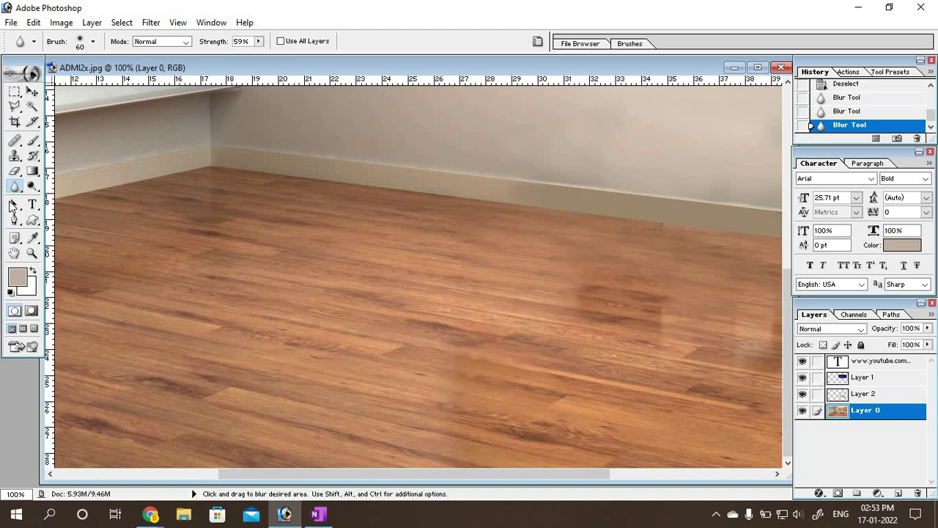
pyautogui.moveTo(568, 473); pyautogui.dragTo(572, 475)
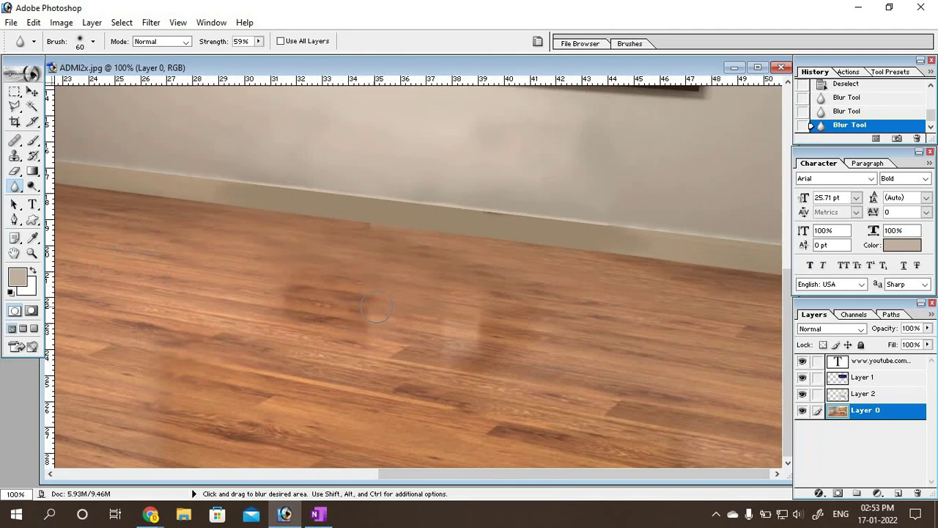
pyautogui.moveTo(376, 307); pyautogui.dragTo(493, 309)
# Step: Switch to the Clone Stamp and clone wood grain over the smudged floor patch
pyautogui.click(14, 156)
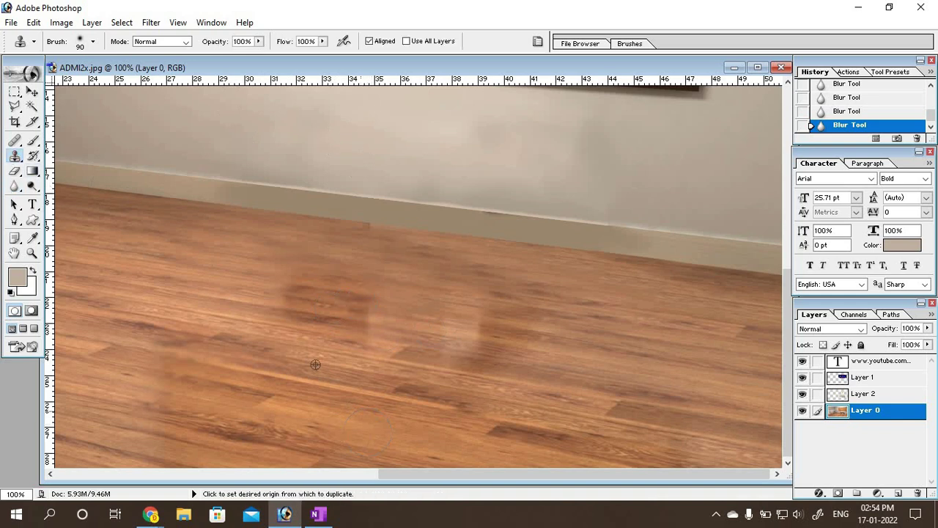
pyautogui.keyDown('alt'); pyautogui.click(258, 304); pyautogui.keyUp('alt')
pyautogui.click(293, 299)
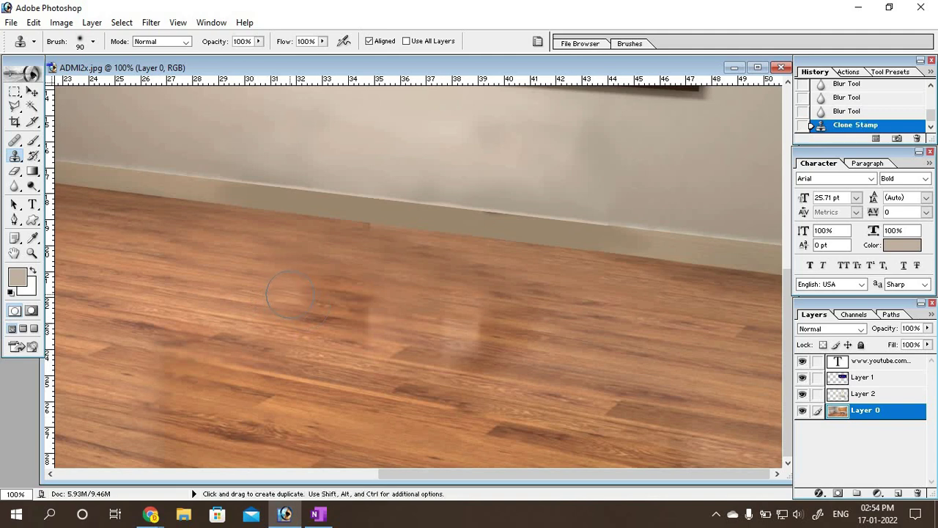
pyautogui.press('alt')
pyautogui.click(361, 312)
pyautogui.click(330, 296)
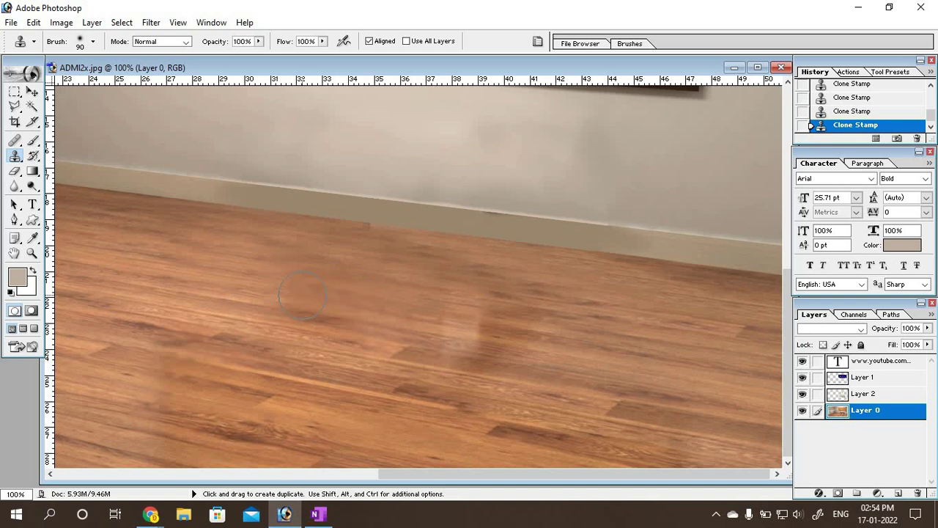
# Step: Lower the Clone Stamp opacity to 39% and blend wood grain over the smudge
pyautogui.click(258, 41)
pyautogui.moveTo(249, 59); pyautogui.dragTo(220, 65)
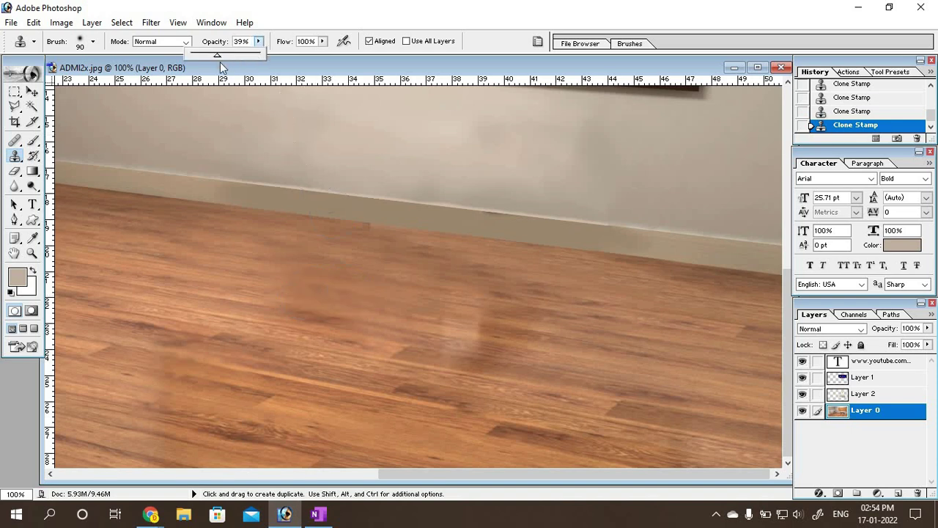
pyautogui.click(204, 319)
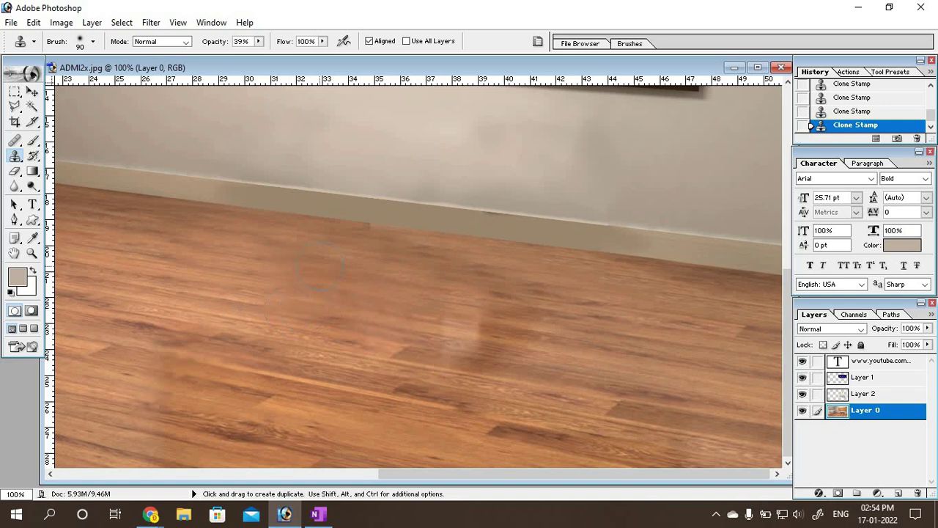
pyautogui.moveTo(307, 289); pyautogui.dragTo(291, 295)
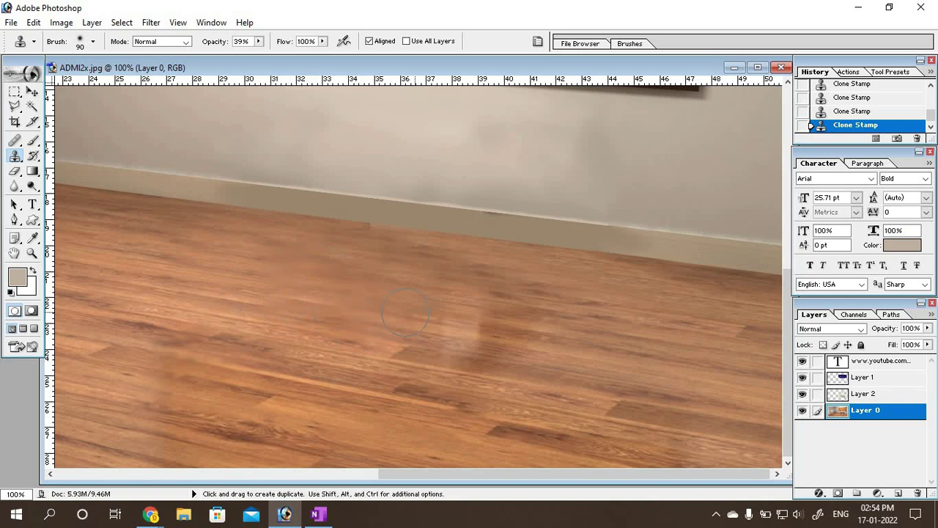
# Step: Resample several clean wood source points to even out the remaining floor texture
pyautogui.press('alt')
pyautogui.keyDown('alt'); pyautogui.click(602, 313); pyautogui.keyUp('alt')
pyautogui.keyDown('alt'); pyautogui.click(569, 343); pyautogui.keyUp('alt')
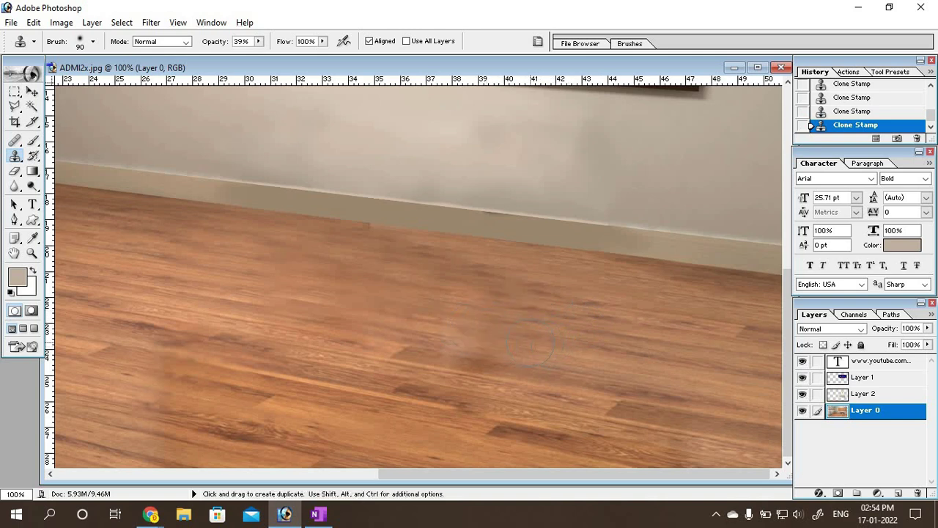
pyautogui.keyDown('alt'); pyautogui.click(521, 349); pyautogui.keyUp('alt')
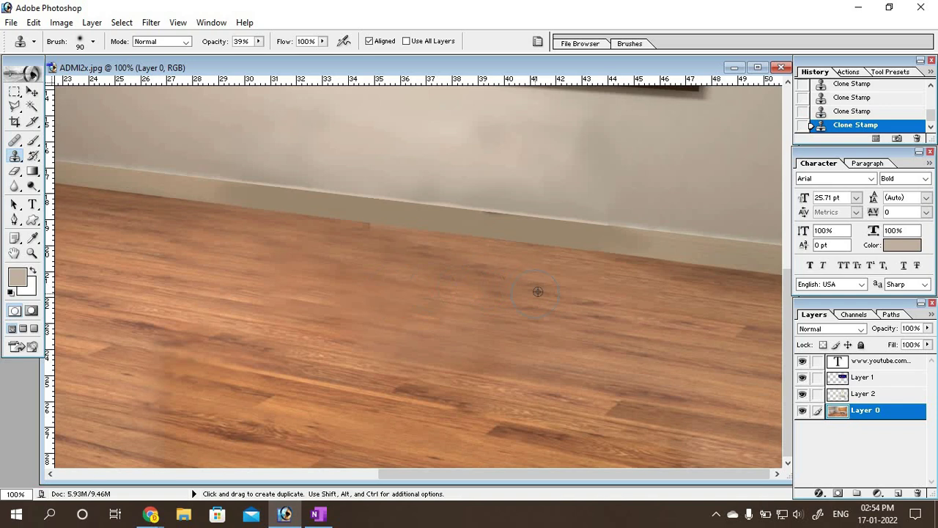
pyautogui.keyDown('alt'); pyautogui.click(559, 280); pyautogui.keyUp('alt')
pyautogui.keyDown('alt'); pyautogui.click(357, 264); pyautogui.keyUp('alt')
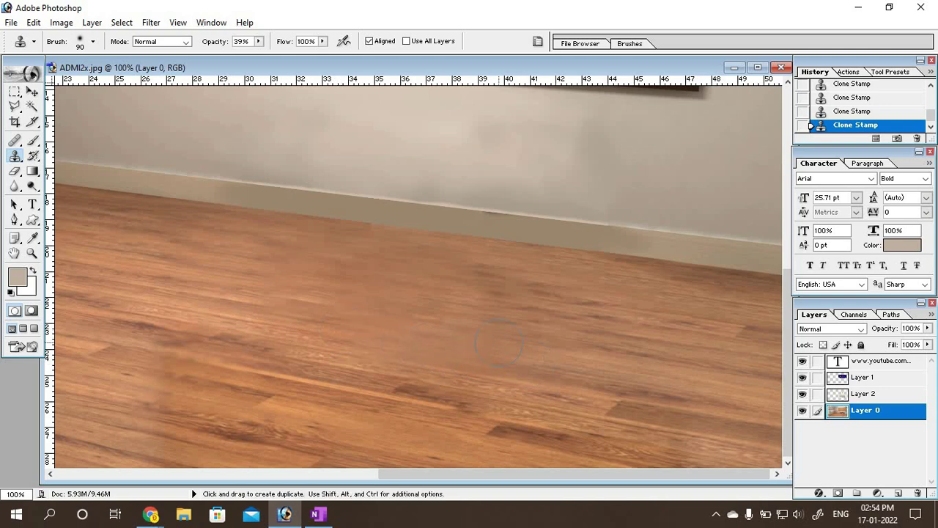
pyautogui.press('alt')
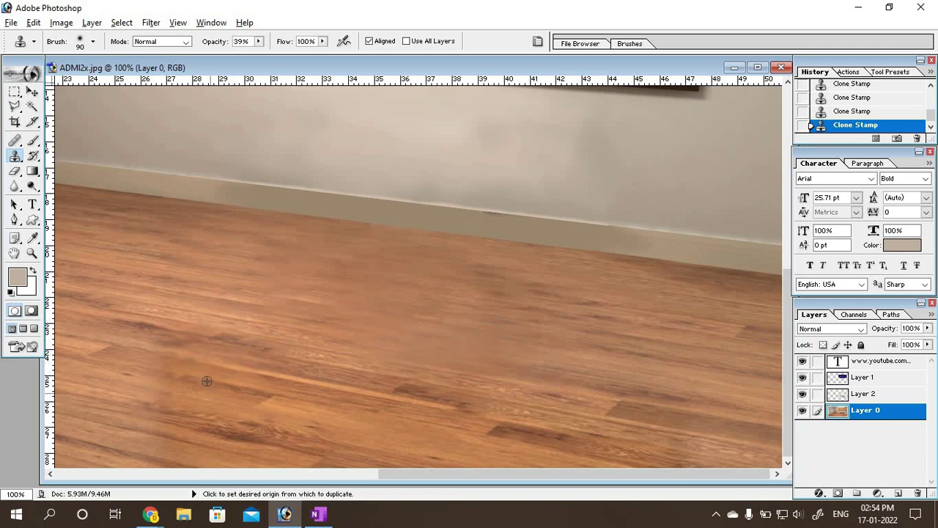
pyautogui.keyDown('alt'); pyautogui.click(208, 372); pyautogui.keyUp('alt')
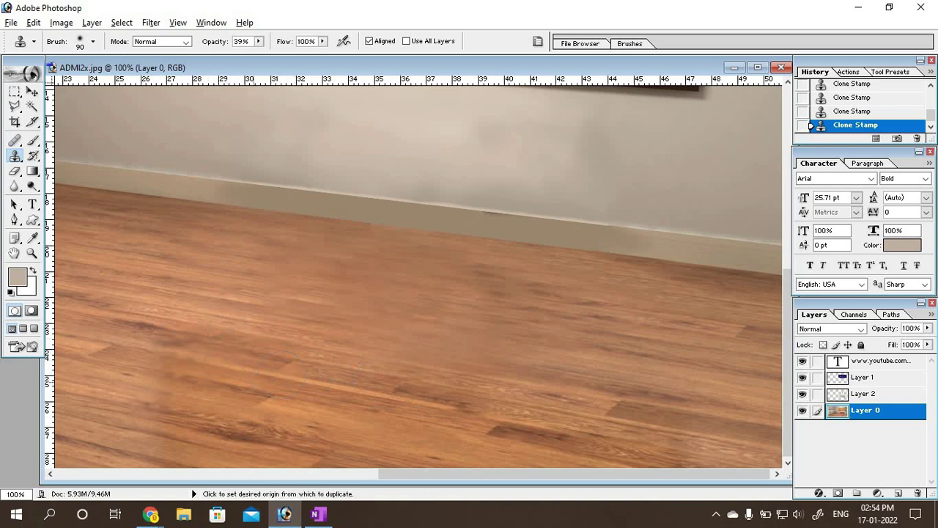
pyautogui.keyDown('alt'); pyautogui.click(276, 359); pyautogui.keyUp('alt')
pyautogui.press('alt')
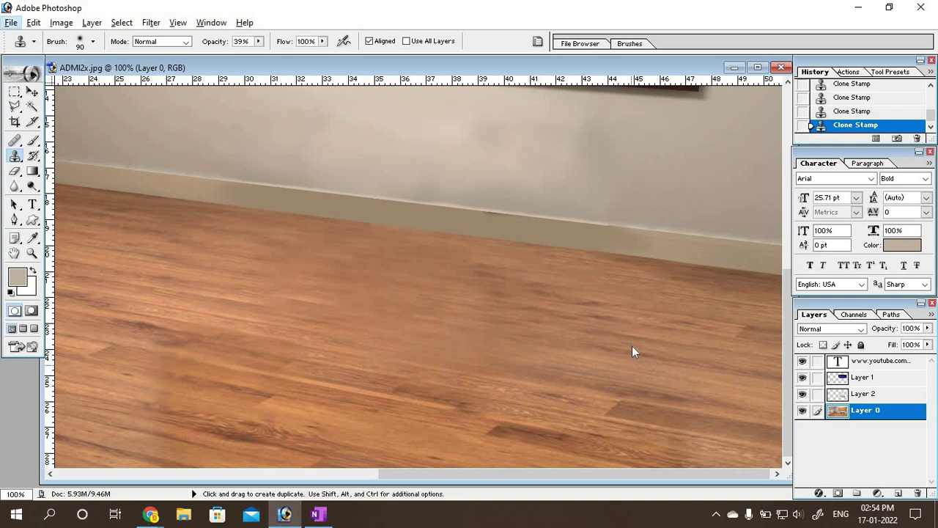
# Step: Zoom out to 50% and move Layer 2 above Layer 1 so the logo shows, then switch to Chrome
pyautogui.click(32, 91)
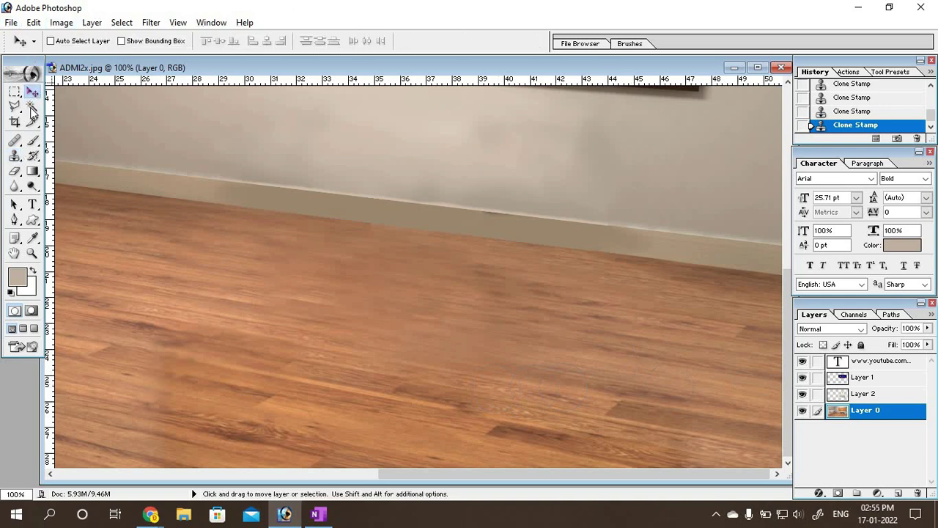
pyautogui.hotkey('ctrl', '-')
pyautogui.hotkey('ctrl', '-')
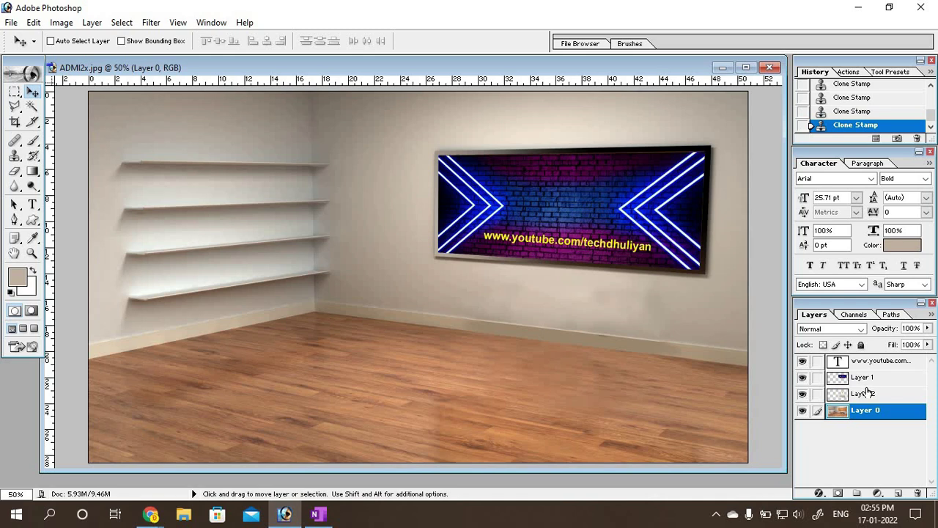
pyautogui.moveTo(869, 394); pyautogui.dragTo(872, 378)
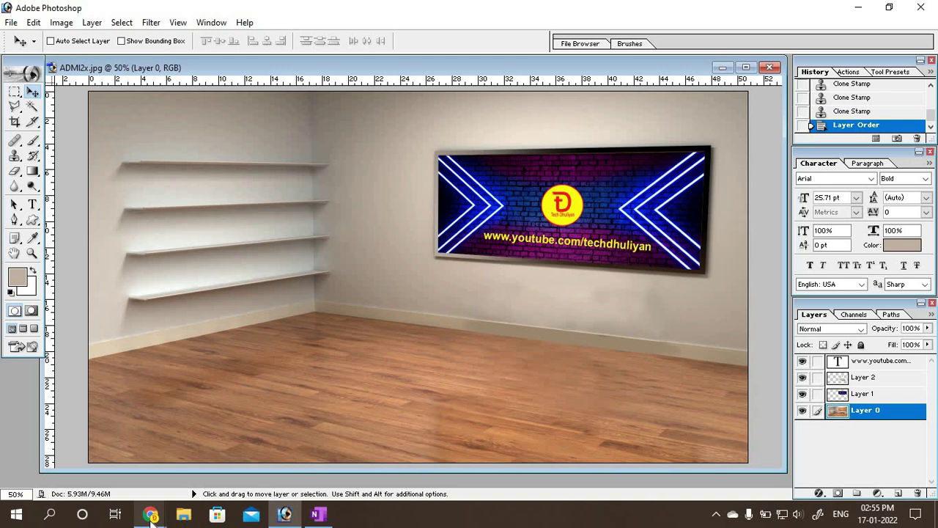
pyautogui.moveTo(150, 514)
pyautogui.click(84, 433)
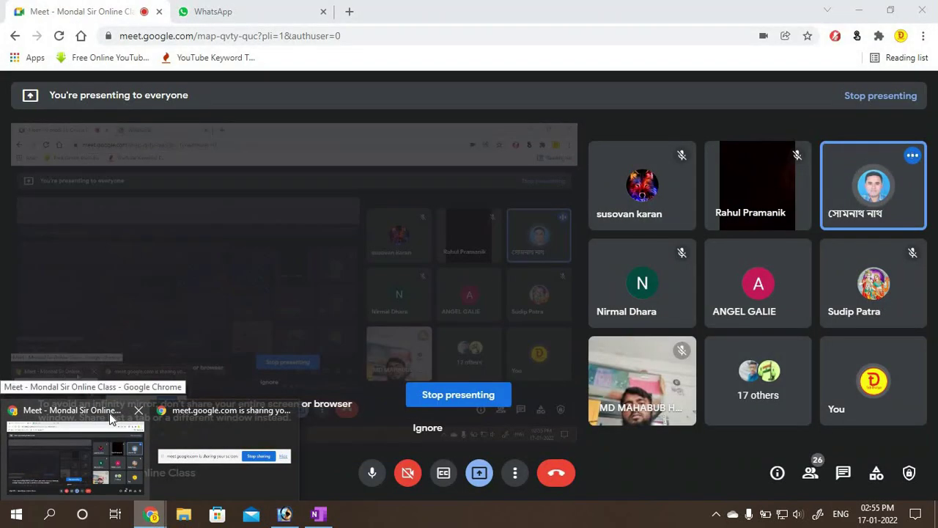
# Step: Activate the Meet window in Chrome, then bring Photoshop back to the front
pyautogui.click(111, 416)
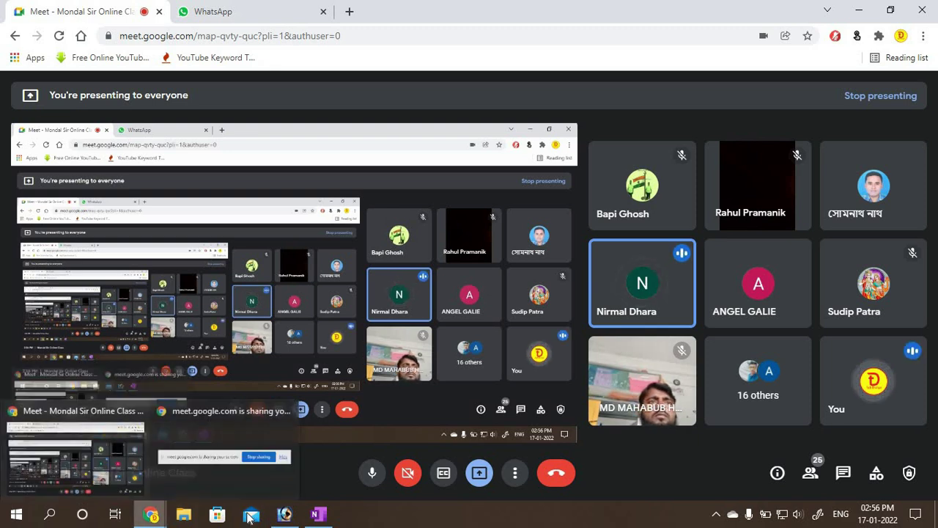
pyautogui.click(280, 518)
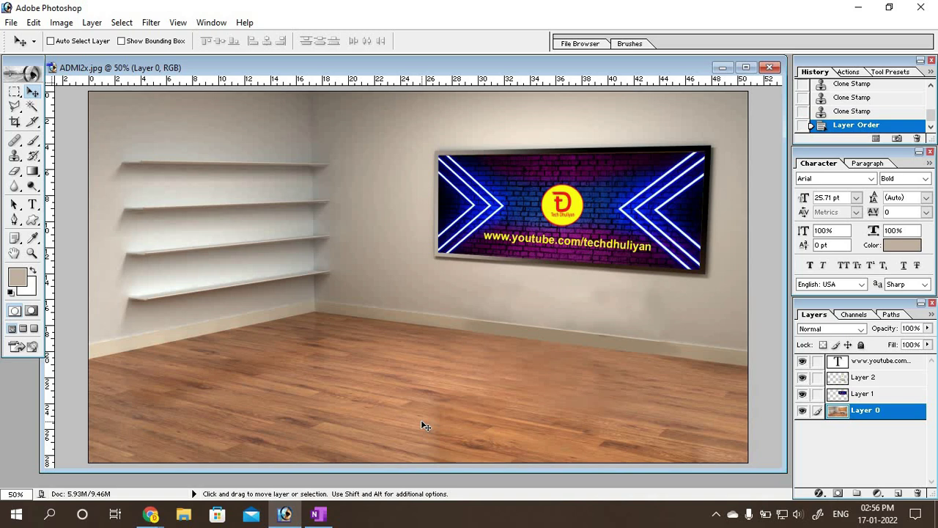
pyautogui.click(857, 9)
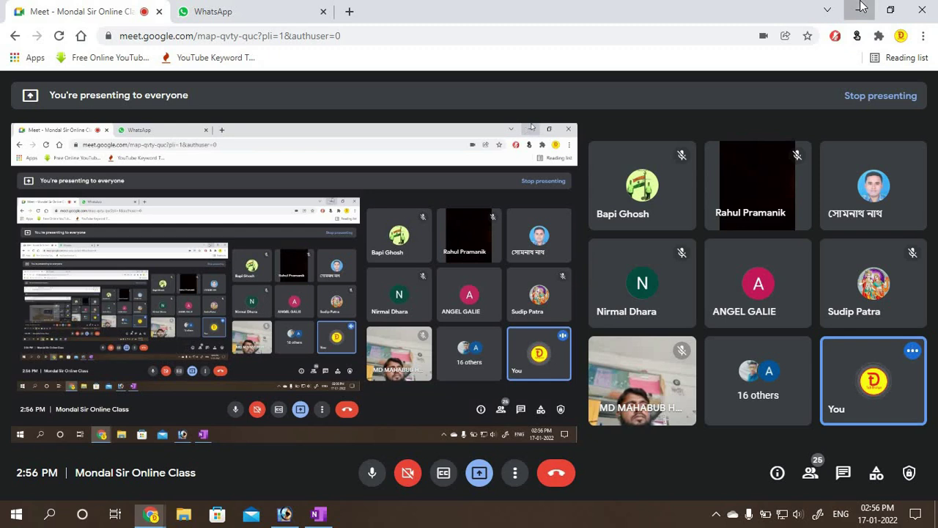
pyautogui.click(857, 11)
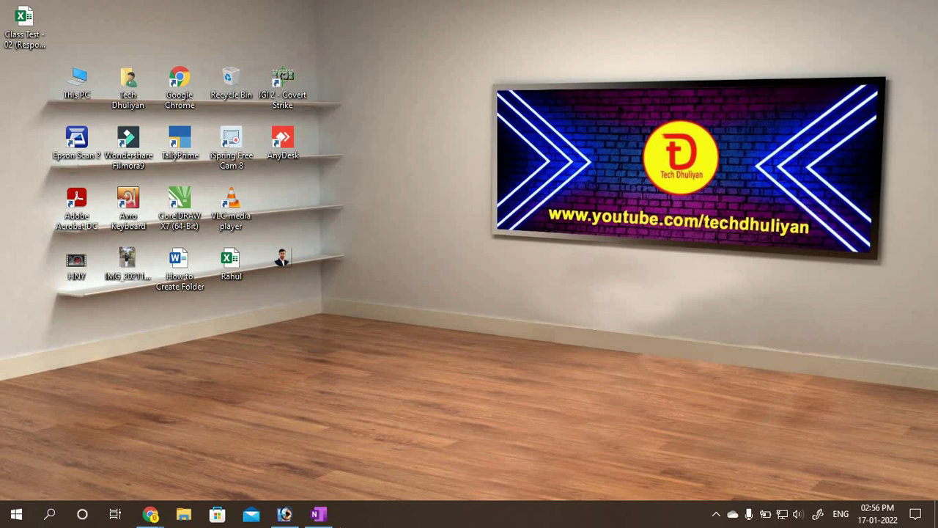
pyautogui.click(285, 514)
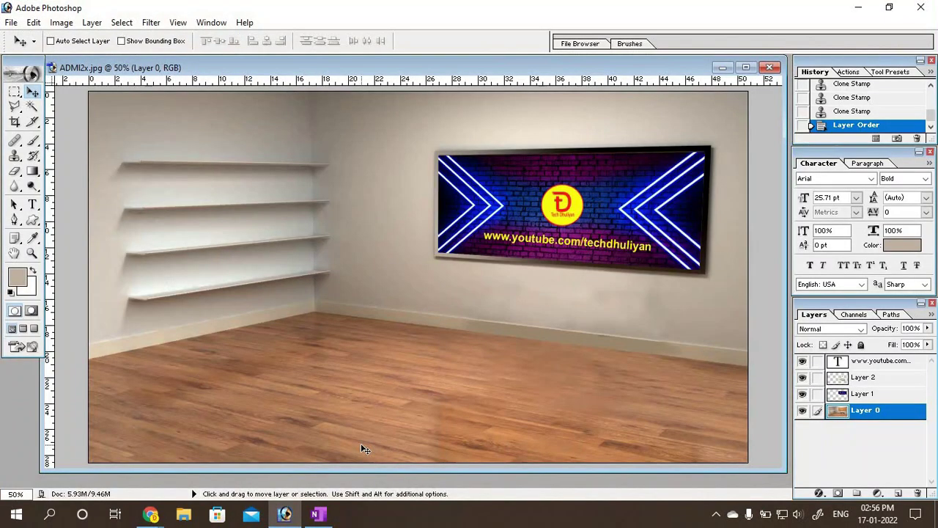